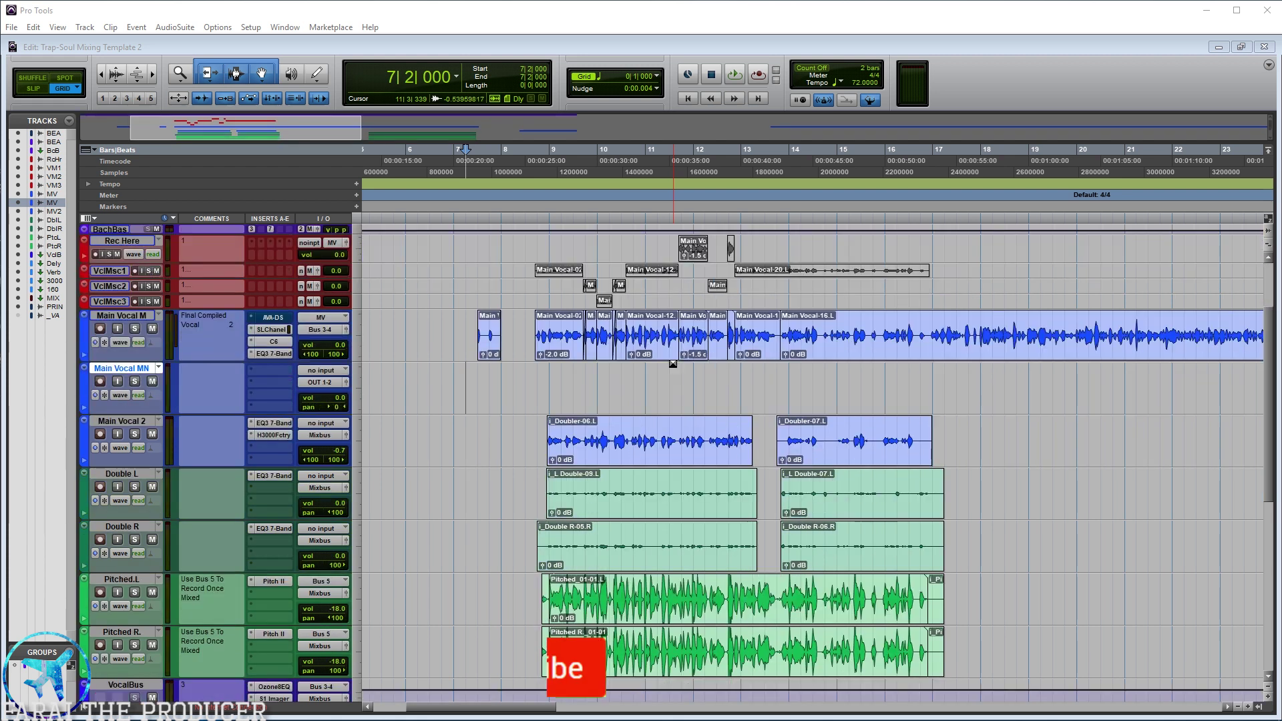
{"action": "scroll", "coordinate": [673, 362], "scroll_direction": "up", "scroll_amount": 3}
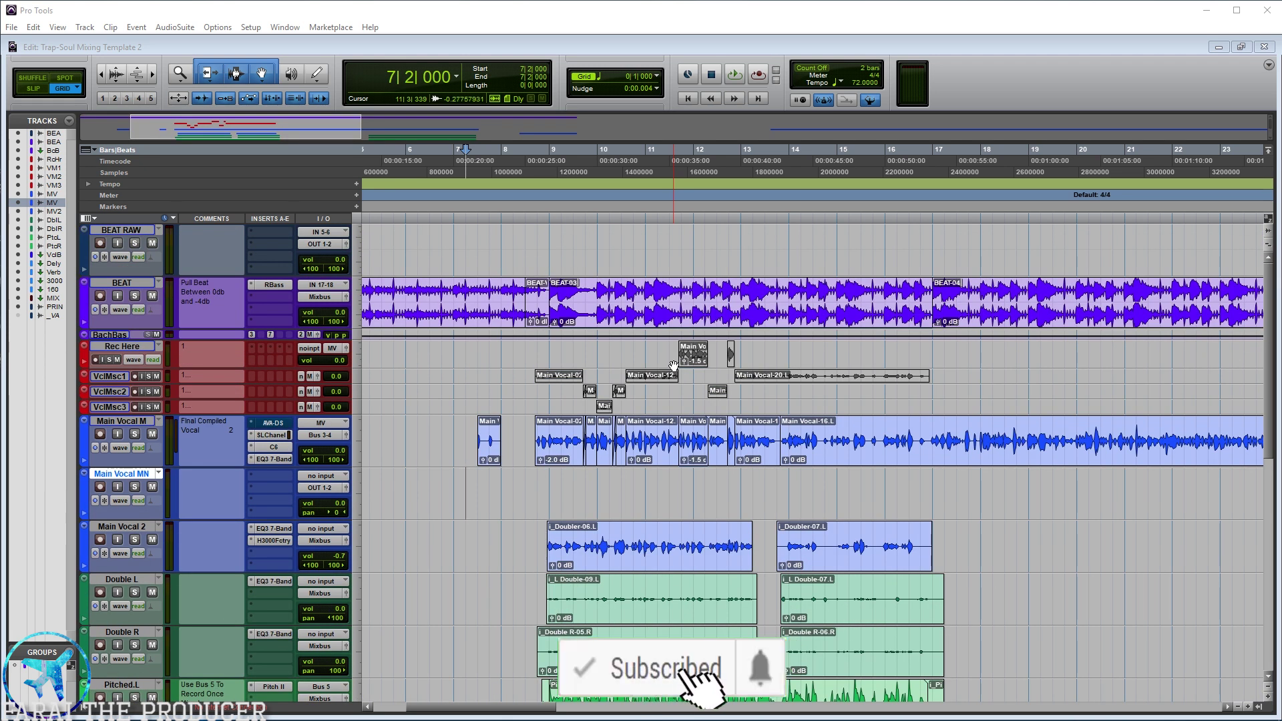
{"action": "scroll", "coordinate": [660, 361], "scroll_direction": "down", "scroll_amount": 3}
{"action": "scroll", "coordinate": [749, 351], "scroll_direction": "up", "scroll_amount": 3}
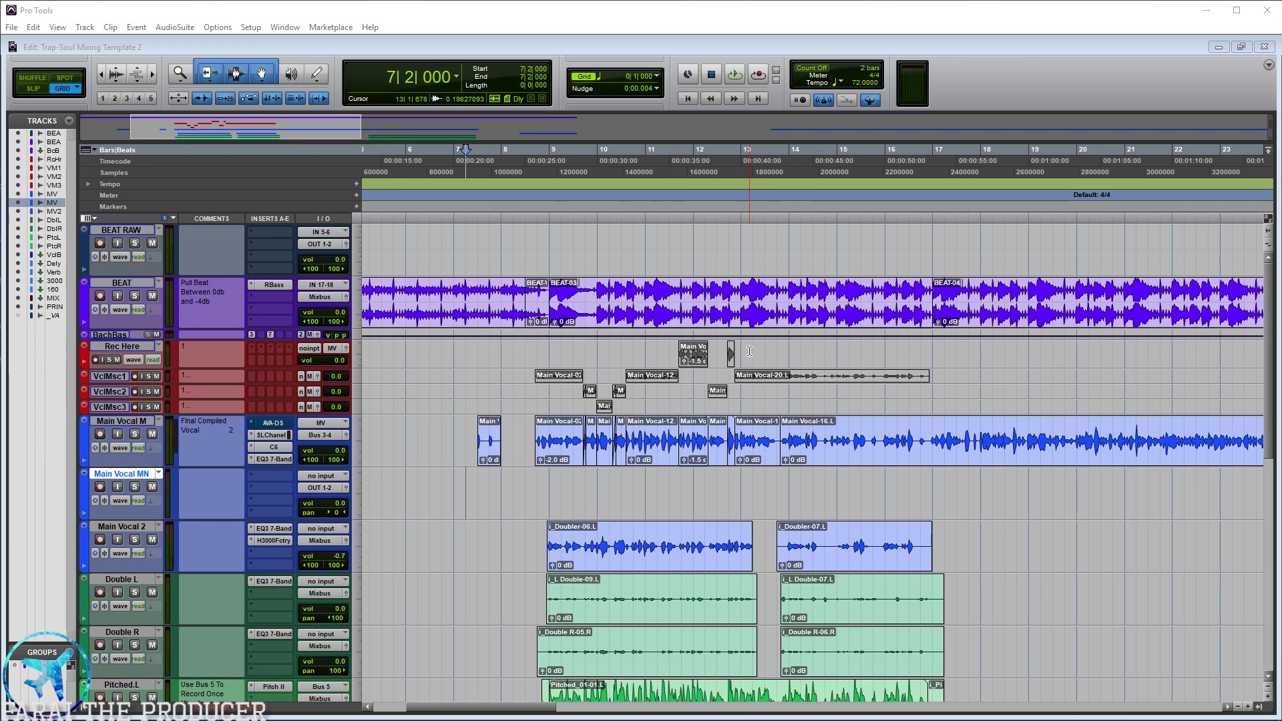
{"action": "scroll", "coordinate": [749, 352], "scroll_direction": "down", "scroll_amount": 6}
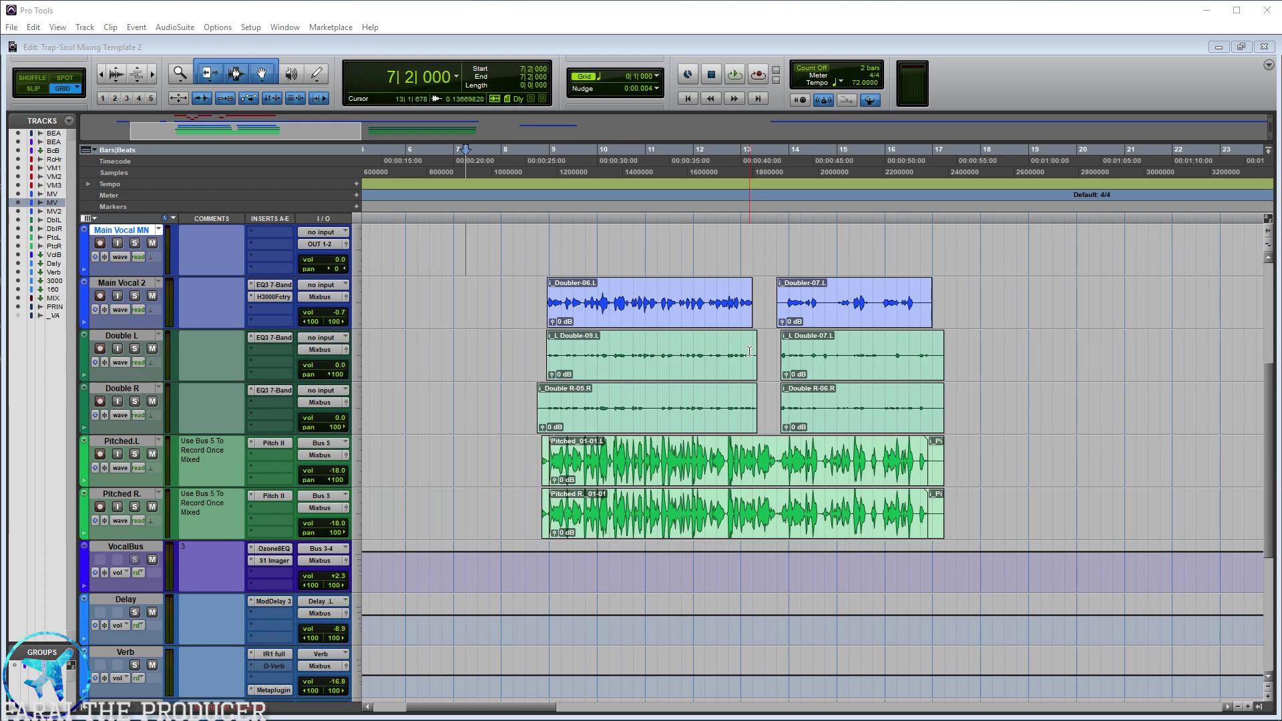
{"action": "scroll", "coordinate": [749, 351], "scroll_direction": "down", "scroll_amount": 5}
{"action": "scroll", "coordinate": [750, 352], "scroll_direction": "up", "scroll_amount": 9}
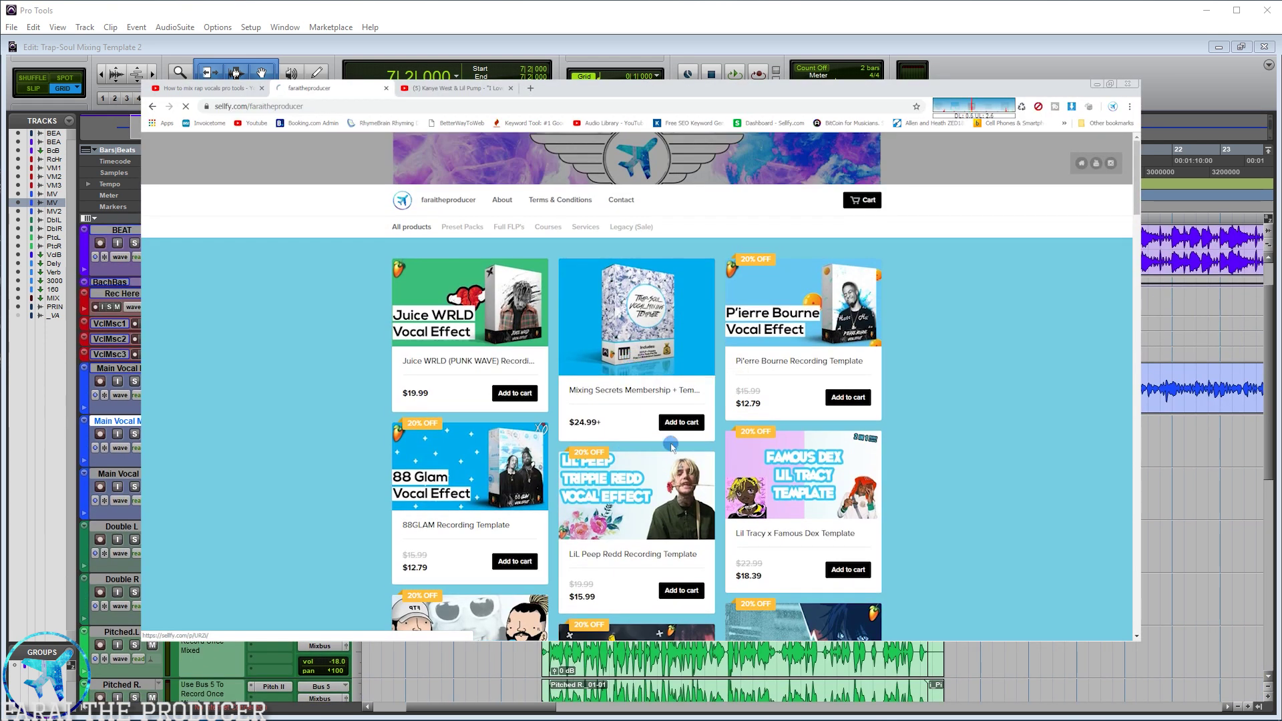
- Open the Mixing Secrets Membership + Template product page in the browser, look through its preview images and description, and return to Pro Tools
{"action": "left_click", "coordinate": [670, 439]}
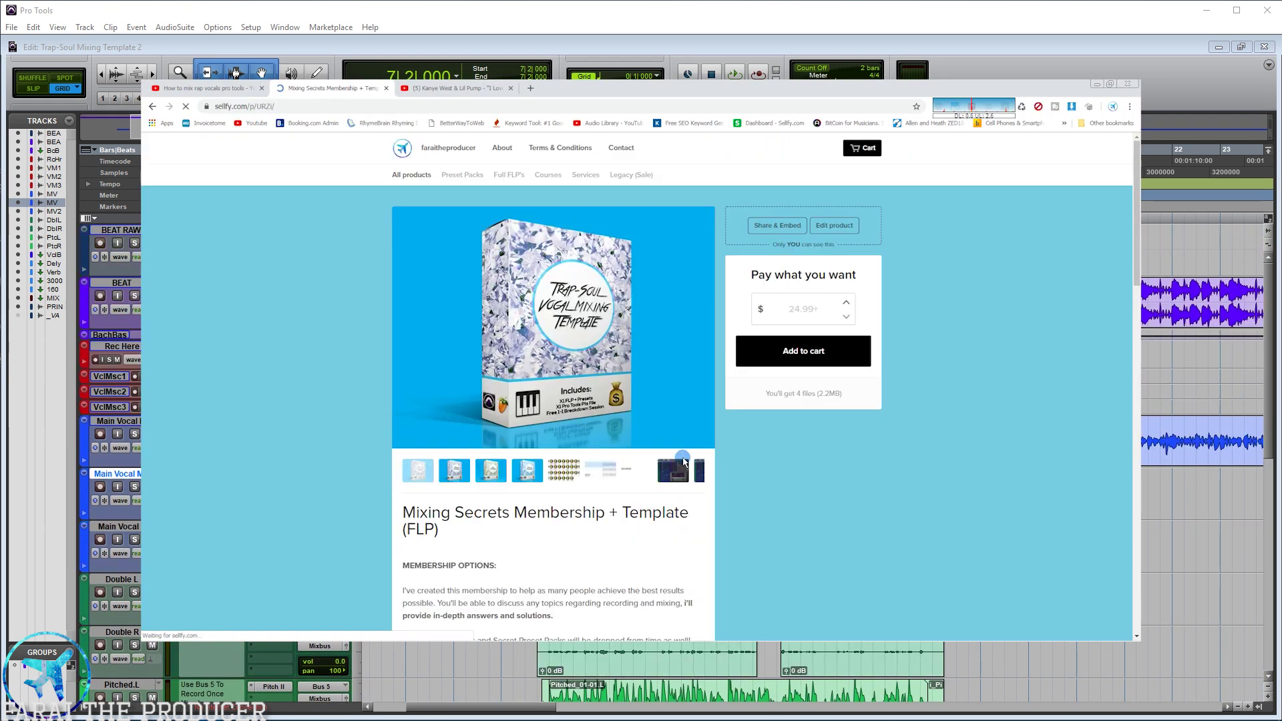
{"action": "left_click", "coordinate": [451, 469]}
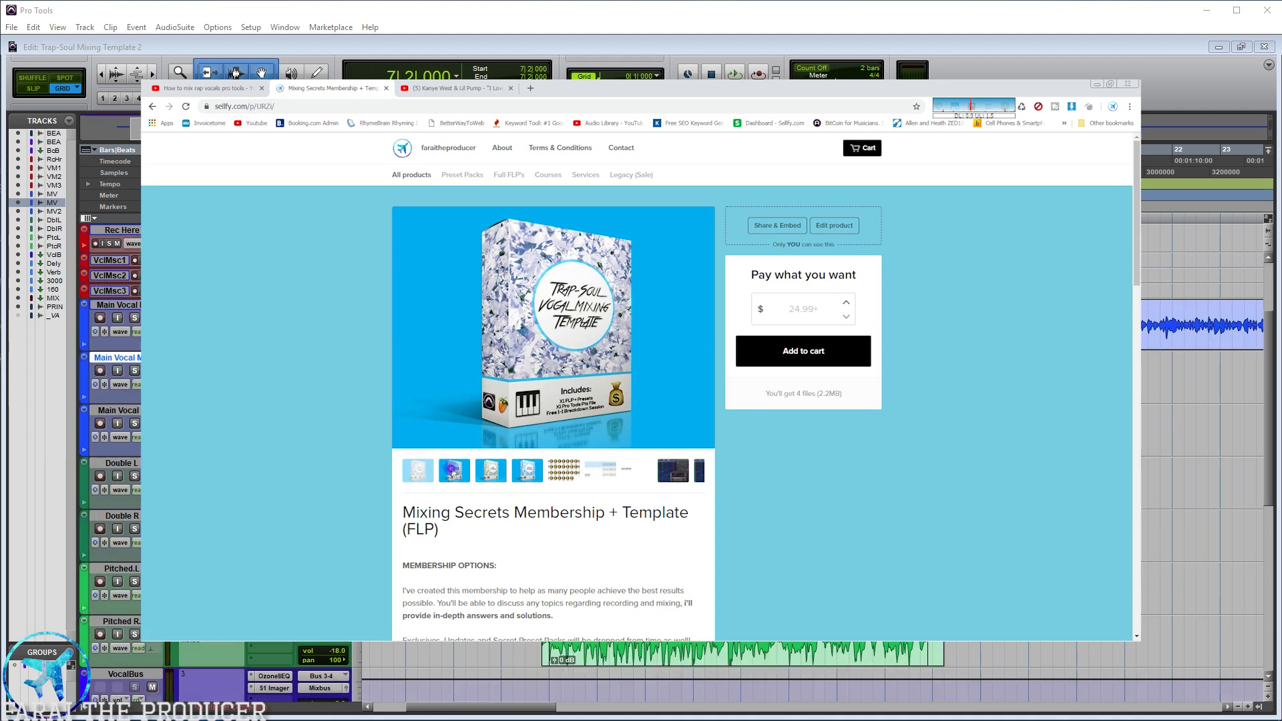
{"action": "left_click", "coordinate": [484, 473]}
{"action": "left_click", "coordinate": [526, 469]}
{"action": "left_click", "coordinate": [634, 561]}
{"action": "scroll", "coordinate": [640, 554], "scroll_direction": "down", "scroll_amount": 3}
{"action": "left_click_drag", "start_coordinate": [403, 356], "coordinate": [486, 367]}
{"action": "scroll", "coordinate": [507, 407], "scroll_direction": "down", "scroll_amount": 3}
{"action": "key", "text": "alt+Tab"}
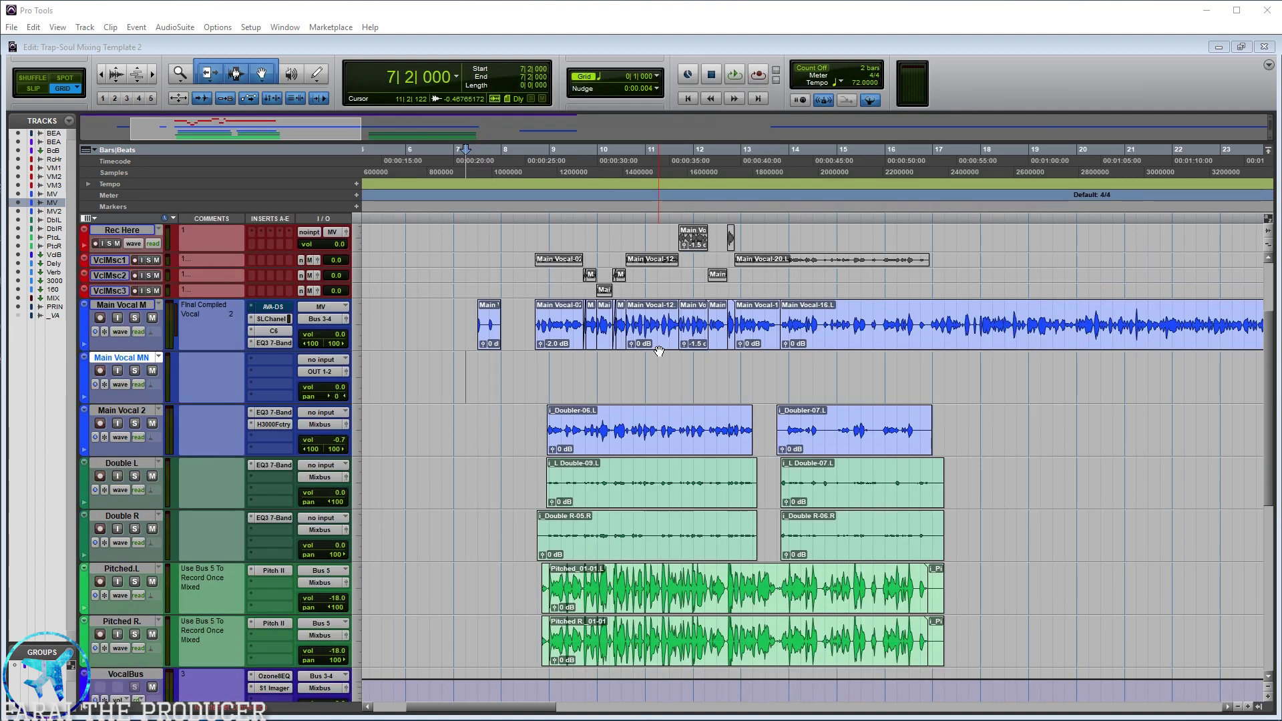
- Play the session from 8|4|000 and listen to the beat together with the vocal tracks
{"action": "left_click", "coordinate": [532, 484]}
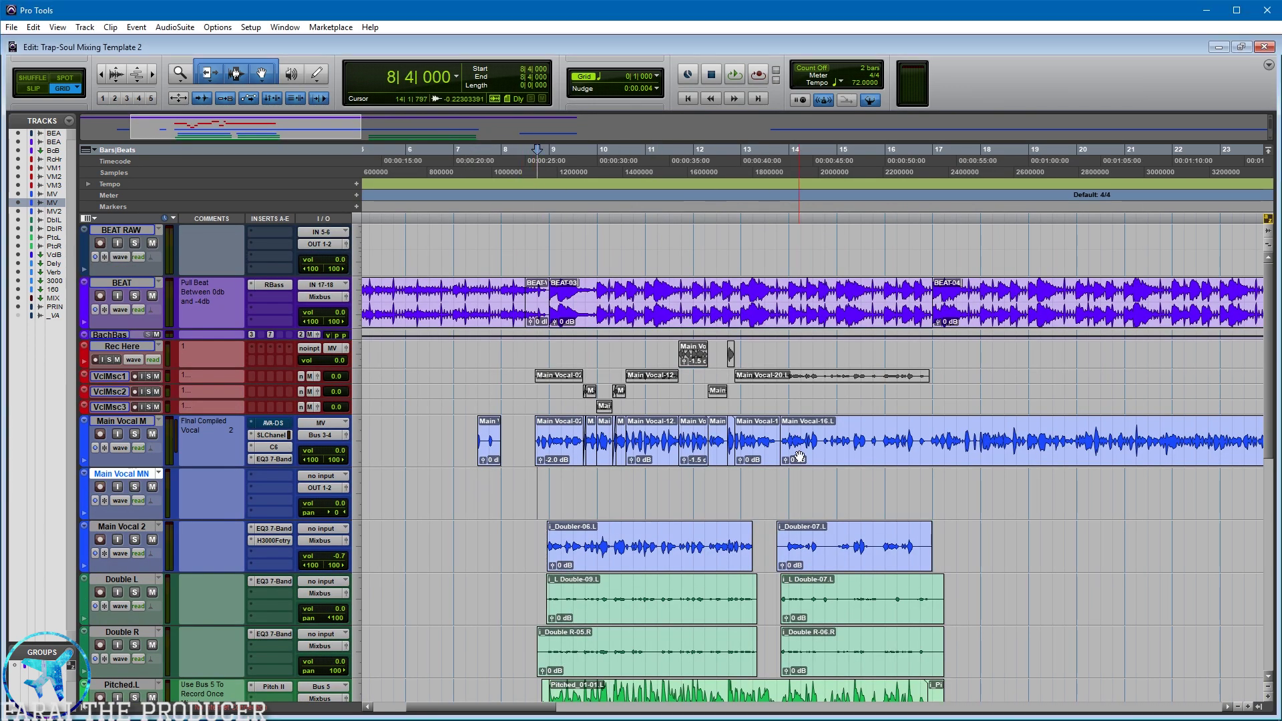
{"action": "scroll", "coordinate": [798, 461], "scroll_direction": "down", "scroll_amount": 3}
{"action": "scroll", "coordinate": [796, 464], "scroll_direction": "up", "scroll_amount": 2}
{"action": "scroll", "coordinate": [796, 464], "scroll_direction": "up", "scroll_amount": 1}
{"action": "key", "text": "space"}
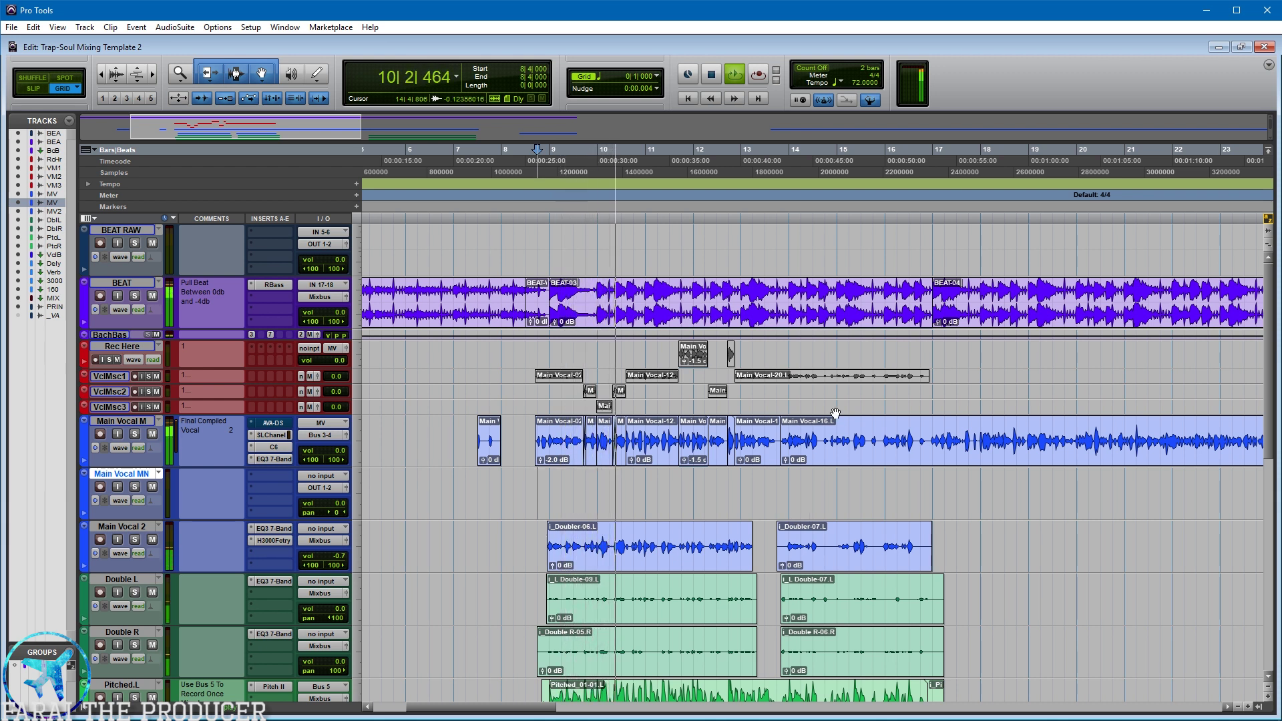
{"action": "scroll", "coordinate": [834, 412], "scroll_direction": "down", "scroll_amount": 3}
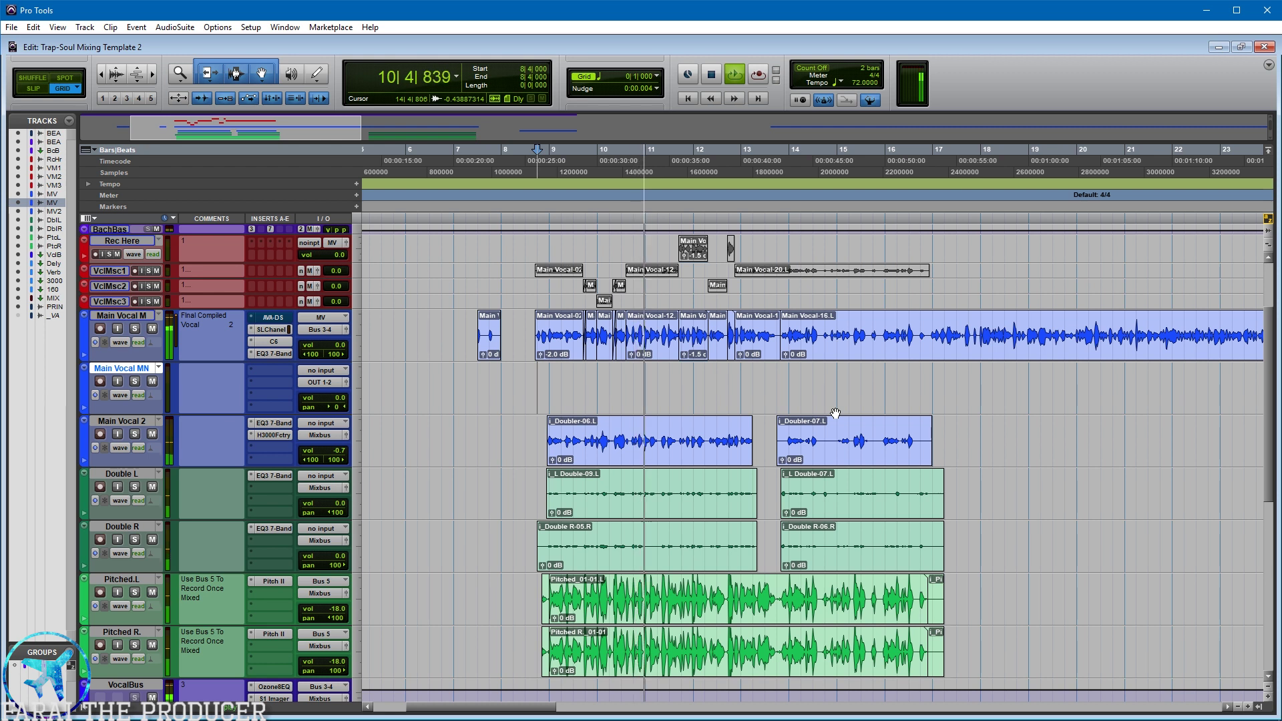
{"action": "scroll", "coordinate": [834, 412], "scroll_direction": "up", "scroll_amount": 2}
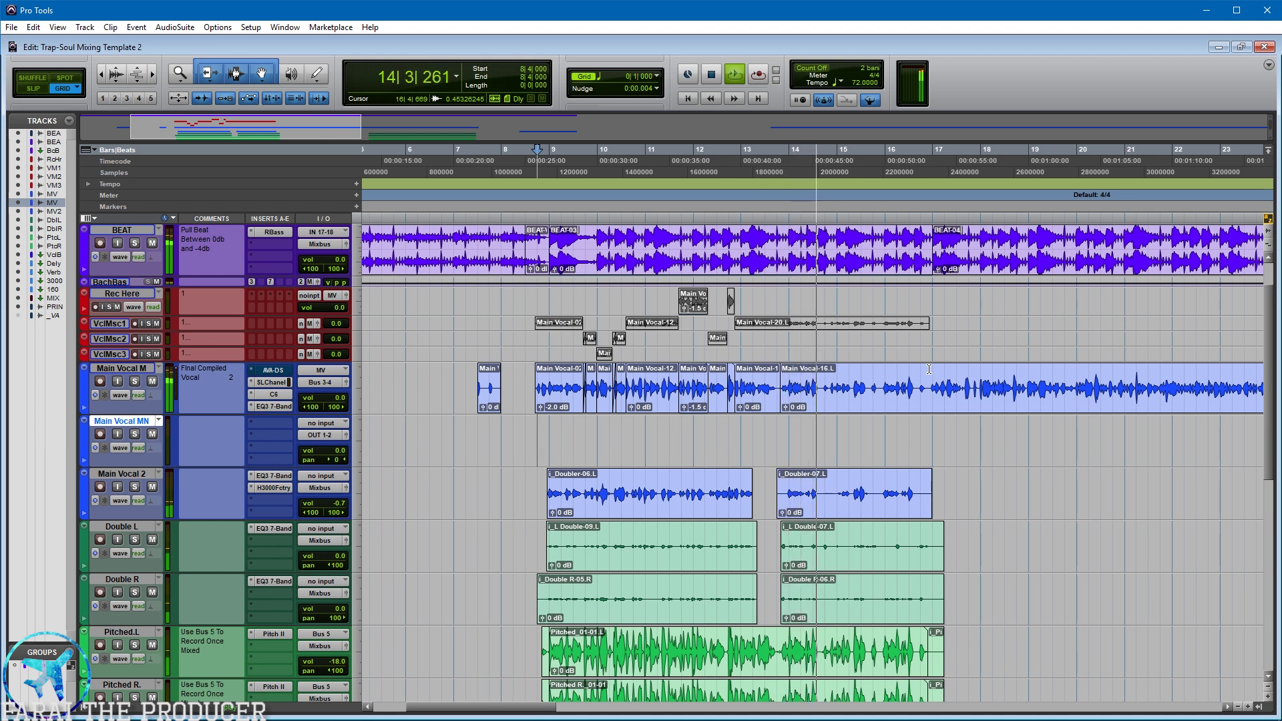
- In Slip mode, separate the Main Vocal M phrase from 13|2|360 to 13|4|259 into its own clip and stop playback
{"action": "key", "text": "F2"}
{"action": "left_click", "coordinate": [755, 383]}
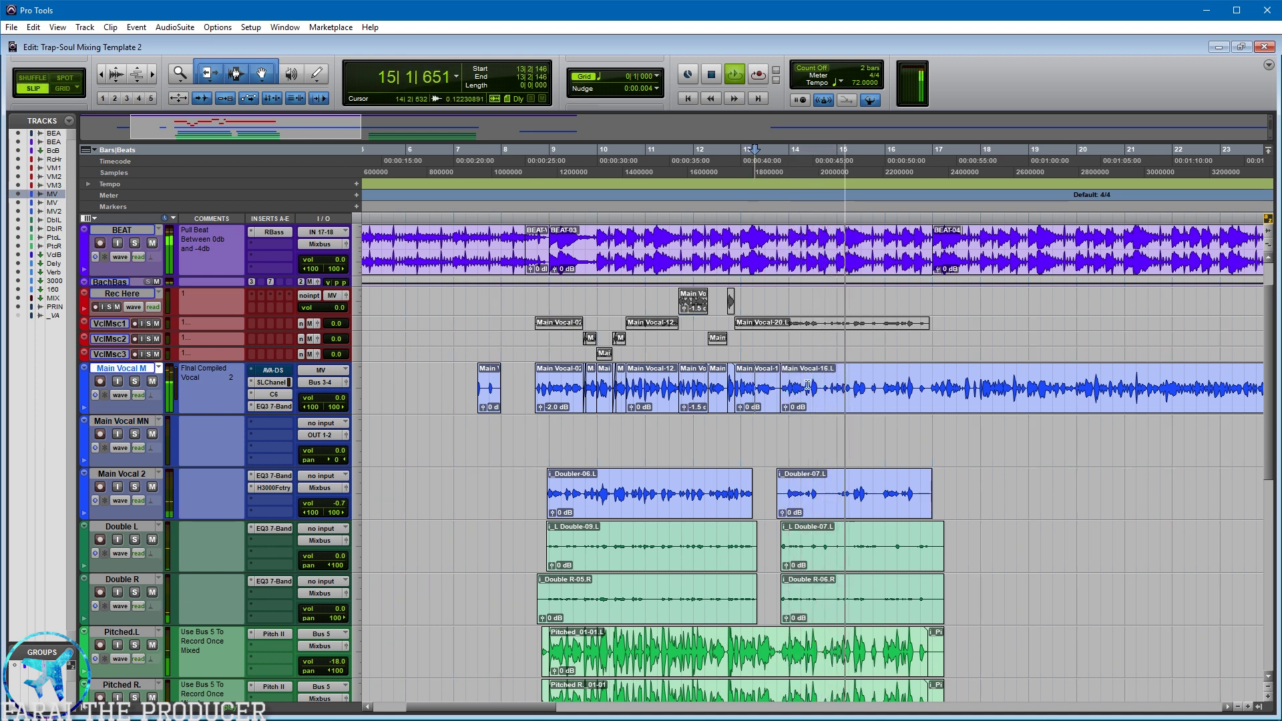
{"action": "key", "text": "ctrl+bracketright"}
{"action": "key", "text": "ctrl+bracketright"}
{"action": "left_click_drag", "start_coordinate": [824, 384], "coordinate": [914, 387]}
{"action": "key", "text": "b"}
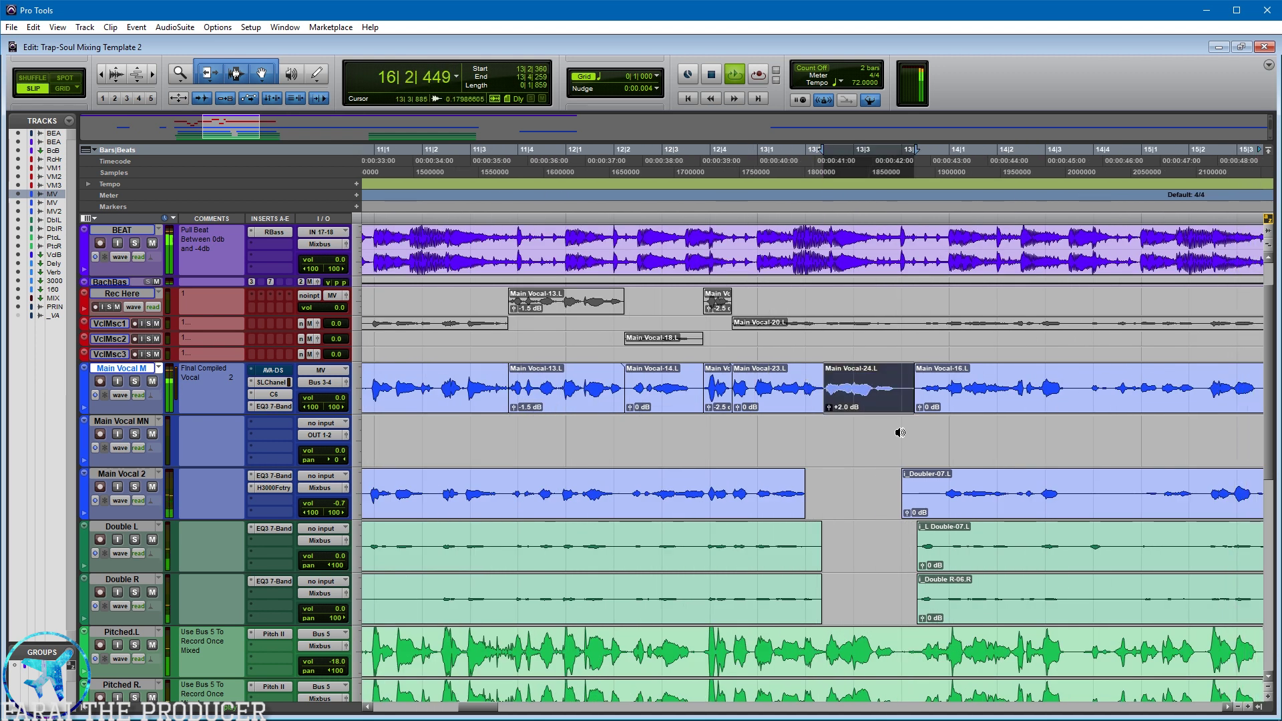
{"action": "key", "text": "ctrl+bracketleft"}
{"action": "key", "text": "ctrl+bracketleft"}
{"action": "left_click", "coordinate": [812, 437]}
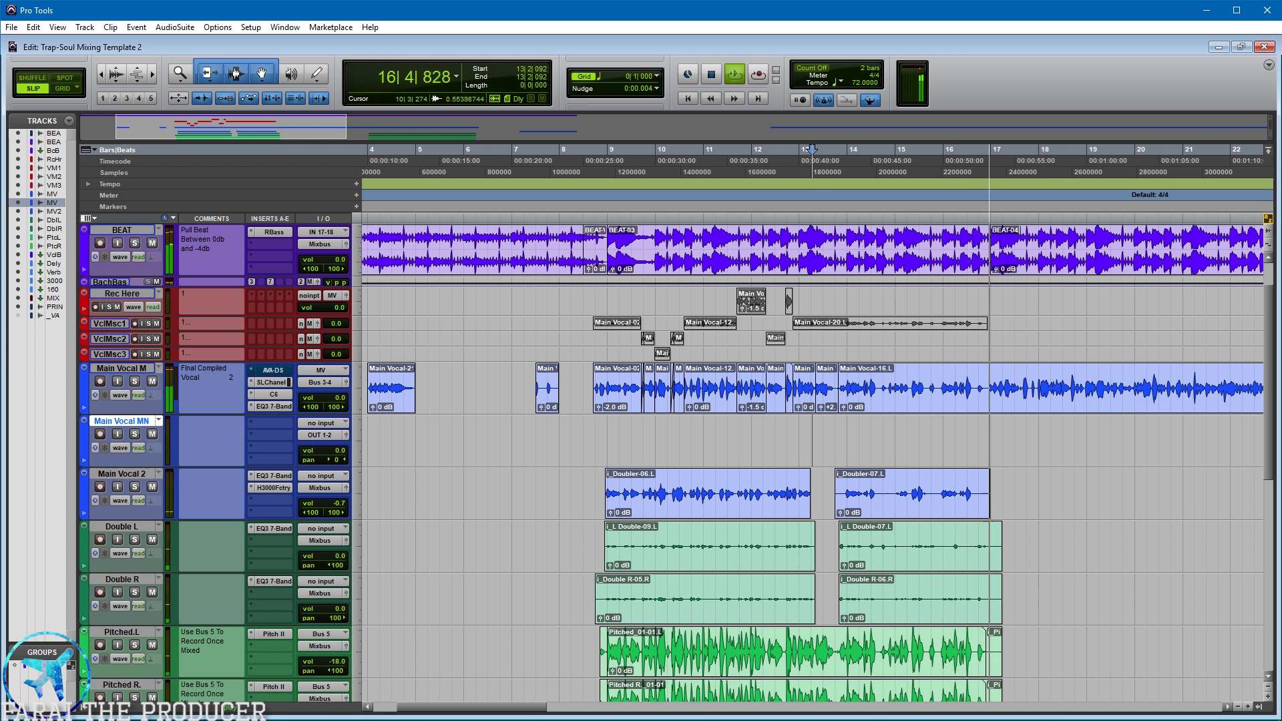
{"action": "key", "text": "space"}
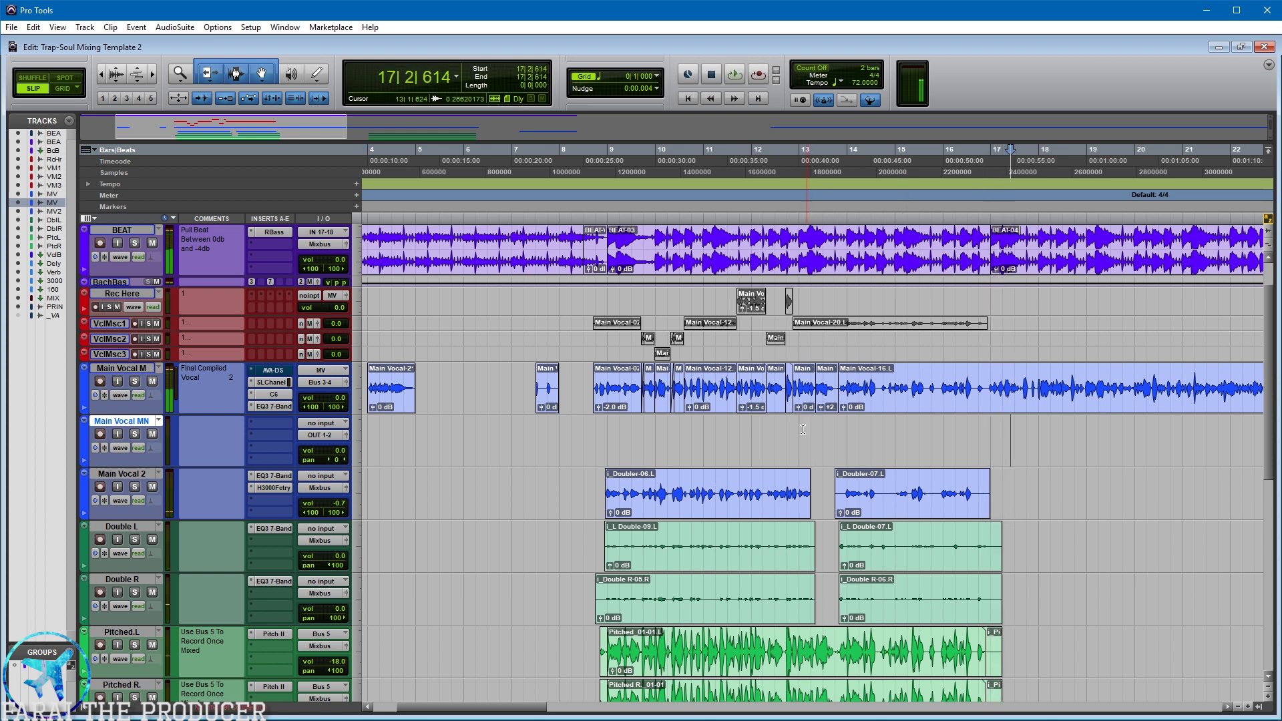
- Raise the clip gain of the newly separated phrase on Main Vocal M to +2.0 dB
{"action": "scroll", "coordinate": [802, 430], "scroll_direction": "down", "scroll_amount": 2}
{"action": "left_click", "coordinate": [825, 331]}
{"action": "key", "text": "ctrl+bracketright"}
{"action": "key", "text": "ctrl+bracketright"}
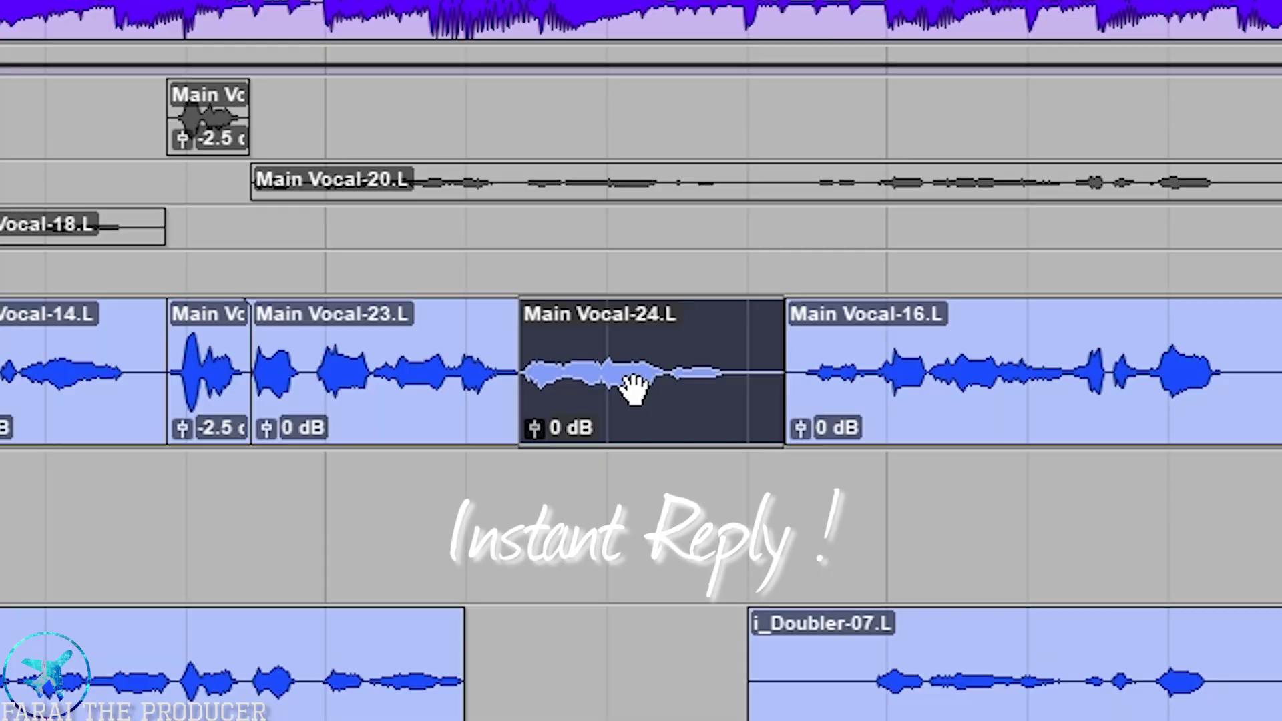
{"action": "key", "text": "ctrl+shift+Up"}
{"action": "key", "text": "ctrl+shift+Up"}
{"action": "key", "text": "ctrl+shift+Up"}
{"action": "key", "text": "ctrl+shift+Up"}
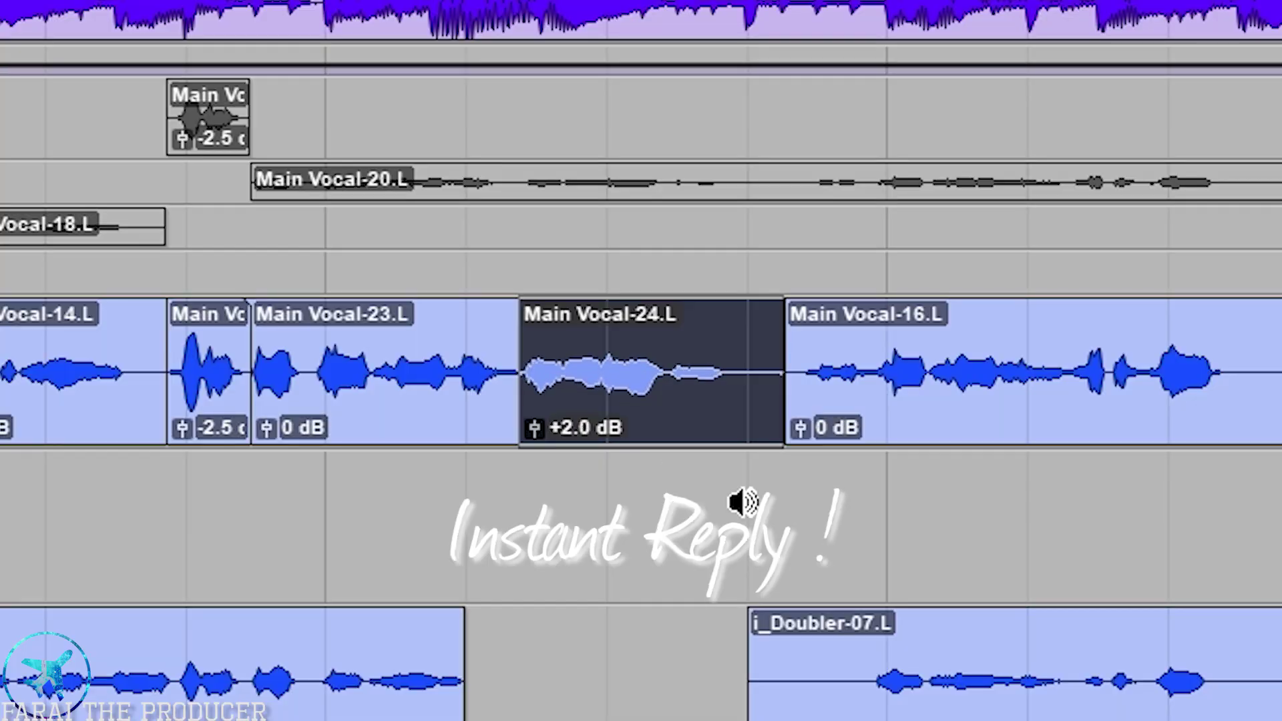
{"action": "key", "text": "ctrl+bracketleft"}
{"action": "key", "text": "ctrl+bracketleft"}
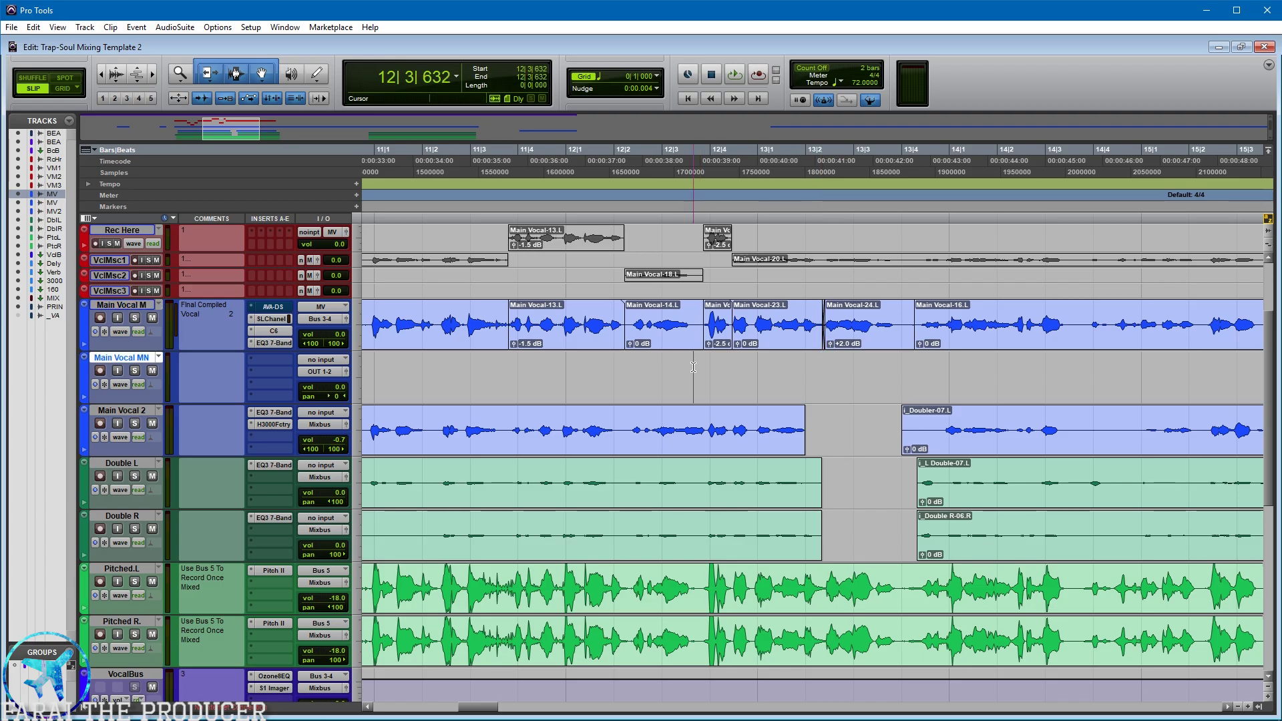
- Trim the start of the second doubler clip on the Main Vocal 2 track to 13|4|754
{"action": "left_click", "coordinate": [936, 425]}
{"action": "key", "text": "a"}
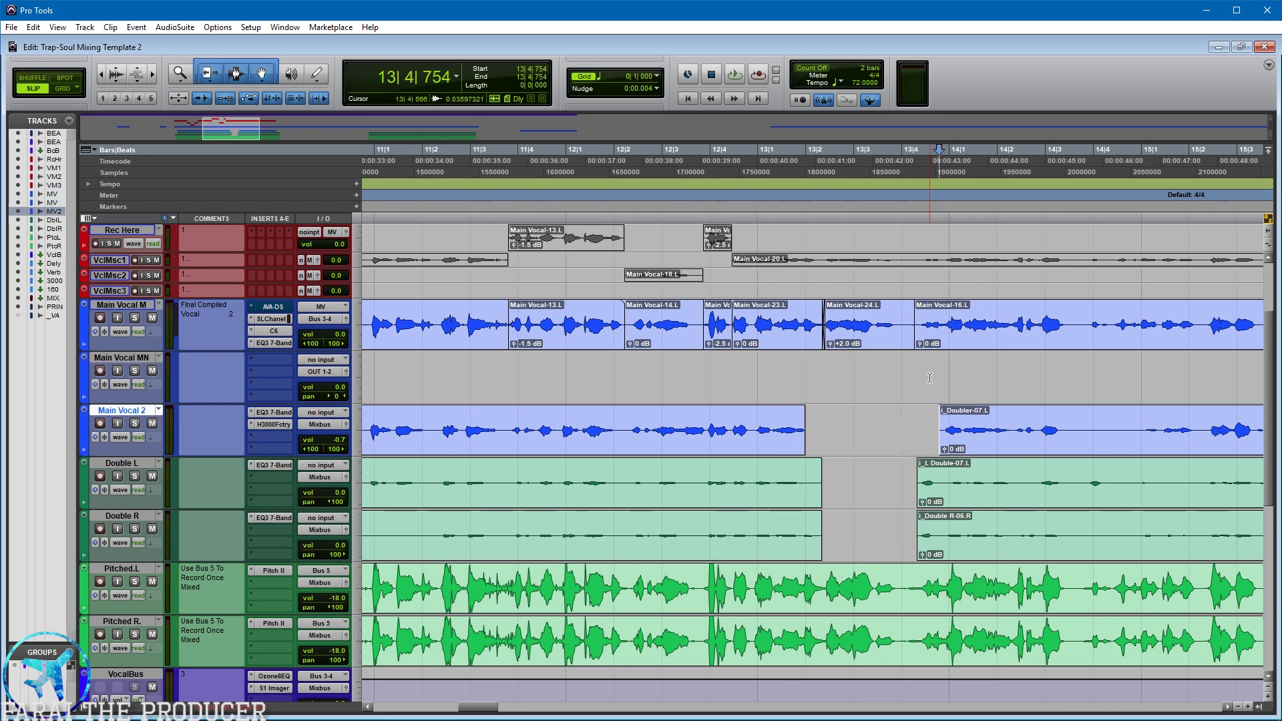
{"action": "key", "text": "ctrl+bracketleft"}
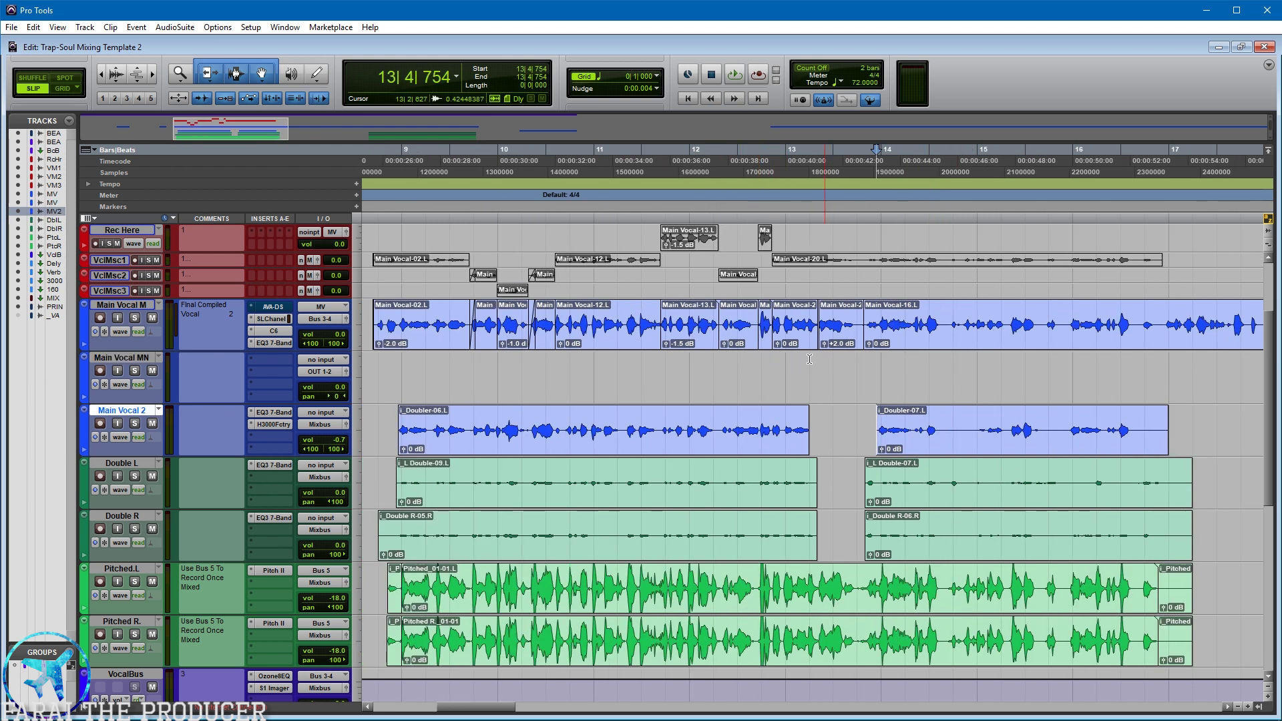
{"action": "key", "text": "ctrl+bracketleft"}
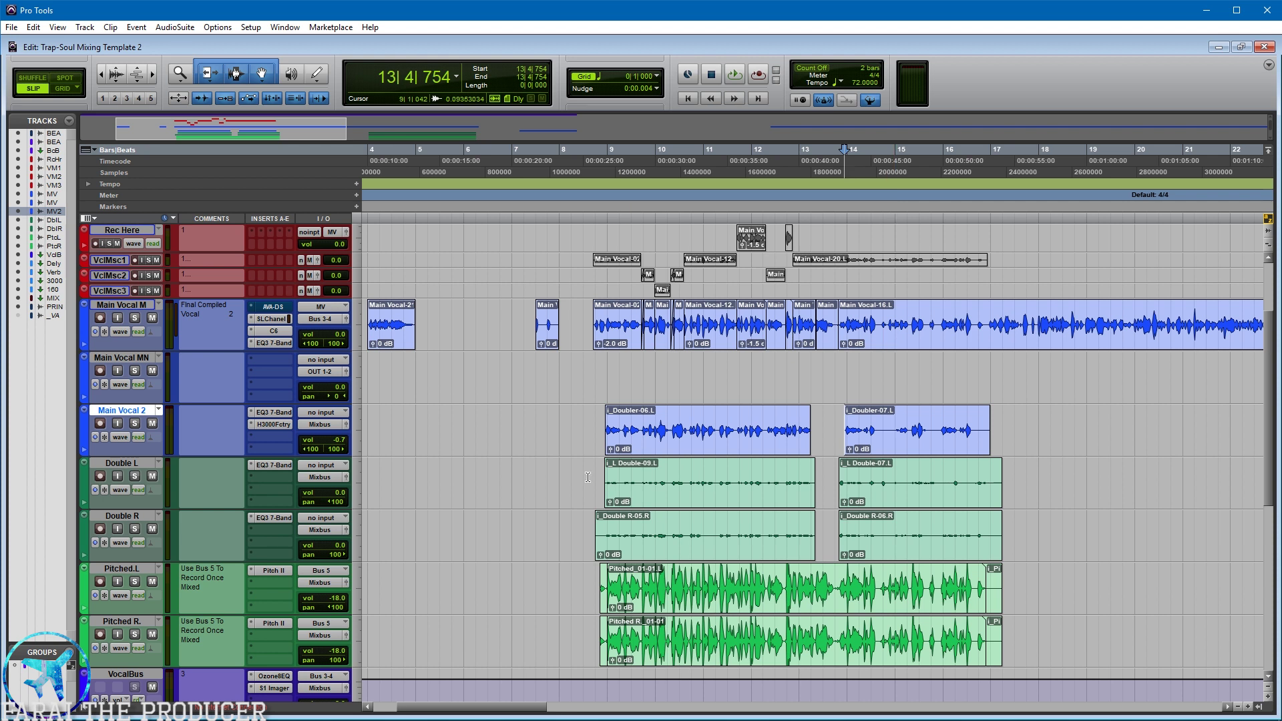
- Select the four red recording tracks from Rec Here to VclMsc3 and look at their track view options
{"action": "left_click", "coordinate": [121, 307]}
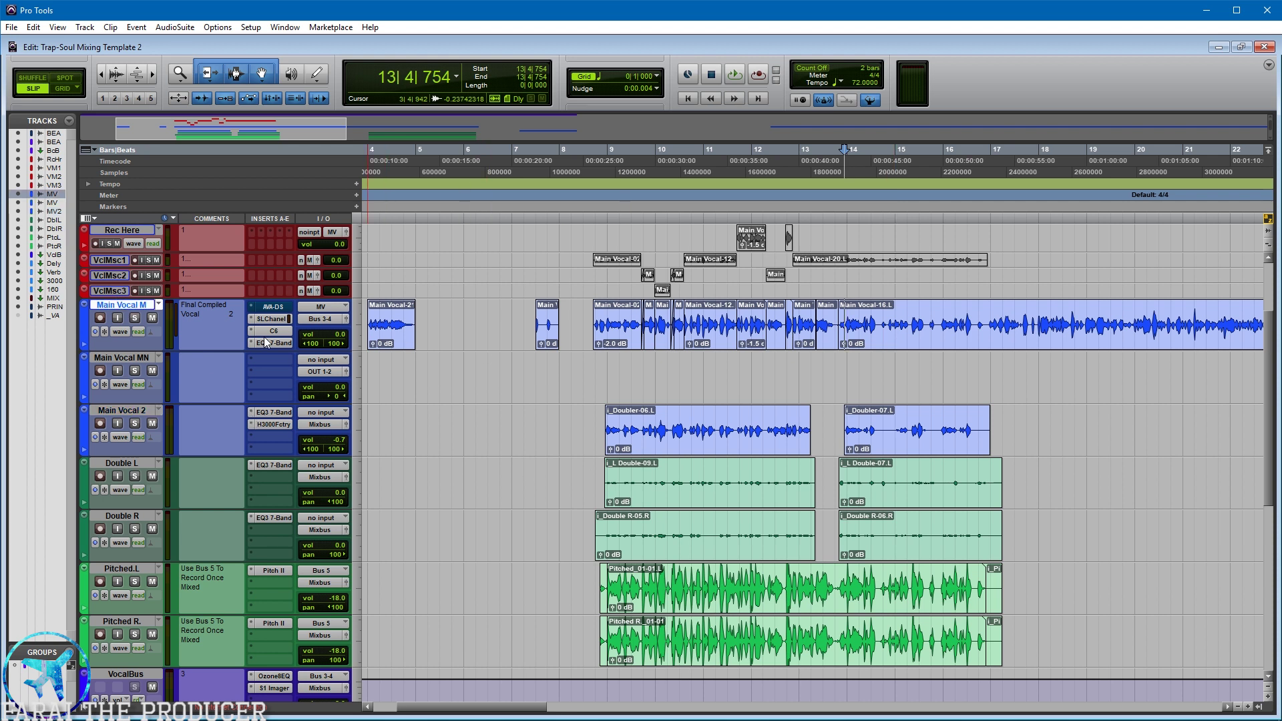
{"action": "scroll", "coordinate": [789, 354], "scroll_direction": "up", "scroll_amount": 3}
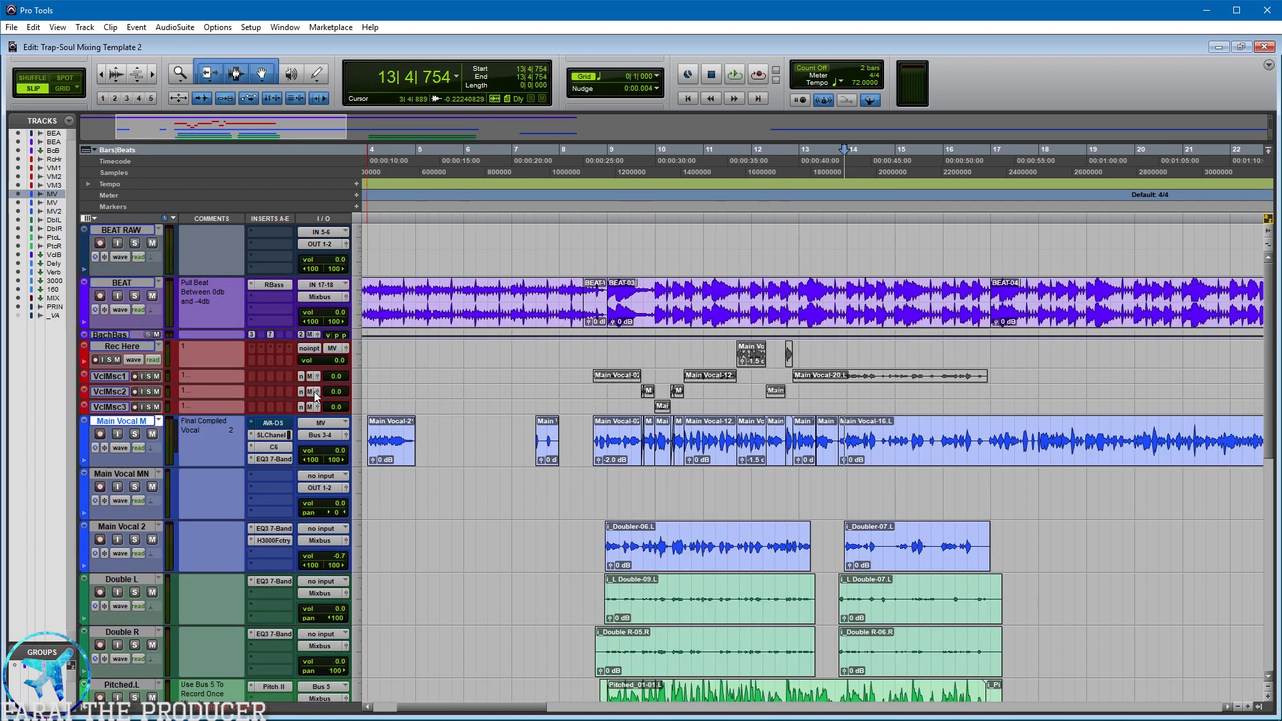
{"action": "left_click", "coordinate": [129, 347]}
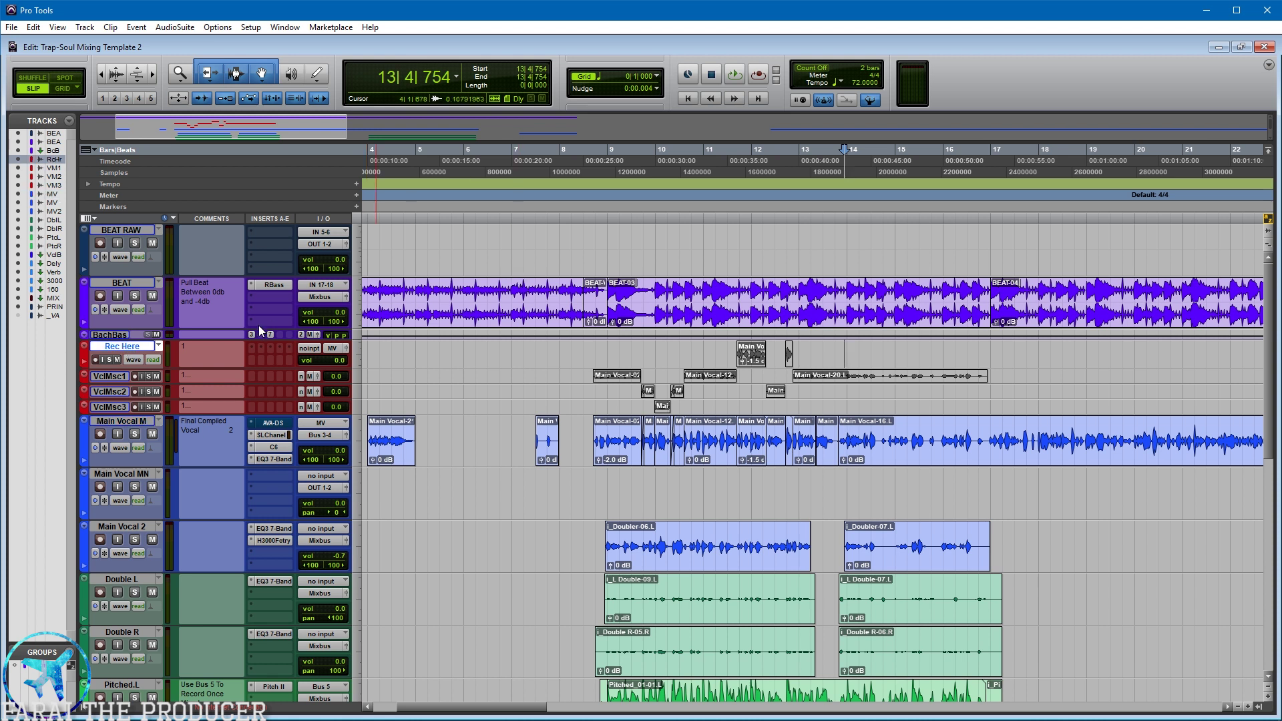
{"action": "left_click", "coordinate": [120, 408], "text": "shift"}
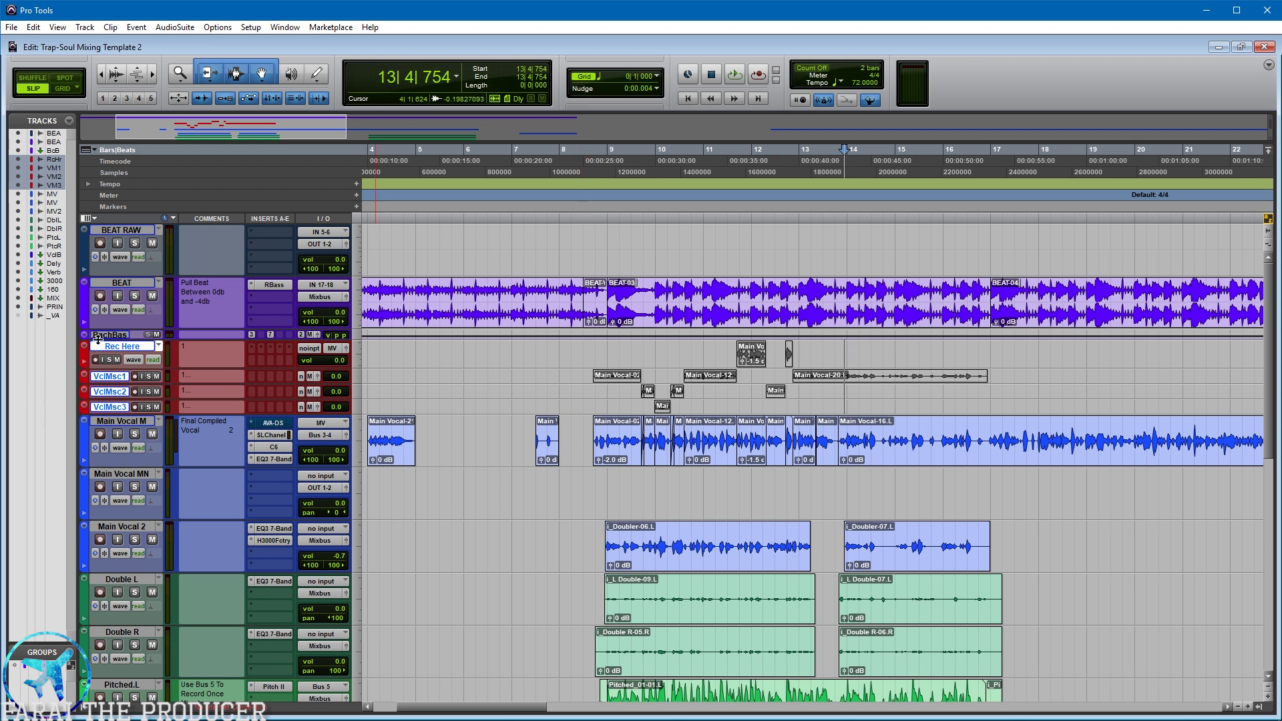
{"action": "left_click", "coordinate": [133, 361]}
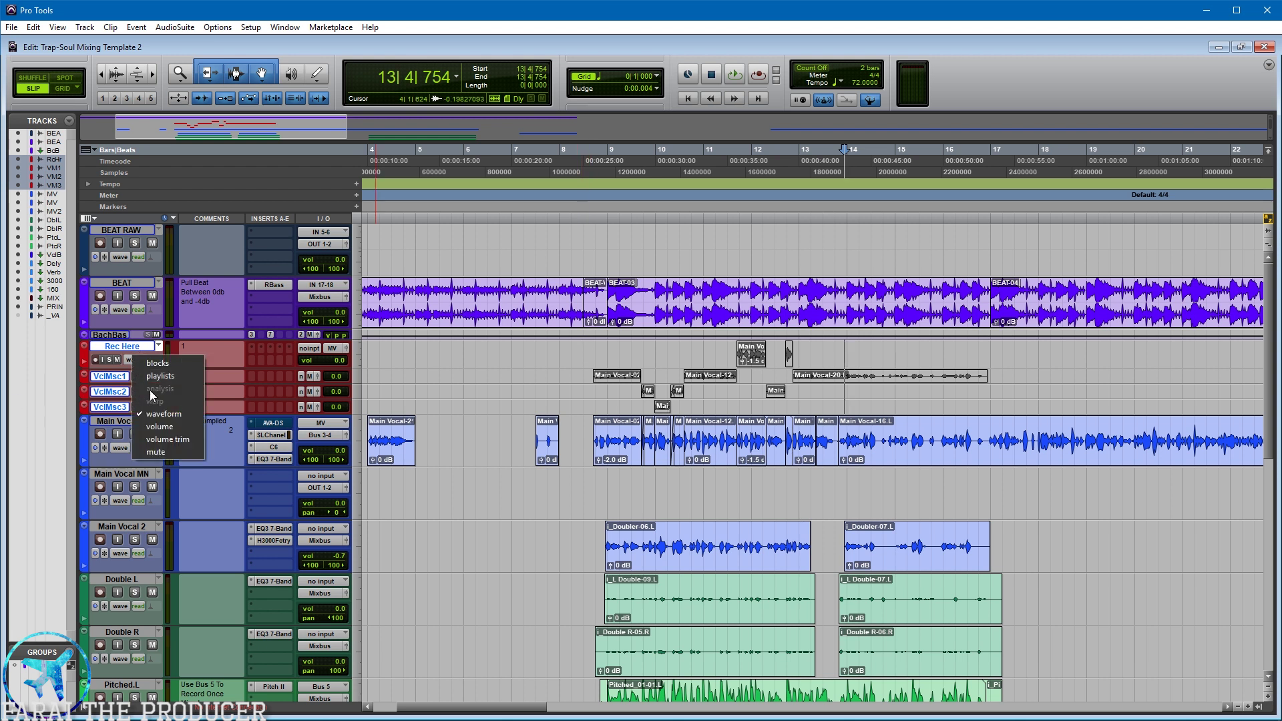
{"action": "left_click", "coordinate": [118, 351]}
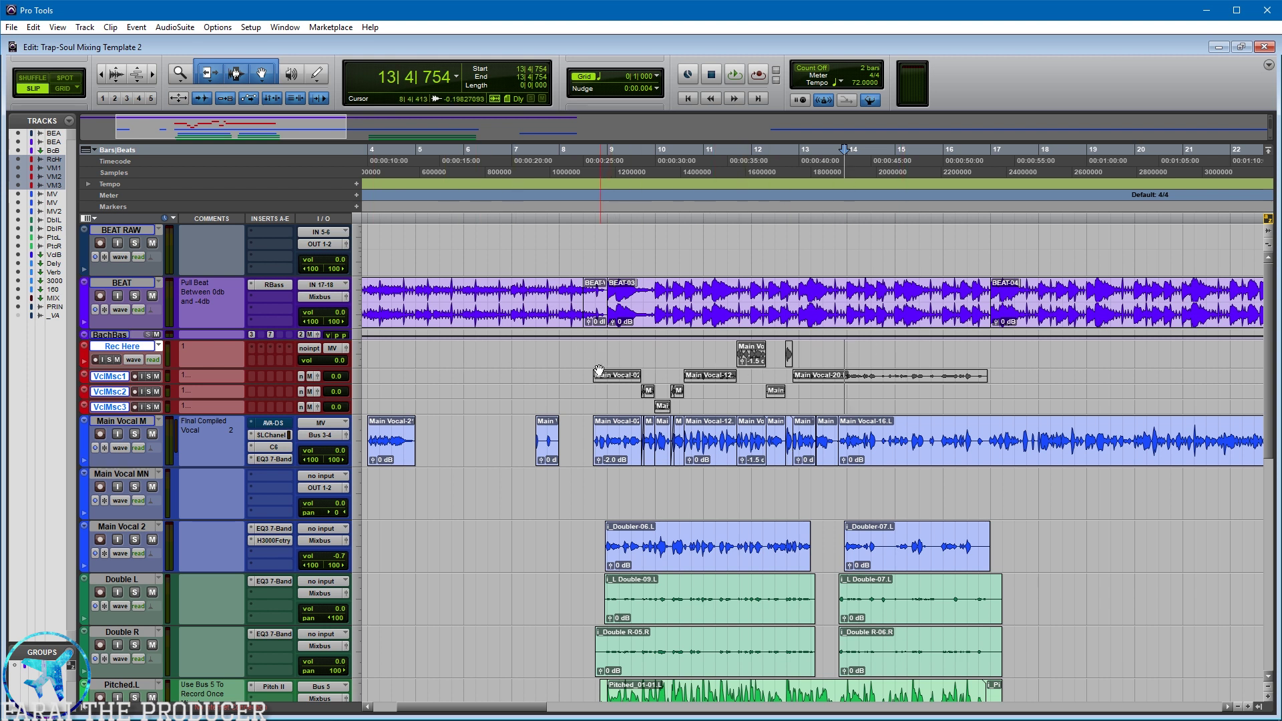
- Compare the raw clips on the recording tracks with the compiled clips on Main Vocal M by selecting them
{"action": "left_click_drag", "start_coordinate": [573, 344], "coordinate": [923, 401]}
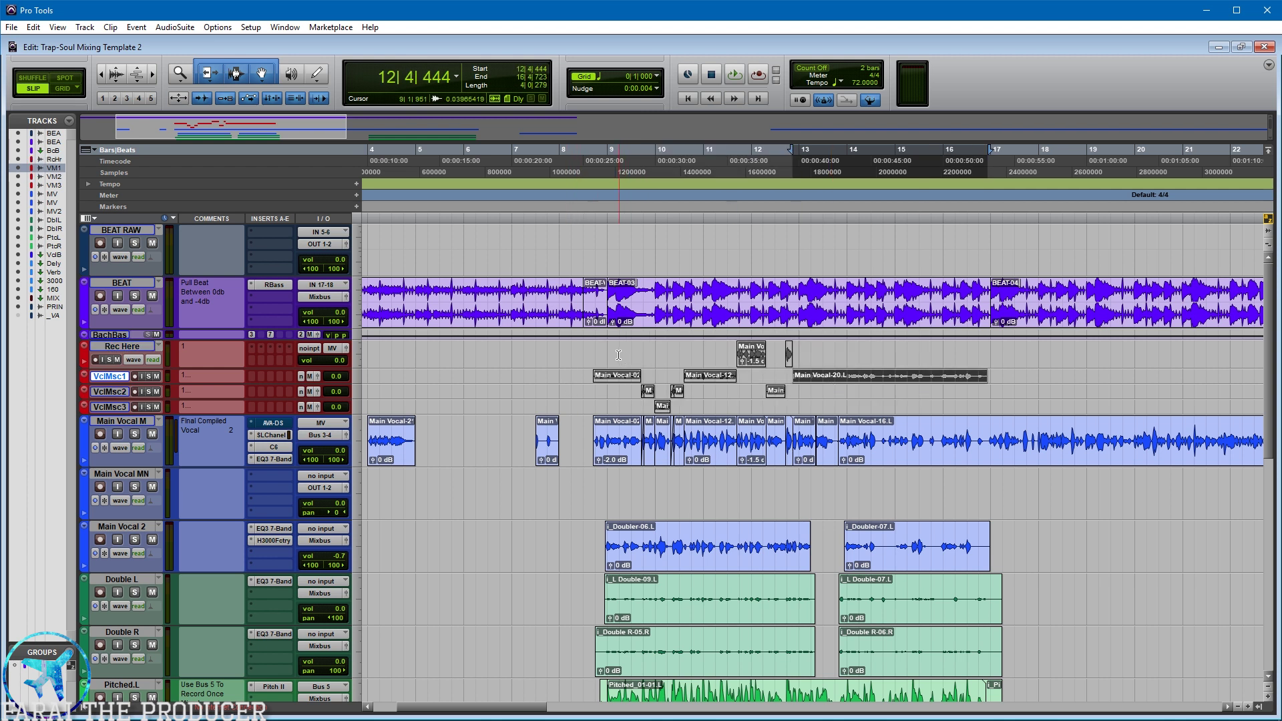
{"action": "left_click", "coordinate": [613, 456]}
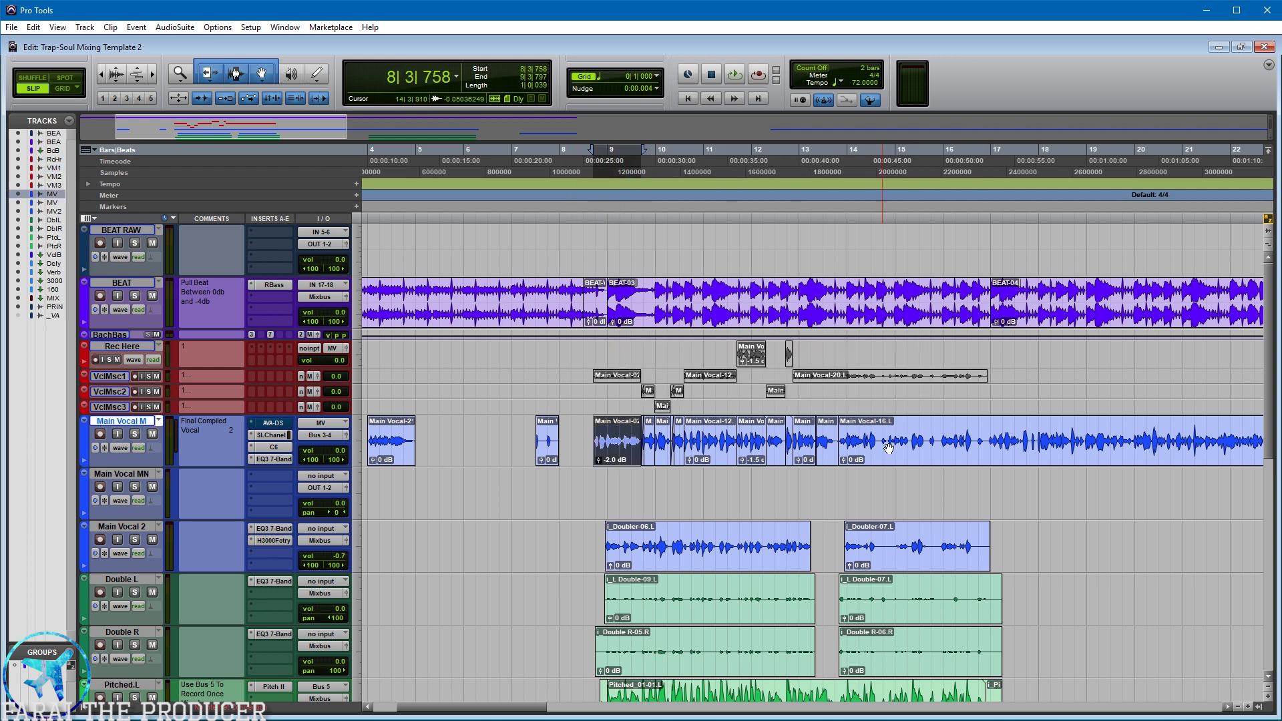
{"action": "left_click", "coordinate": [832, 458], "text": "shift"}
{"action": "left_click", "coordinate": [633, 498]}
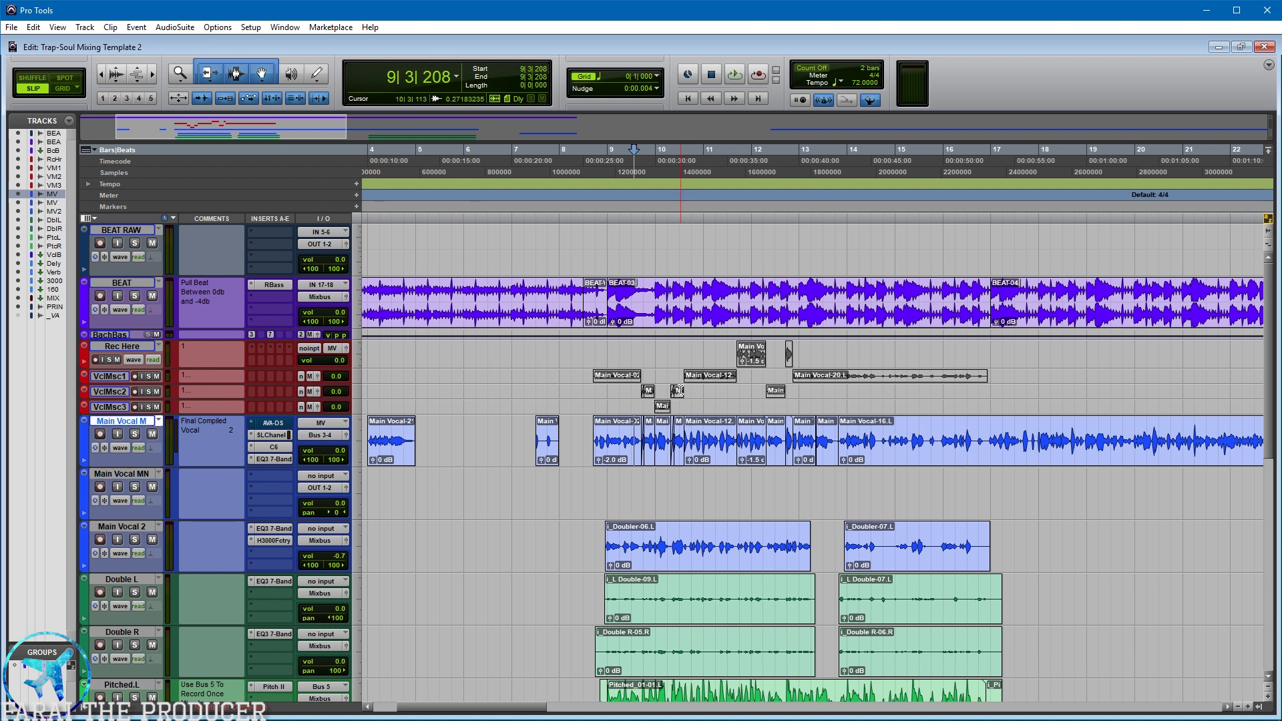
- In the Mix window, set the Vocal Misc1 output to the MV (Mono) bus and select the tracks from Rec Here to Vocal Misc3
{"action": "key", "text": "ctrl+equal"}
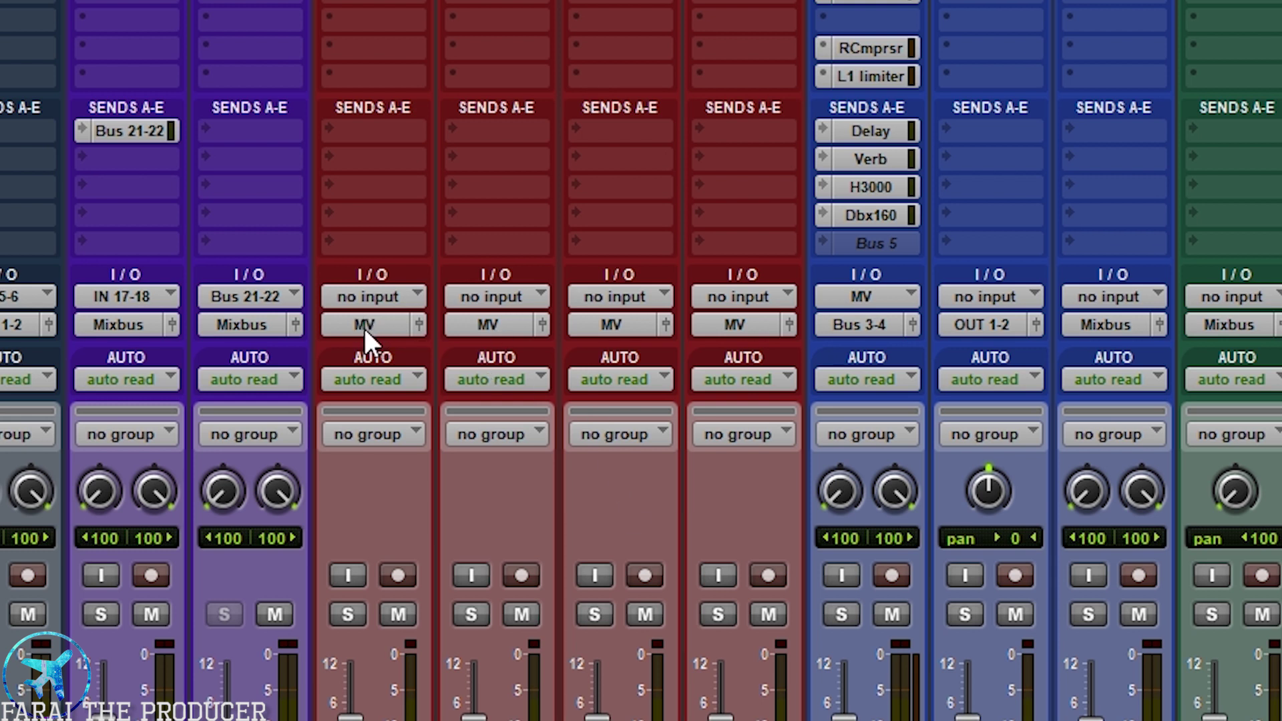
{"action": "left_click", "coordinate": [493, 327]}
{"action": "mouse_move", "coordinate": [588, 410]}
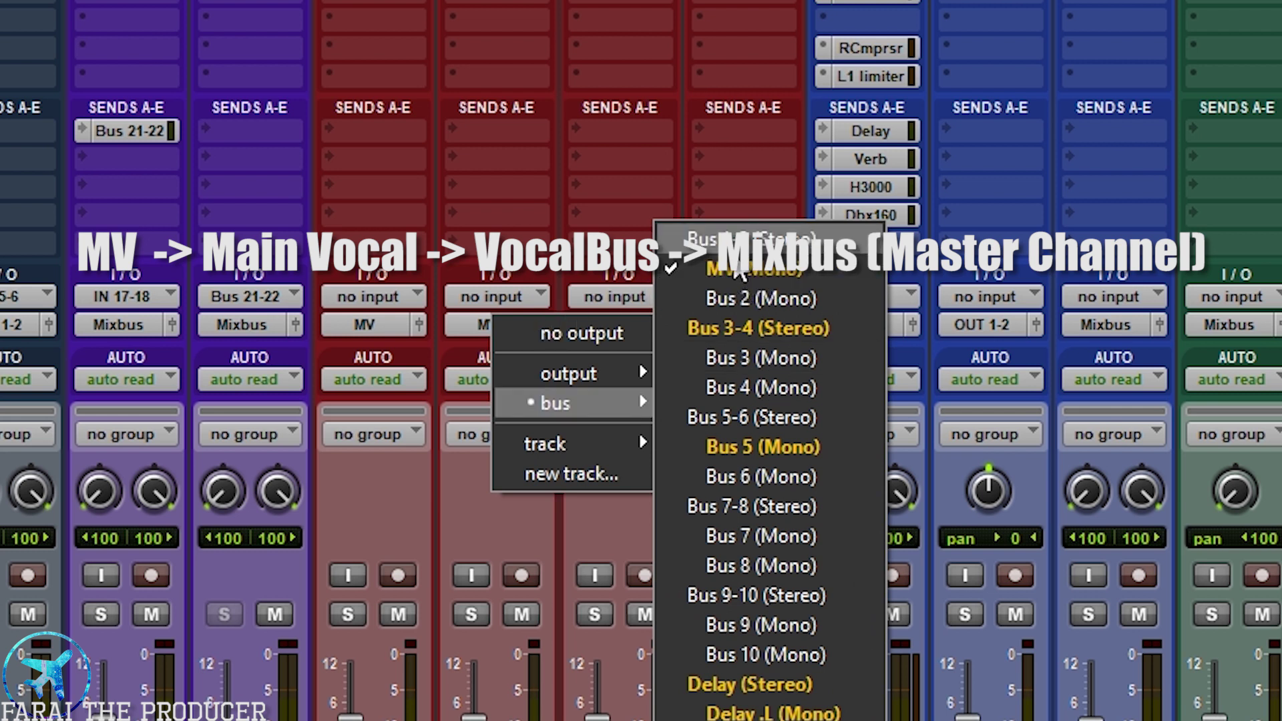
{"action": "left_click", "coordinate": [738, 269]}
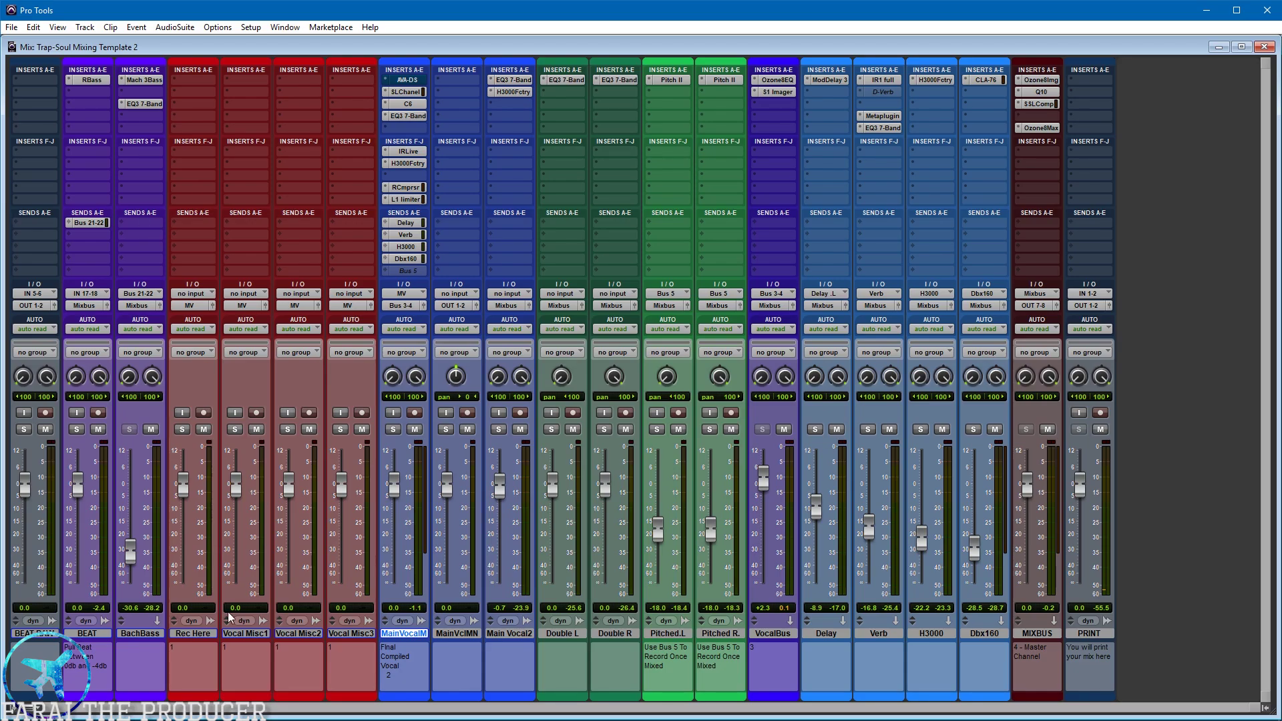
{"action": "left_click", "coordinate": [208, 633]}
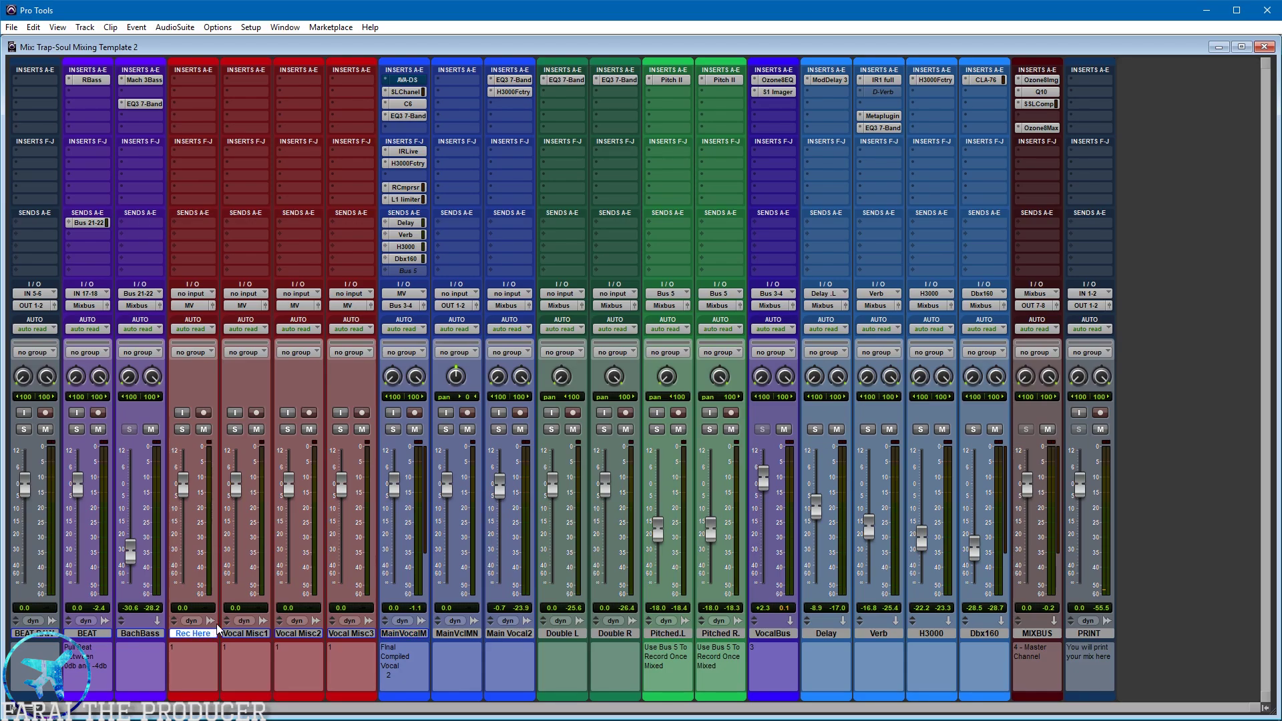
{"action": "left_click", "coordinate": [350, 634], "text": "shift"}
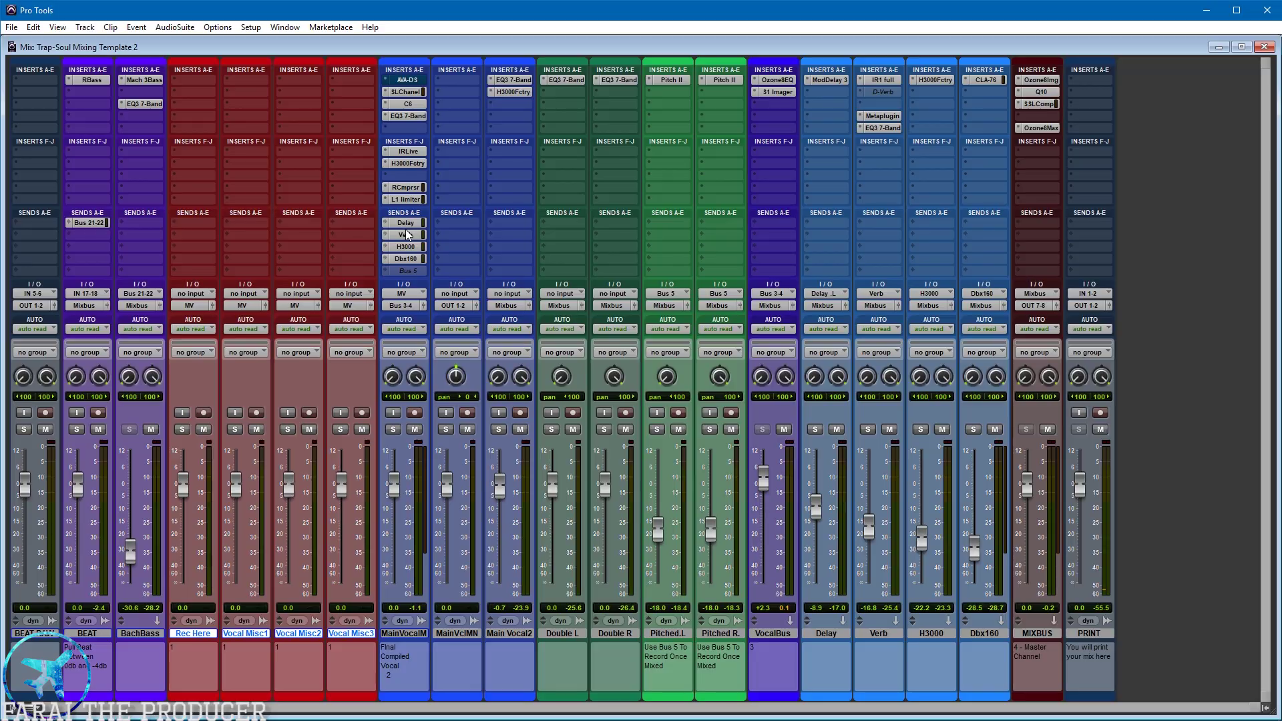
- In the Edit window, examine the doubled vocal clips by selecting them across the Double L and Double R tracks
{"action": "key", "text": "ctrl+equal"}
{"action": "scroll", "coordinate": [443, 468], "scroll_direction": "down", "scroll_amount": 3}
{"action": "left_click_drag", "start_coordinate": [601, 431], "coordinate": [1037, 434]}
{"action": "left_click", "coordinate": [992, 435]}
{"action": "left_click_drag", "start_coordinate": [581, 481], "coordinate": [1031, 541]}
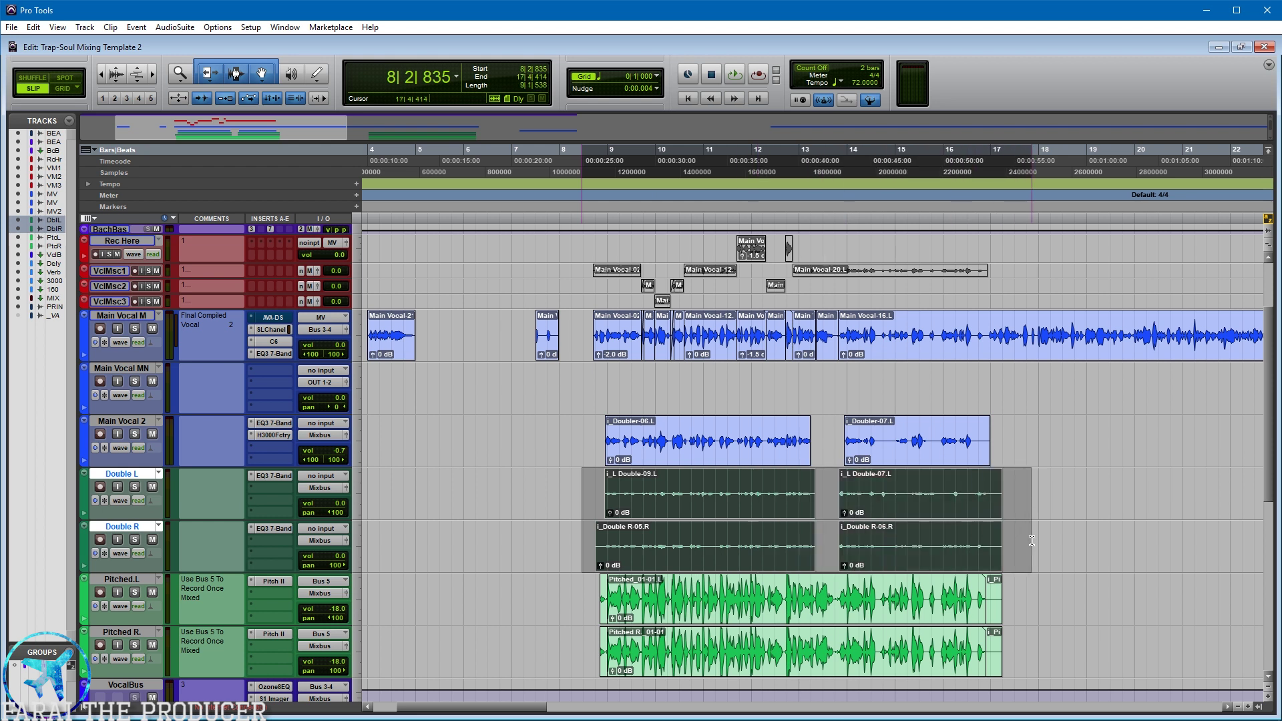
{"action": "left_click", "coordinate": [1013, 494]}
{"action": "left_click", "coordinate": [653, 502]}
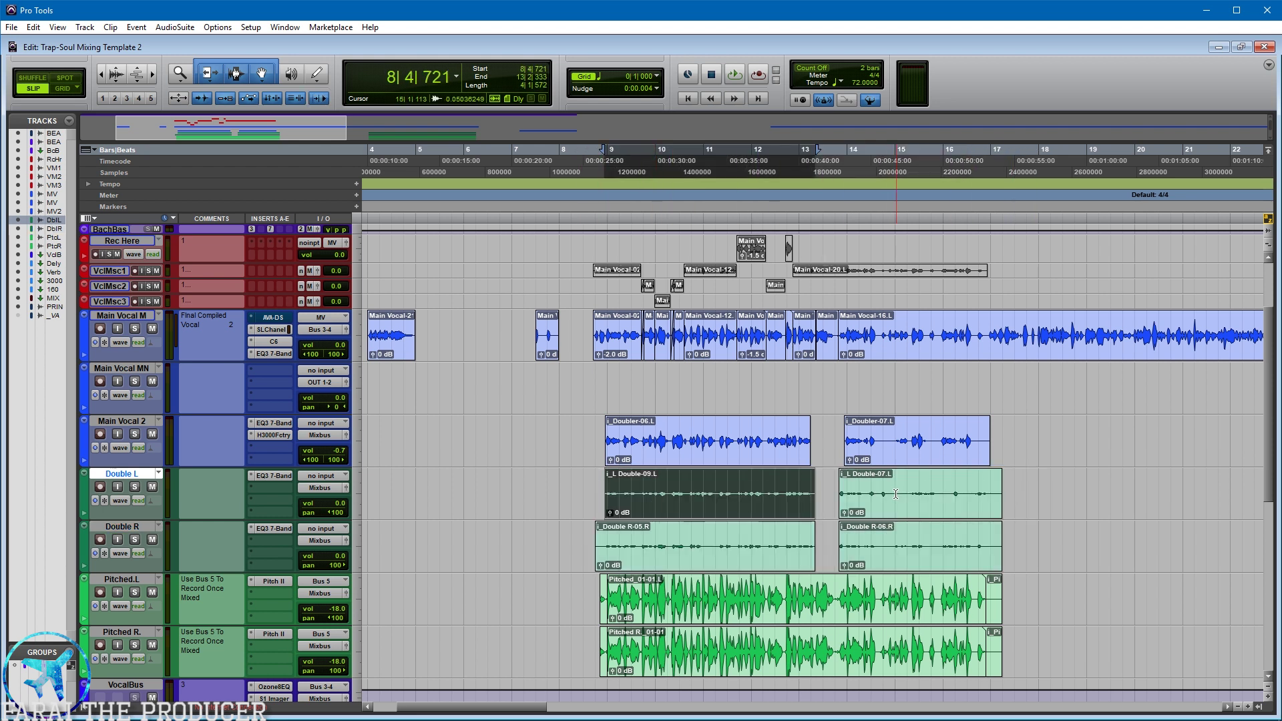
- Select the vocal layers from the Main Vocal 2 doubler clips through the Double L and Double R clips together
{"action": "left_click", "coordinate": [731, 569]}
{"action": "left_click", "coordinate": [743, 507]}
{"action": "left_click", "coordinate": [741, 447]}
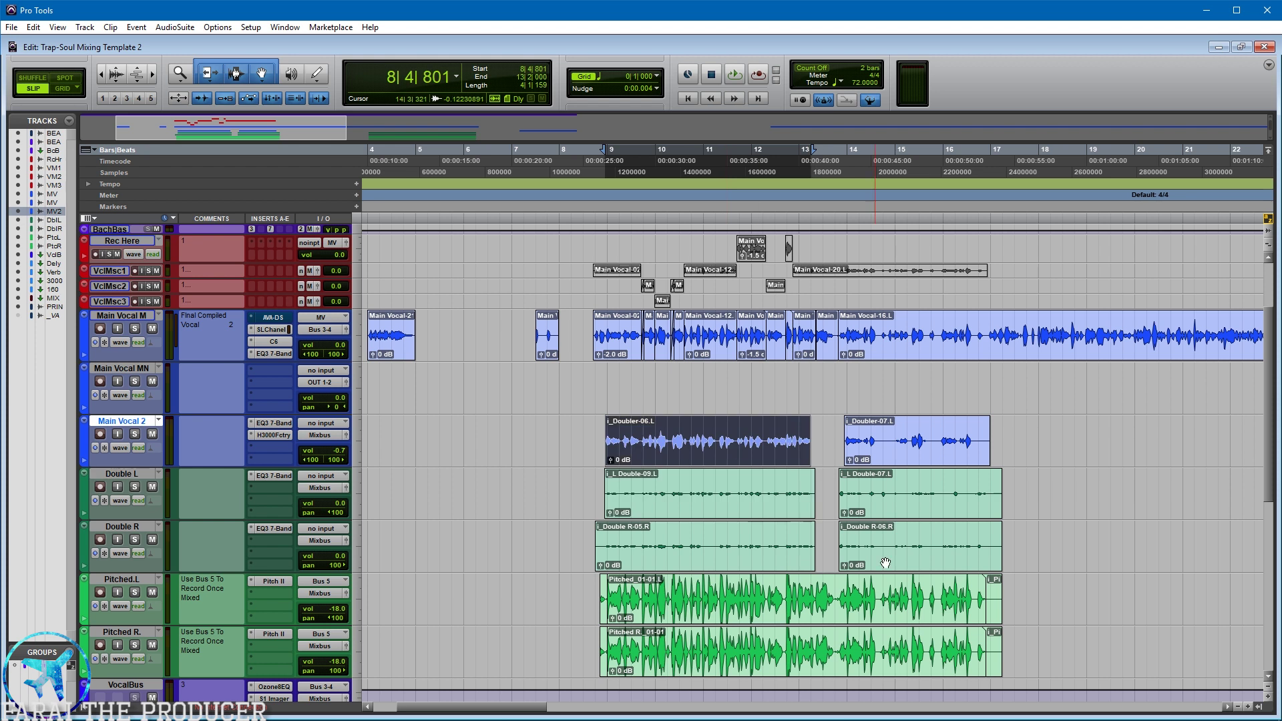
{"action": "left_click", "coordinate": [900, 568], "text": "shift"}
{"action": "left_click", "coordinate": [723, 492], "text": "shift"}
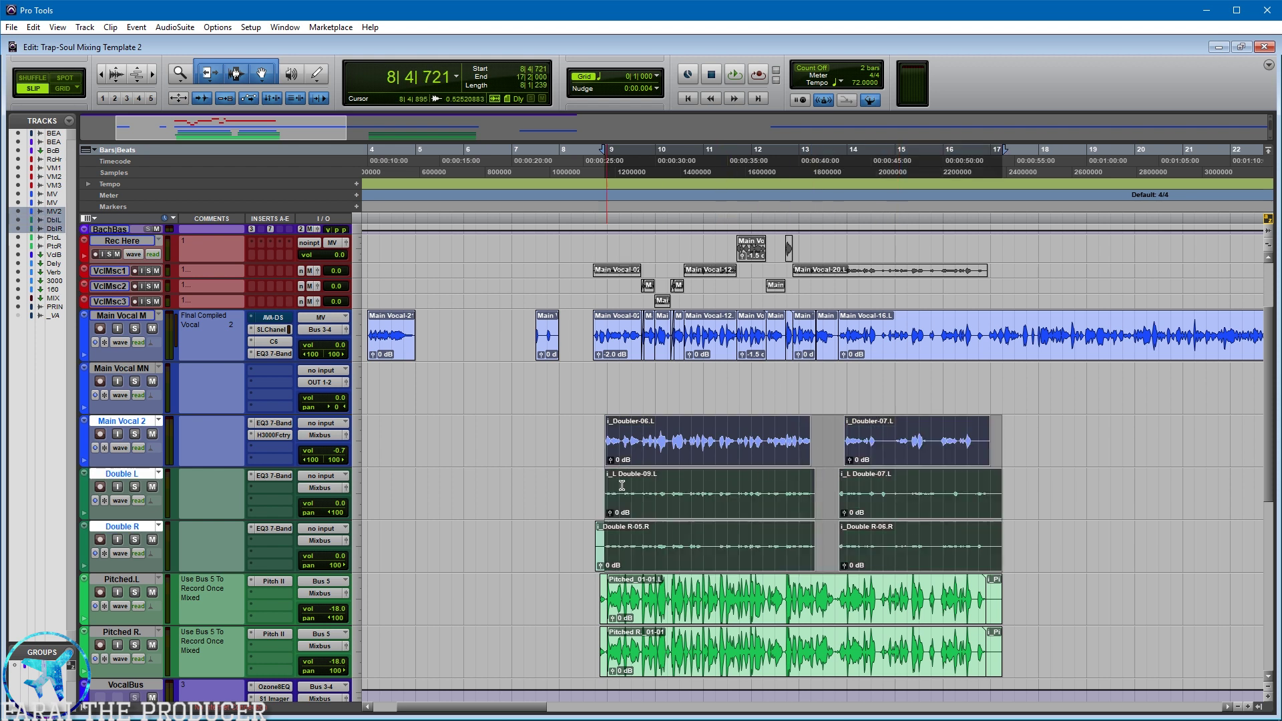
- Compare the Pitched.L and Pitched R. clips with the compiled Main Vocal M clips by selecting each set
{"action": "scroll", "coordinate": [737, 556], "scroll_direction": "down", "scroll_amount": 2}
{"action": "left_click", "coordinate": [705, 572]}
{"action": "left_click", "coordinate": [704, 631], "text": "shift"}
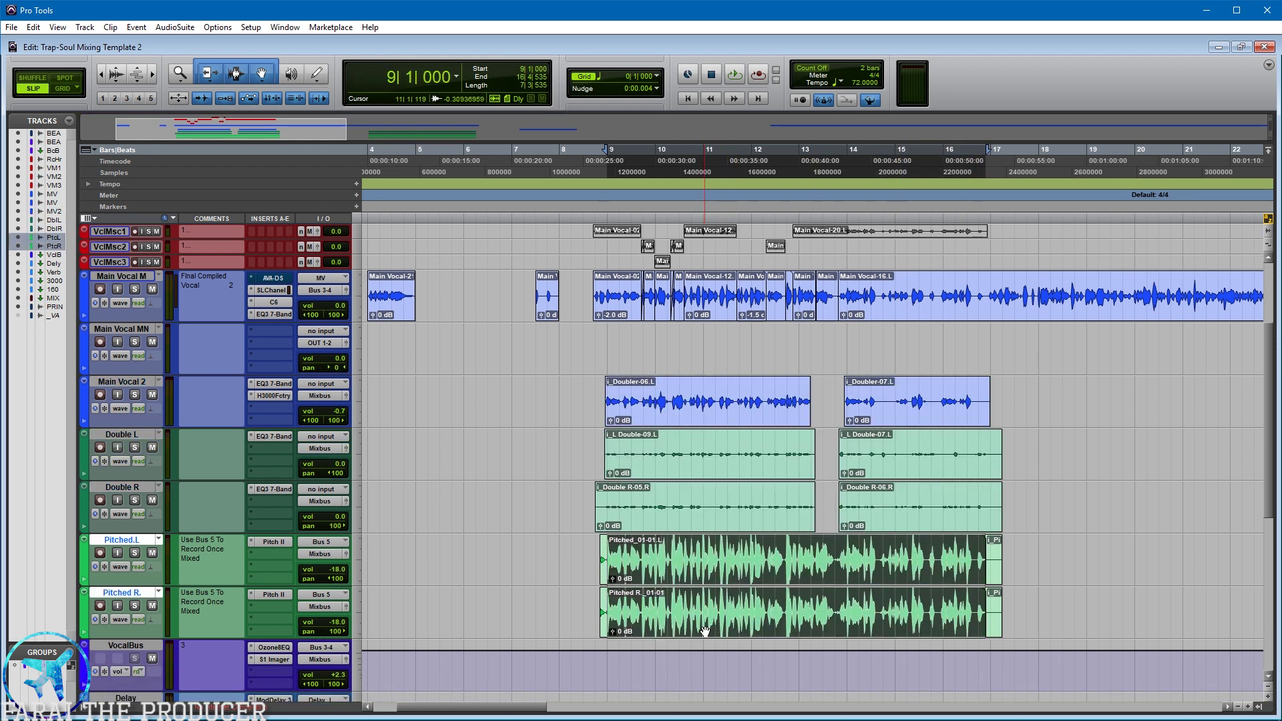
{"action": "left_click", "coordinate": [620, 311]}
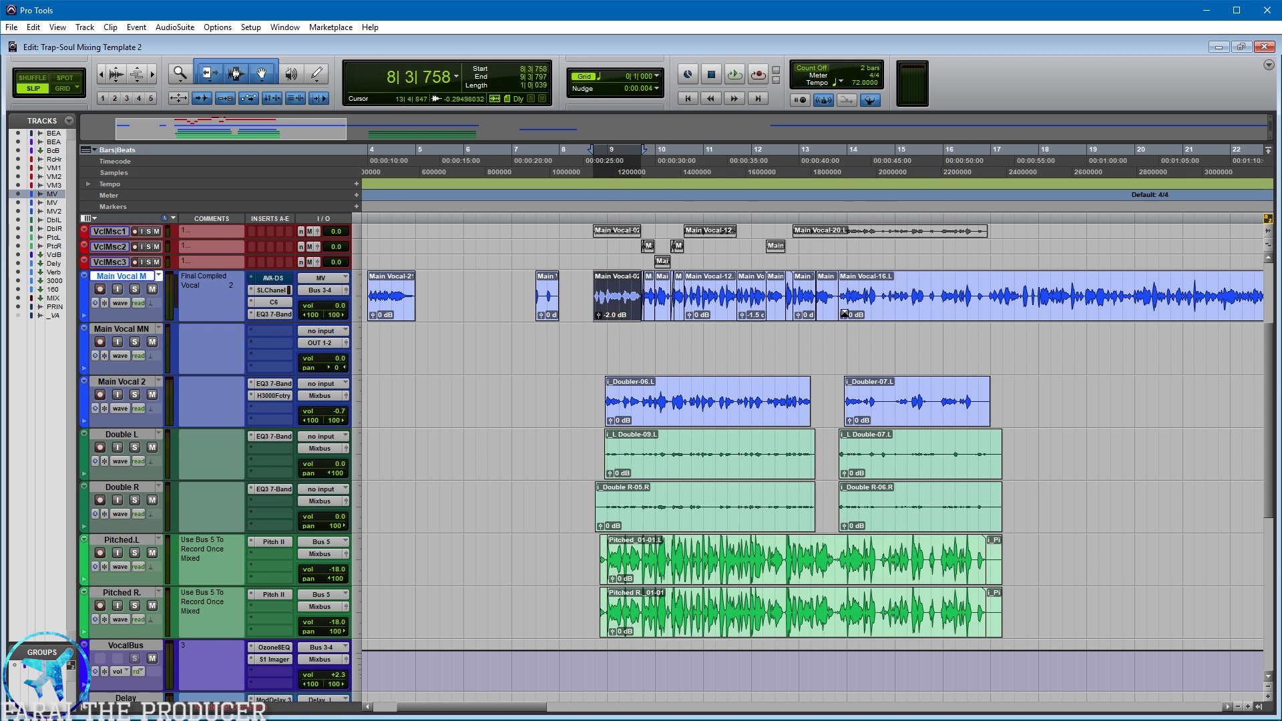
{"action": "left_click", "coordinate": [832, 314], "text": "shift"}
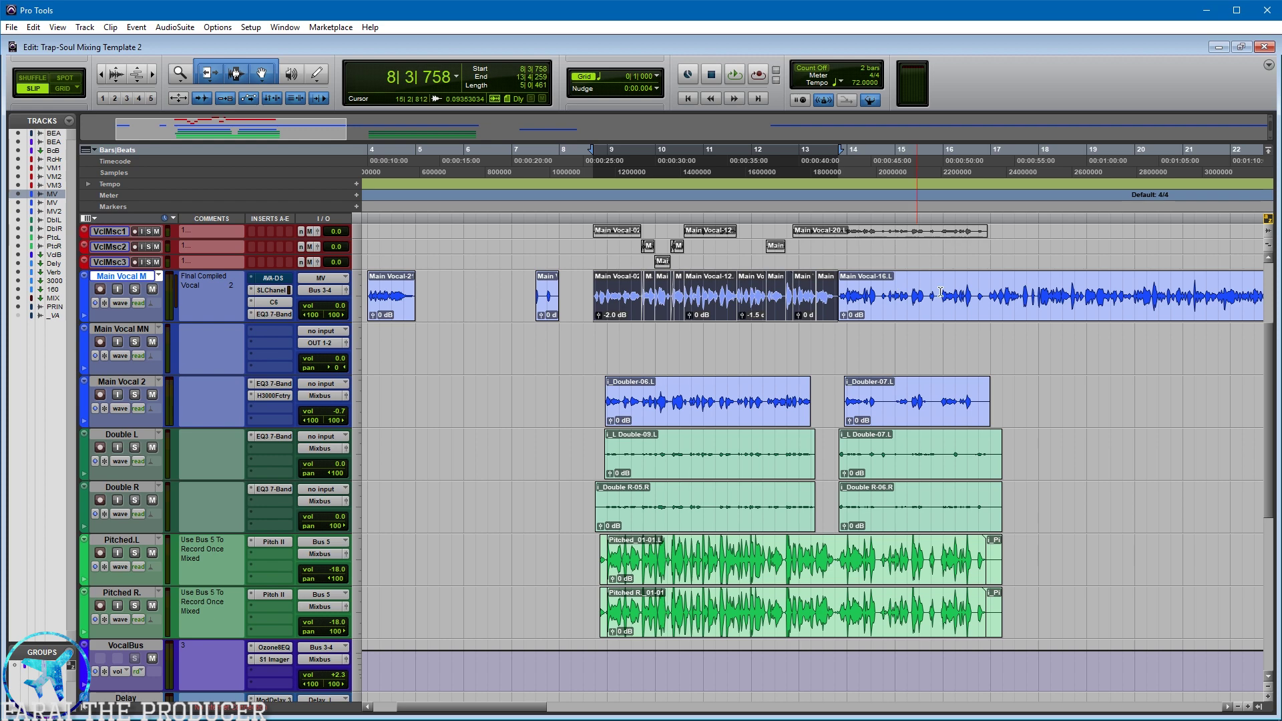
- In the Mix window, activate Main Vocal M's Bus 5 send and enable recording and input monitoring on Pitched.L and Pitched R
{"action": "key", "text": "ctrl+equal"}
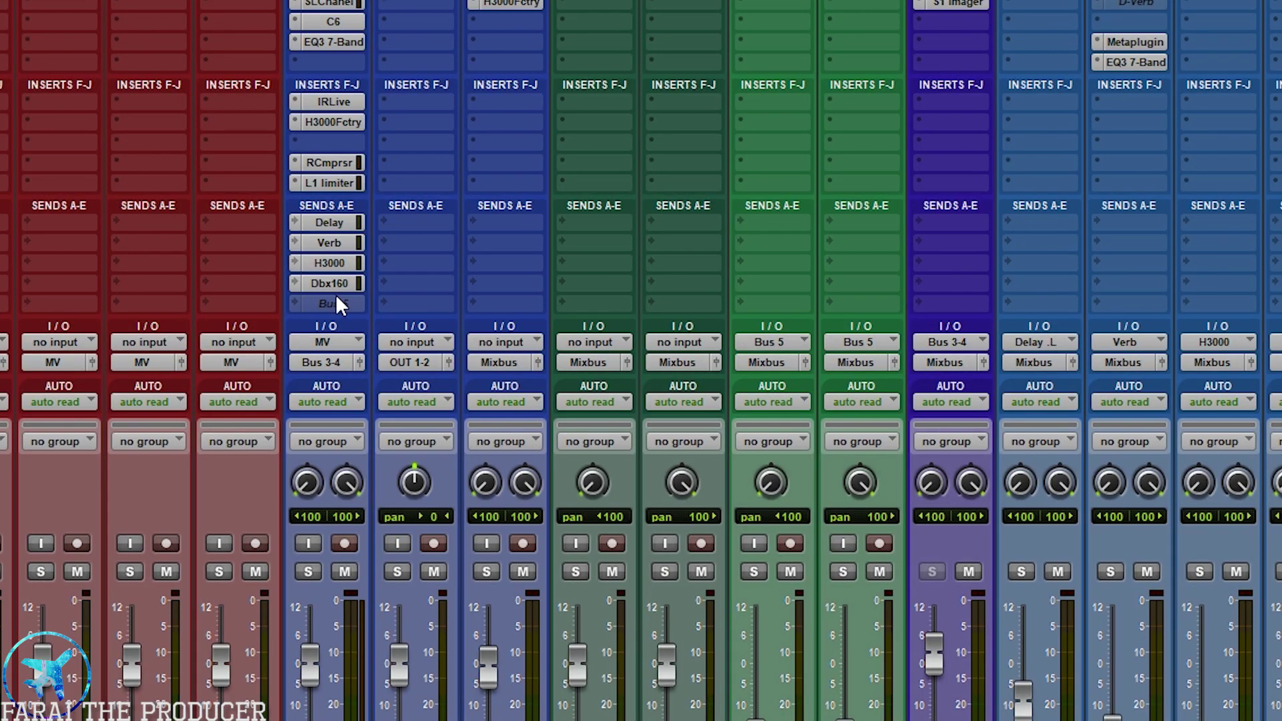
{"action": "left_click", "coordinate": [326, 303]}
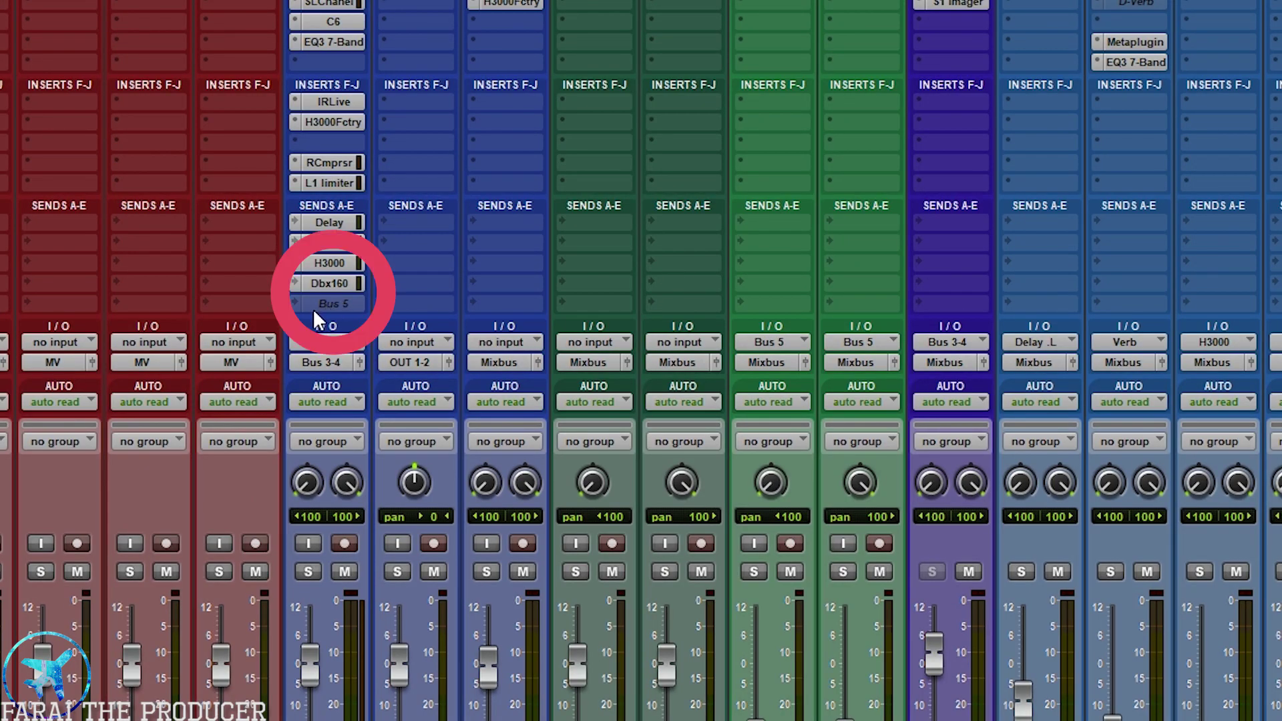
{"action": "left_click", "coordinate": [793, 543]}
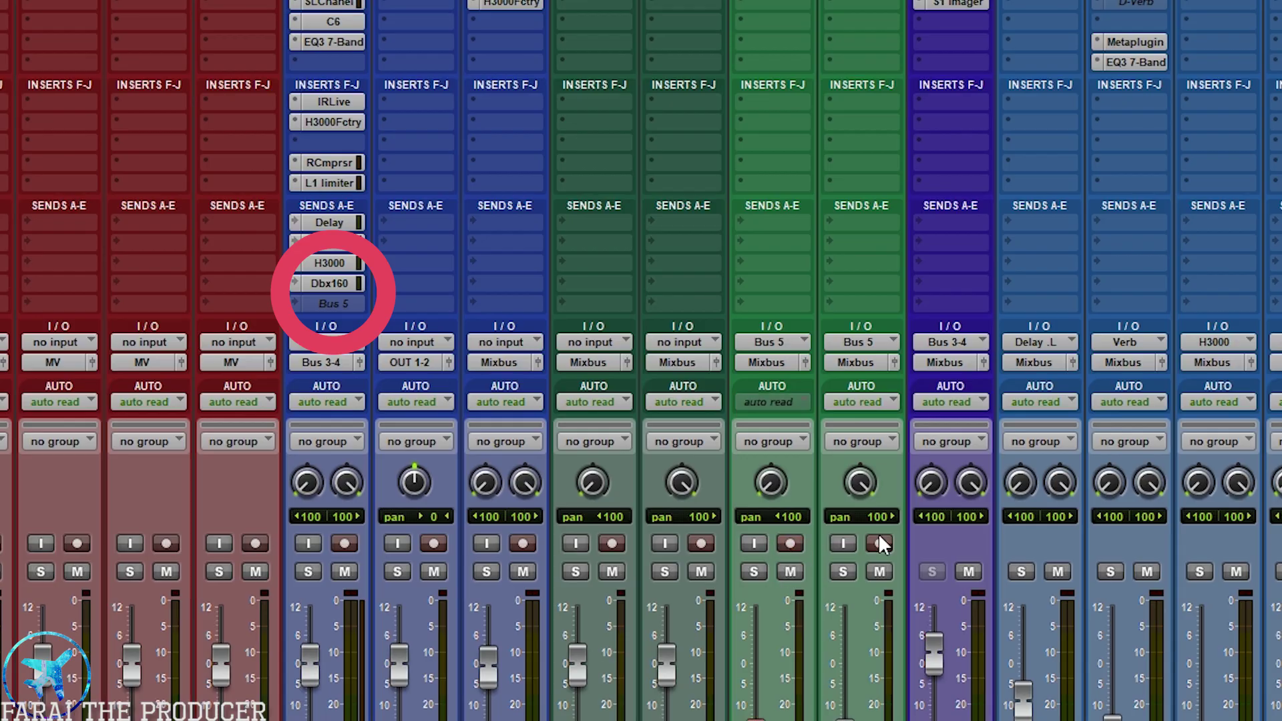
{"action": "left_click", "coordinate": [879, 543]}
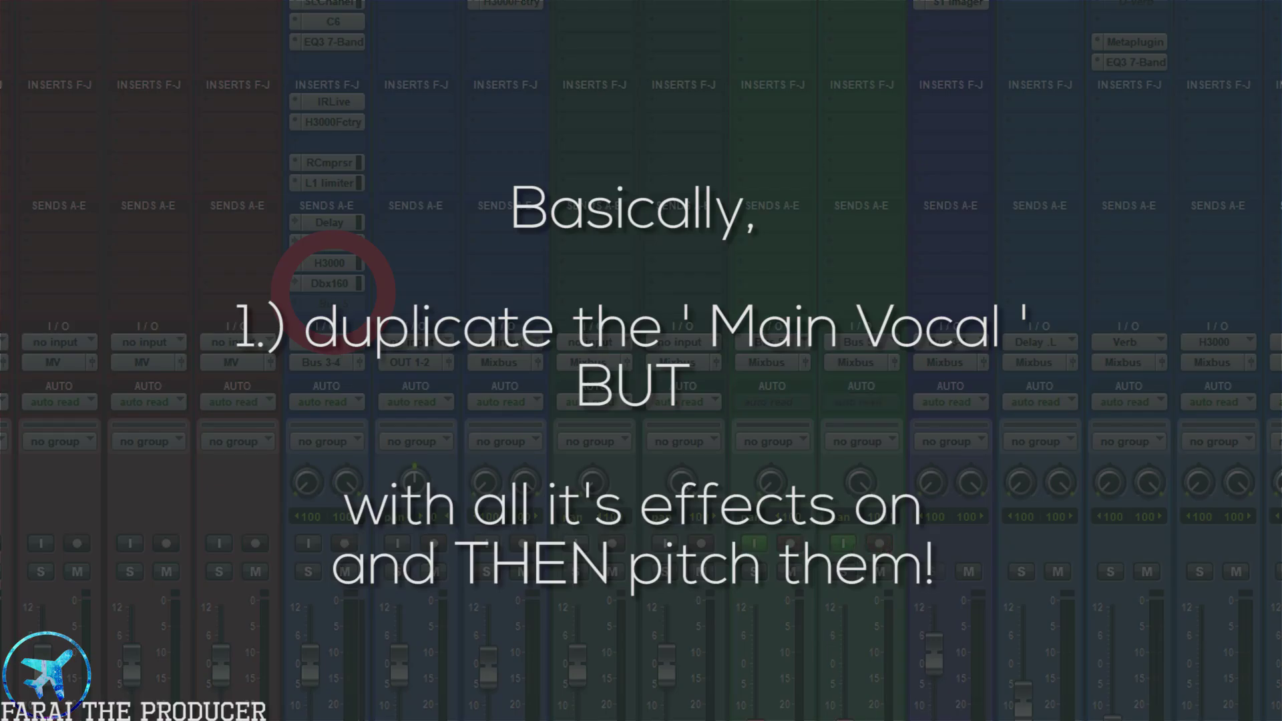
{"action": "right_click", "coordinate": [325, 303]}
{"action": "key", "text": "Escape"}
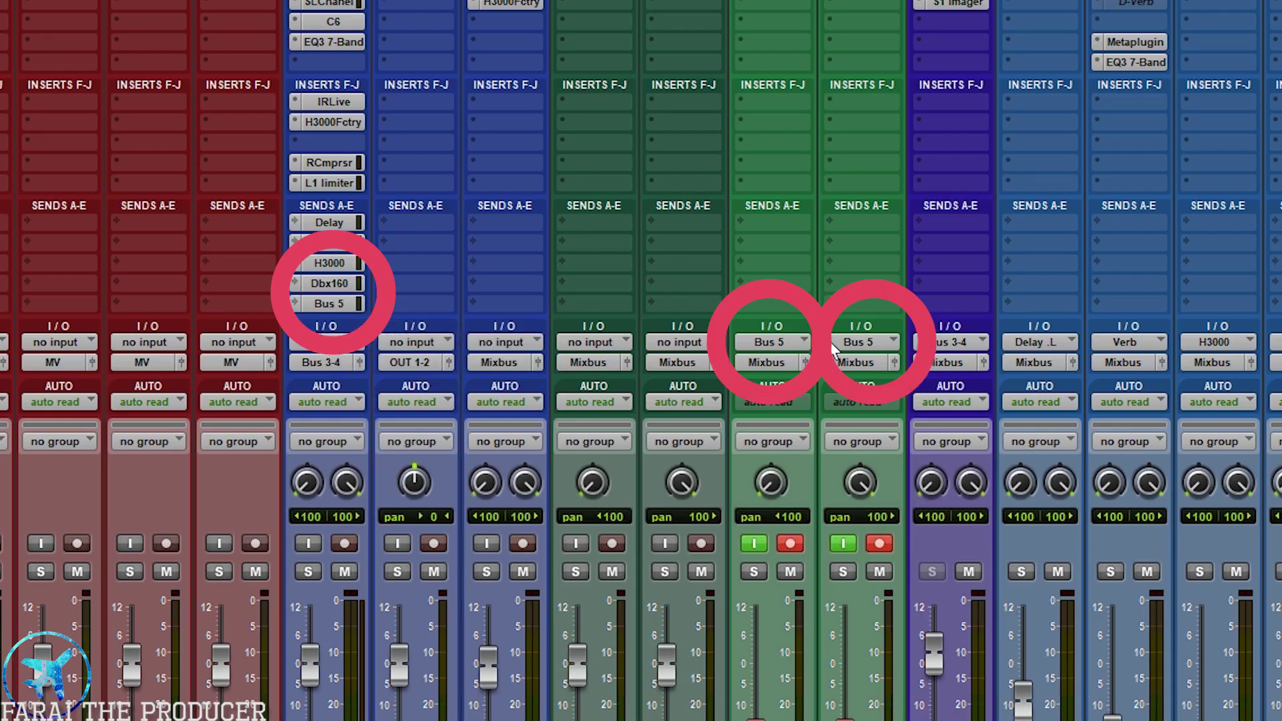
- Select the short Main Vocal M clip at 7|3|000 in the Edit window and record it through Bus 5 onto both Pitched tracks
{"action": "key", "text": "ctrl+equal"}
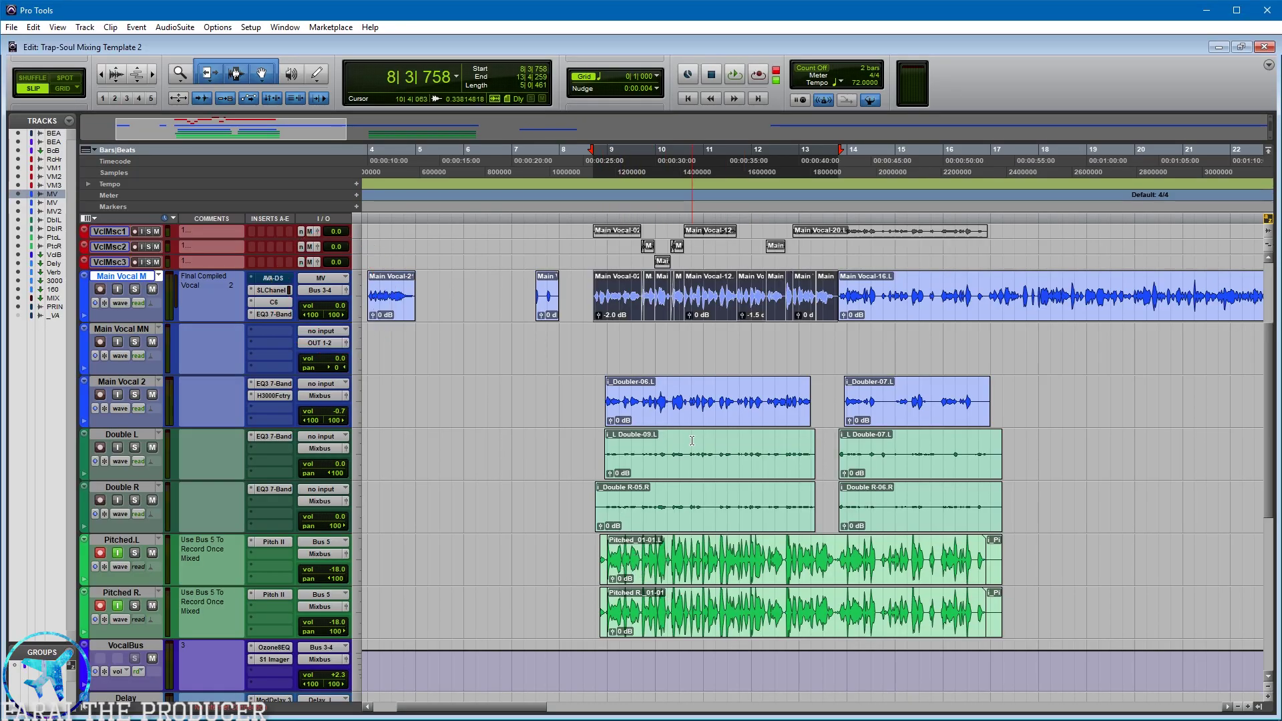
{"action": "left_click", "coordinate": [553, 309]}
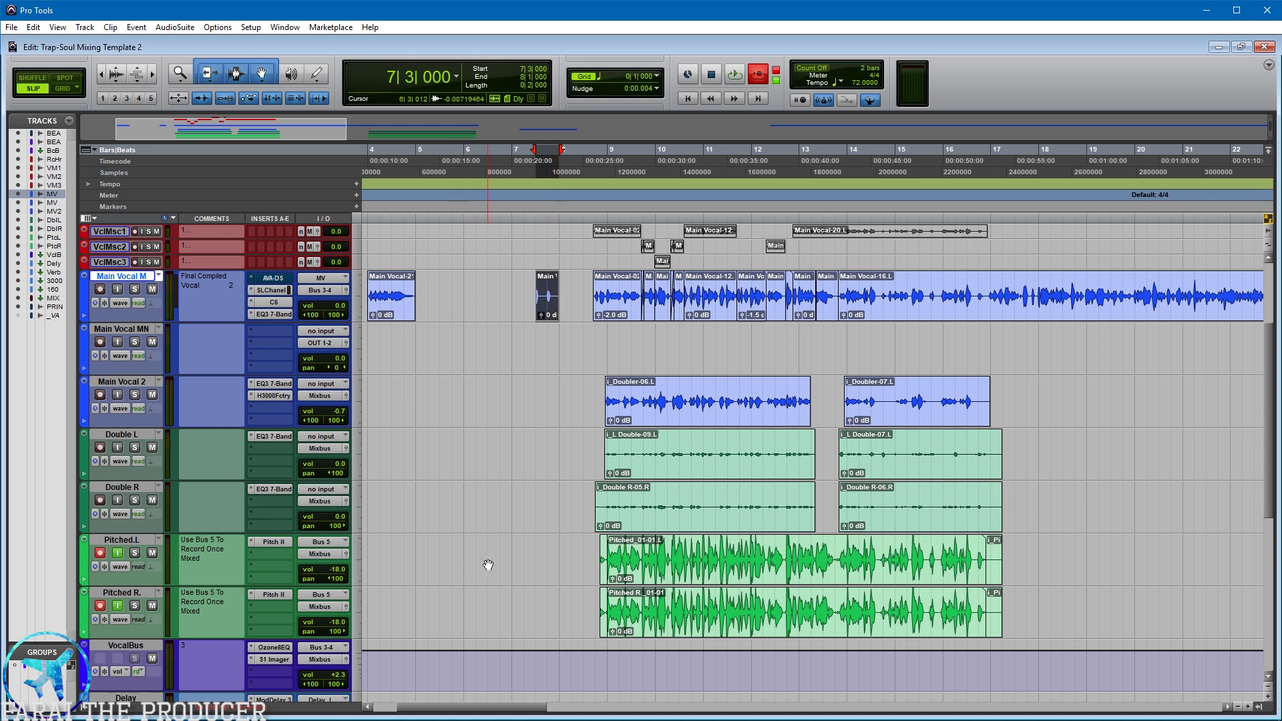
{"action": "key", "text": "space"}
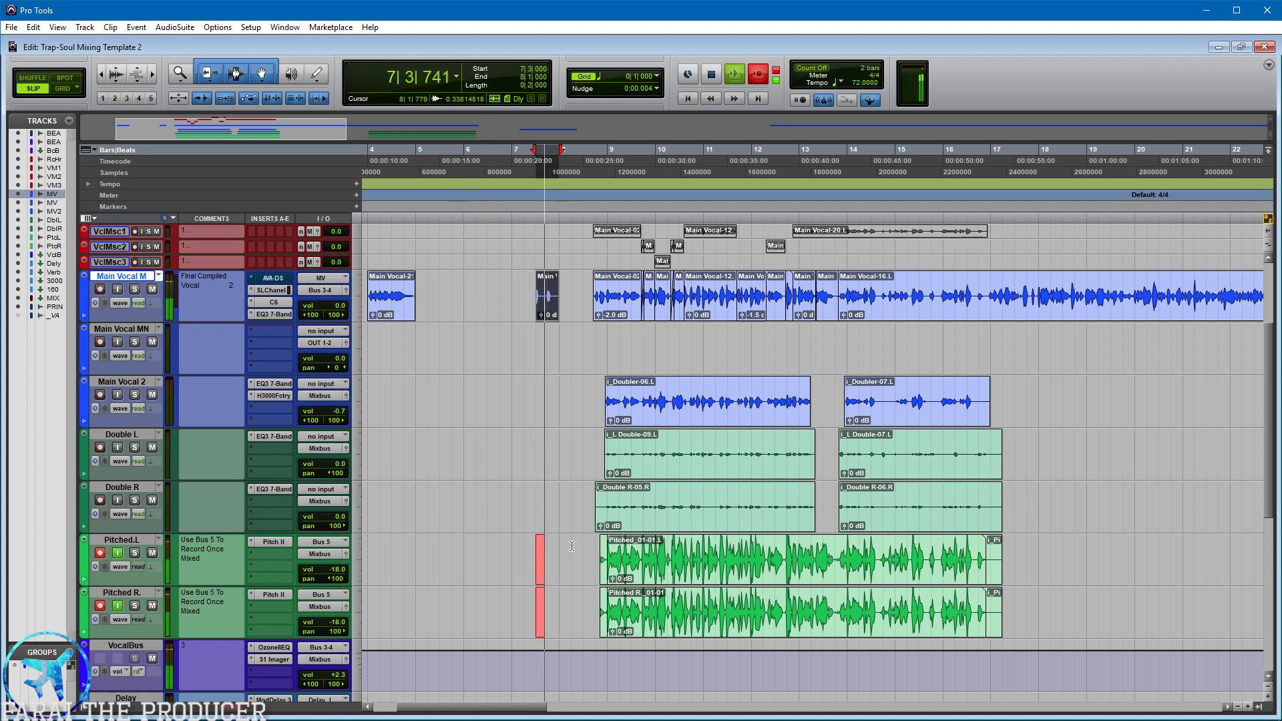
{"action": "key", "text": "space"}
{"action": "right_click", "coordinate": [758, 74]}
{"action": "left_click", "coordinate": [781, 91]}
{"action": "left_click", "coordinate": [551, 514]}
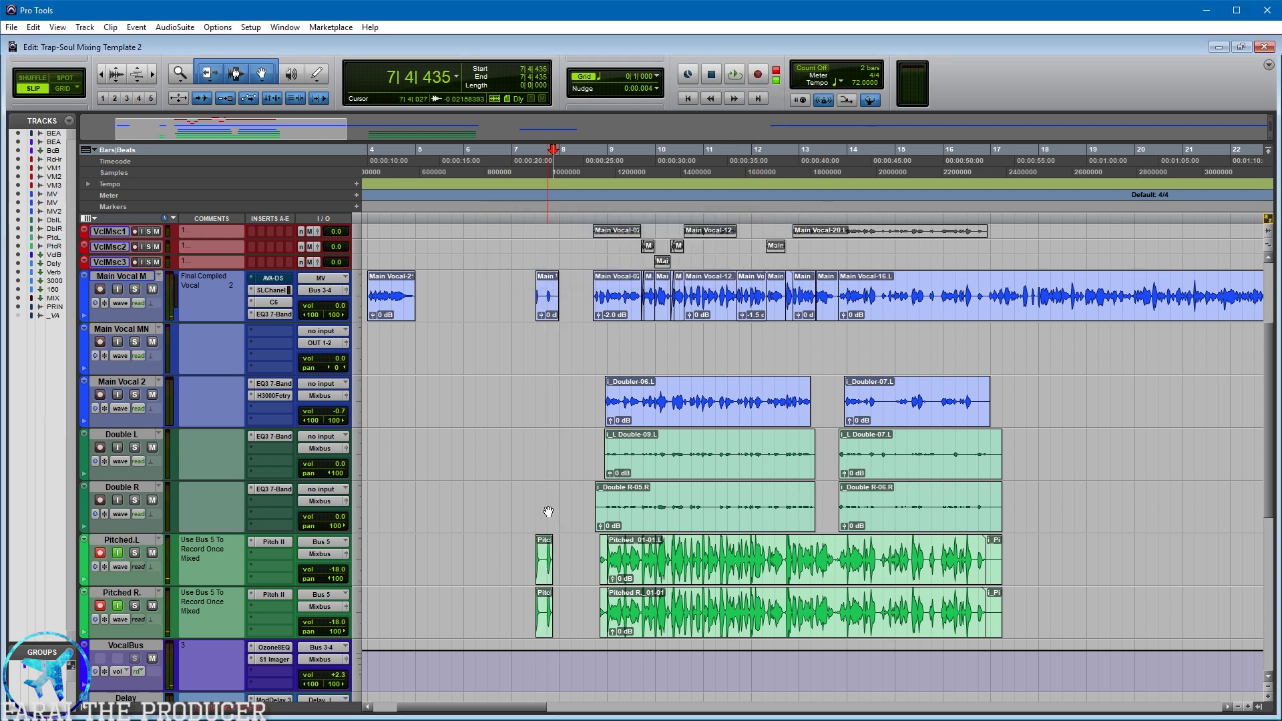
- Turn off record enable and input monitoring on the Pitched.L and Pitched R. tracks
{"action": "key", "text": "ctrl+bracketright"}
{"action": "key", "text": "ctrl+bracketright"}
{"action": "scroll", "coordinate": [780, 538], "scroll_direction": "right", "scroll_amount": 4}
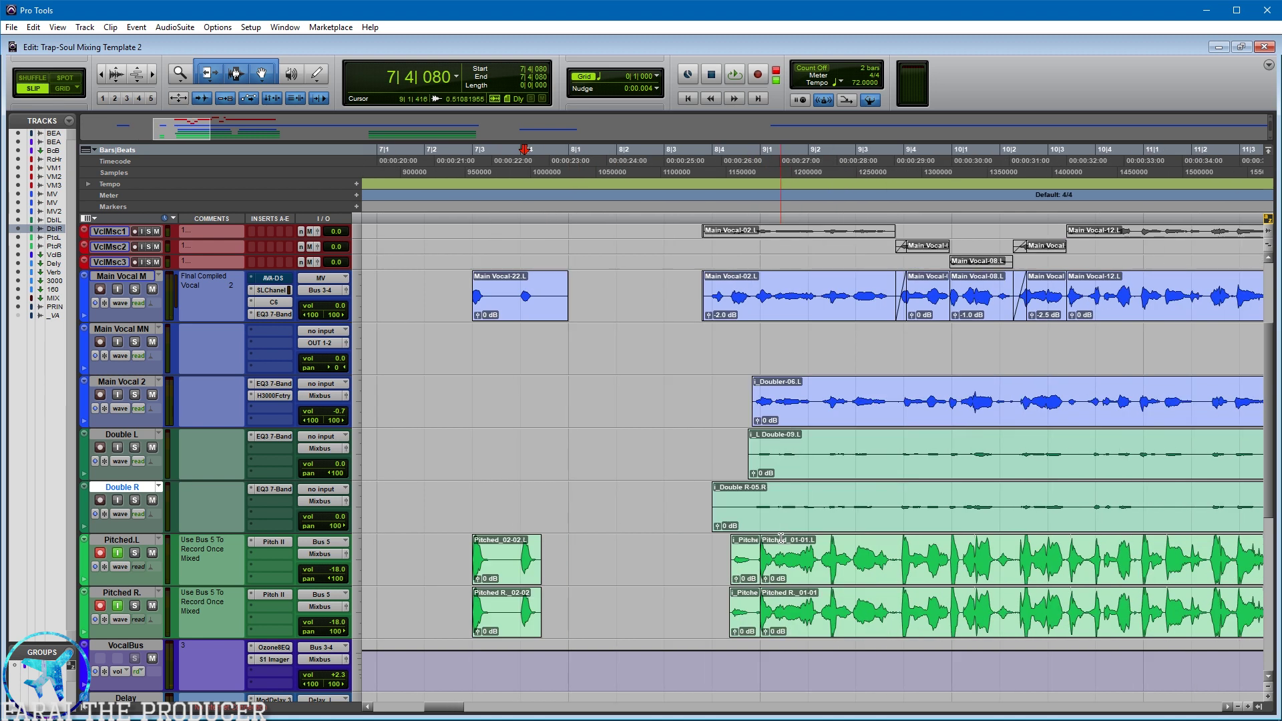
{"action": "left_click", "coordinate": [466, 517]}
{"action": "left_click", "coordinate": [118, 554]}
{"action": "left_click", "coordinate": [100, 553]}
{"action": "left_click", "coordinate": [100, 605]}
{"action": "left_click", "coordinate": [118, 606]}
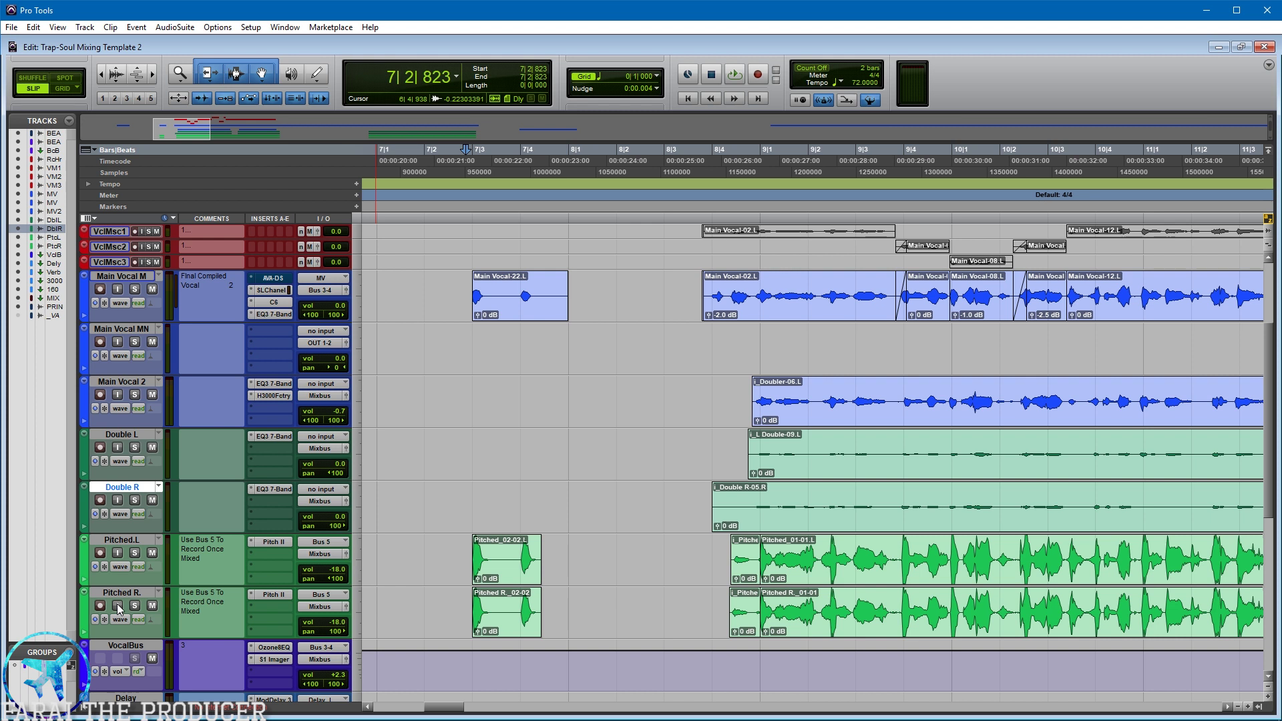
- Examine the Pitch II pitch shift and delay settings on Pitched.L and Pitched R. in the Mix window
{"action": "key", "text": "ctrl+equal"}
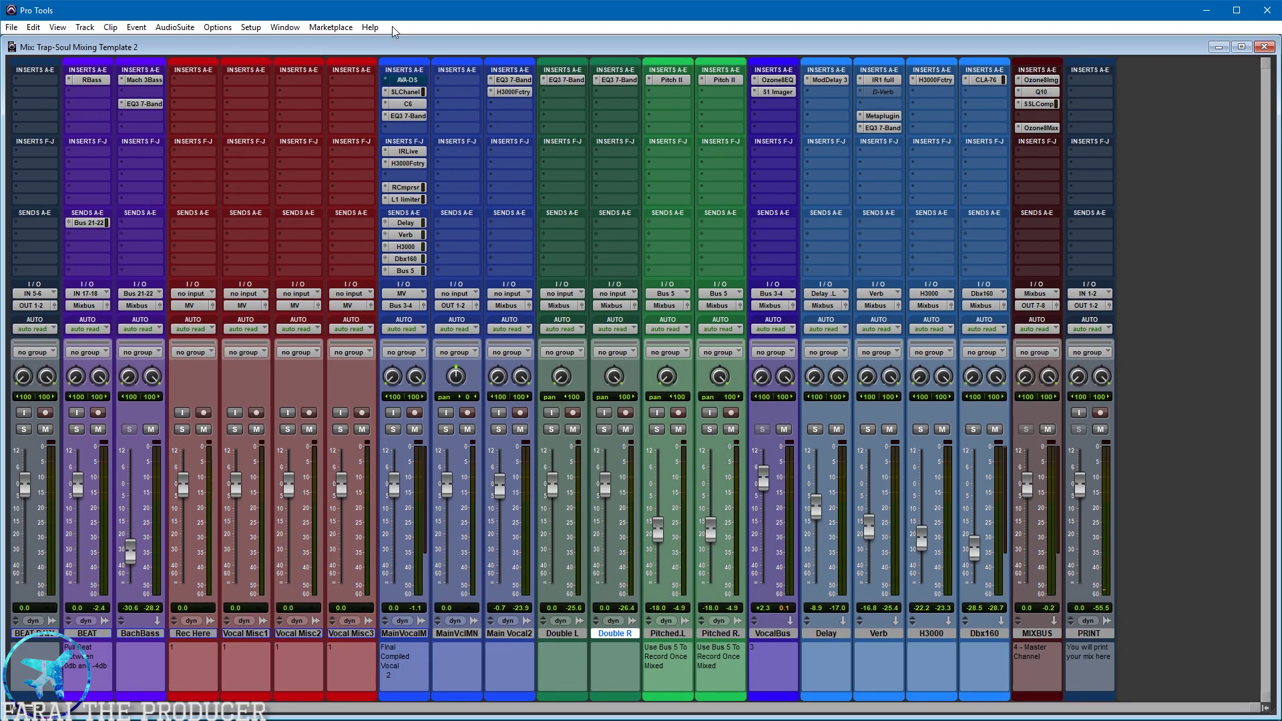
{"action": "left_click", "coordinate": [668, 81]}
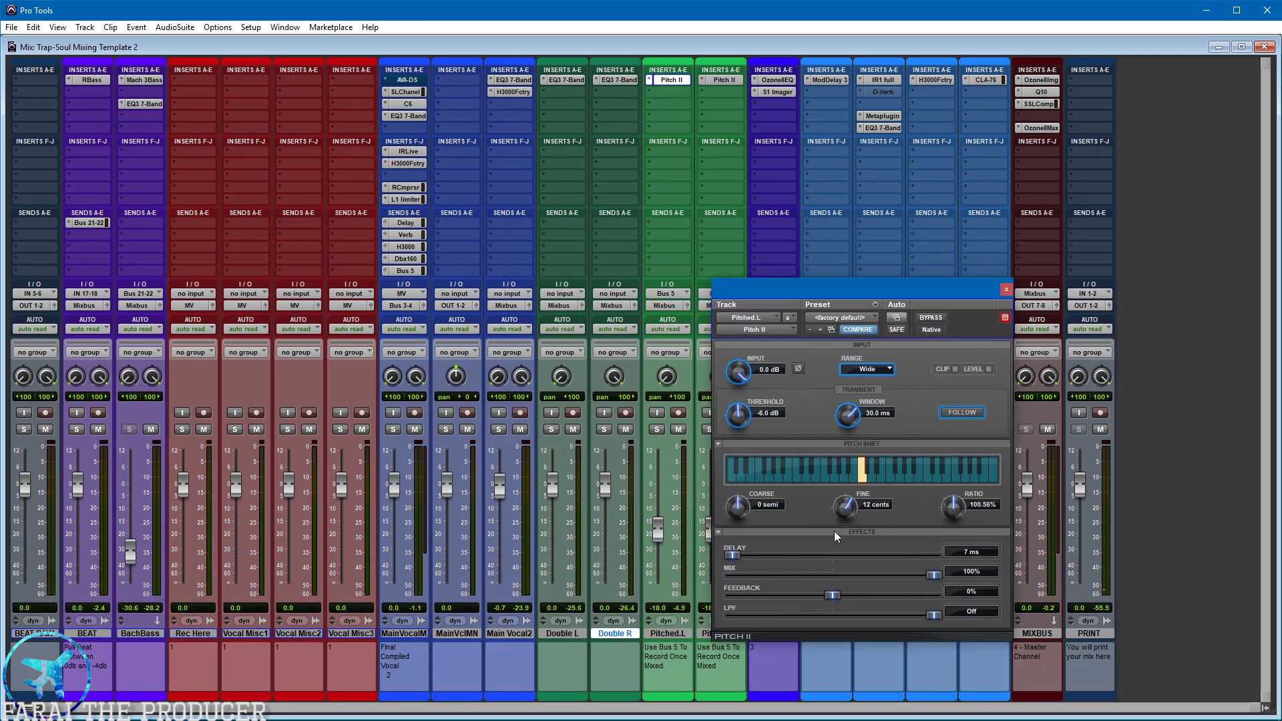
{"action": "left_click", "coordinate": [721, 81]}
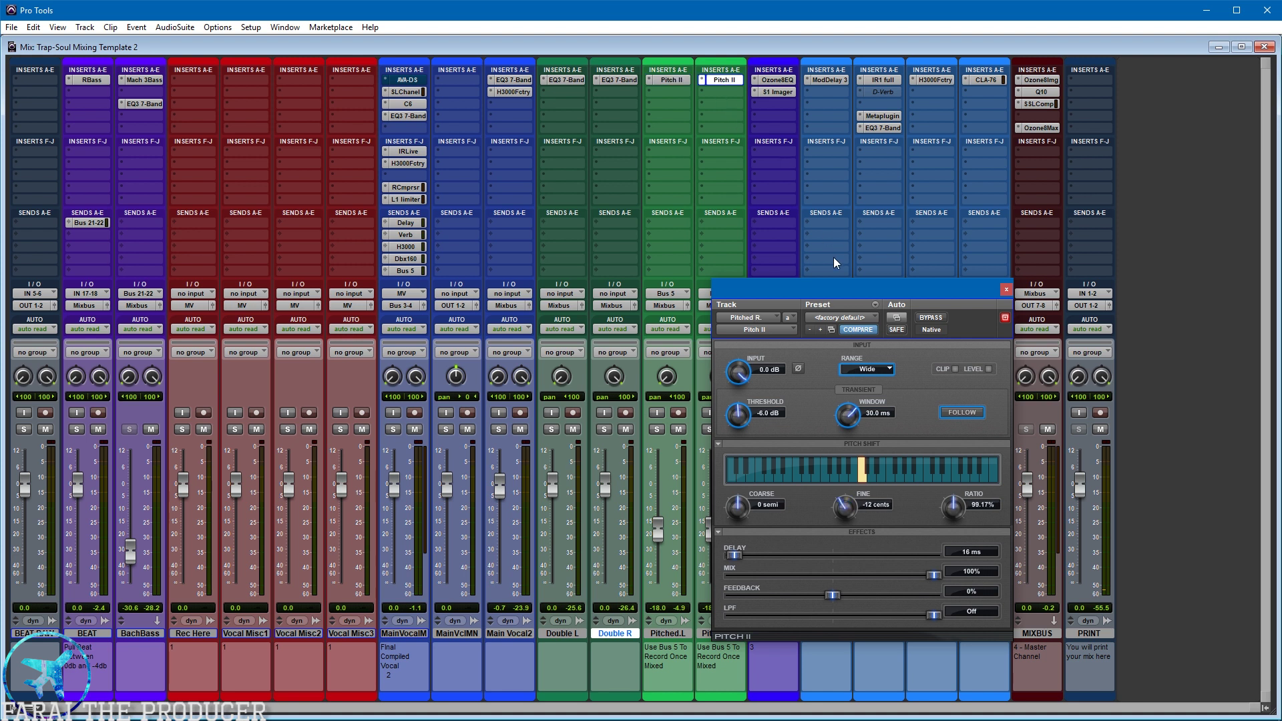
{"action": "left_click", "coordinate": [1006, 291]}
- Solo the Main Vocal M, Pitched.L and Pitched R. tracks
{"action": "left_click", "coordinate": [393, 429]}
{"action": "left_click", "coordinate": [709, 429]}
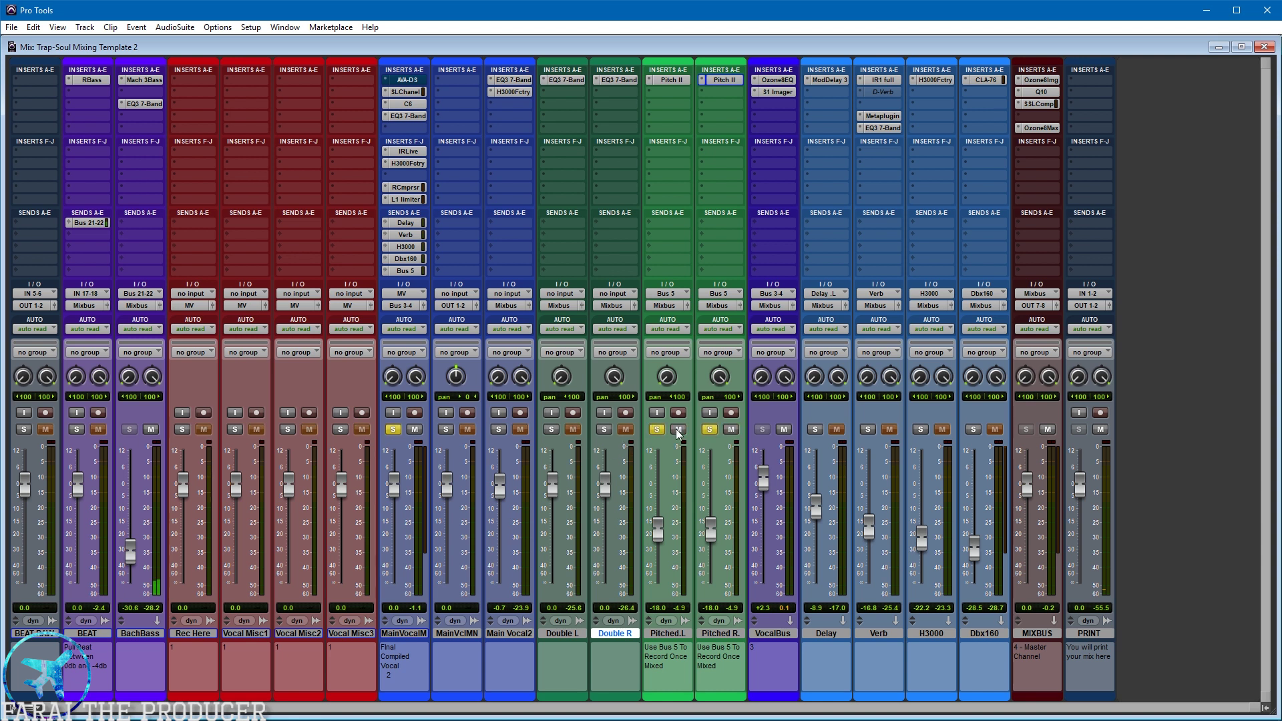
{"action": "key", "text": "alt"}
- Select the beat clip from 9|1|000 to 17|1|000 in the Edit window, play it and return to the Mix window
{"action": "key", "text": "ctrl+equal"}
{"action": "scroll", "coordinate": [725, 397], "scroll_direction": "right", "scroll_amount": 5}
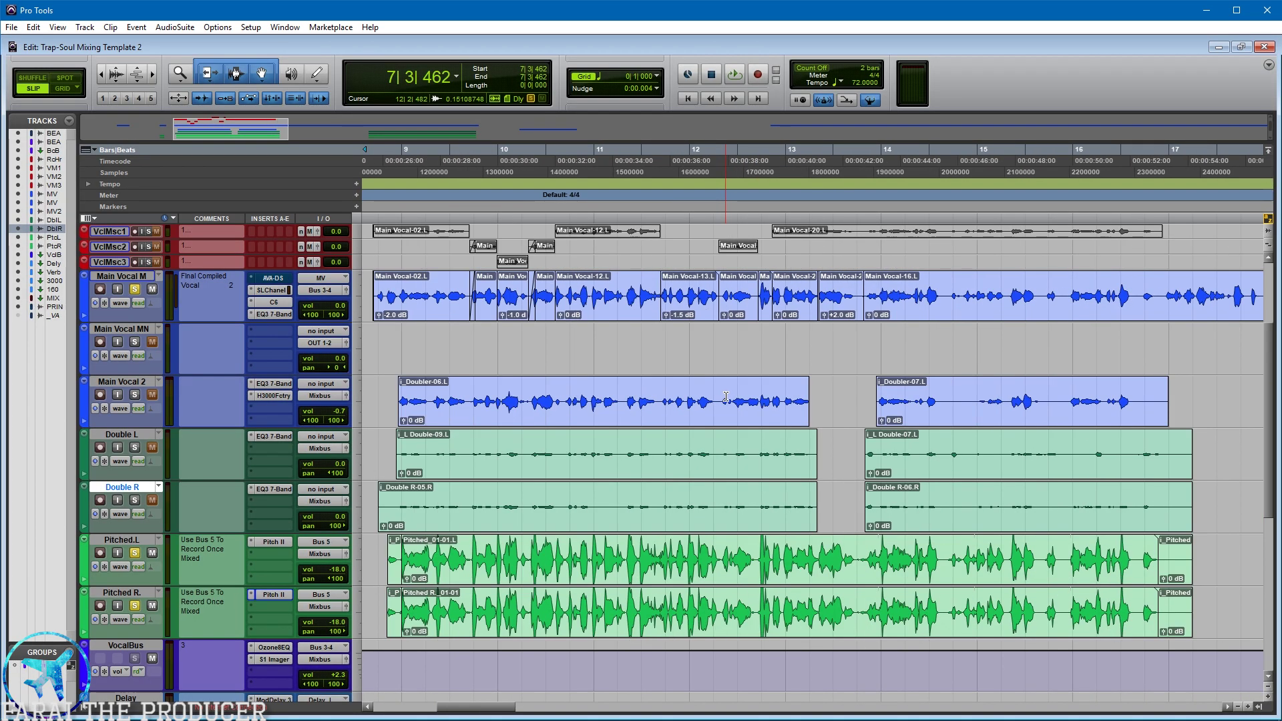
{"action": "key", "text": "ctrl+bracketleft"}
{"action": "scroll", "coordinate": [717, 387], "scroll_direction": "up", "scroll_amount": 3}
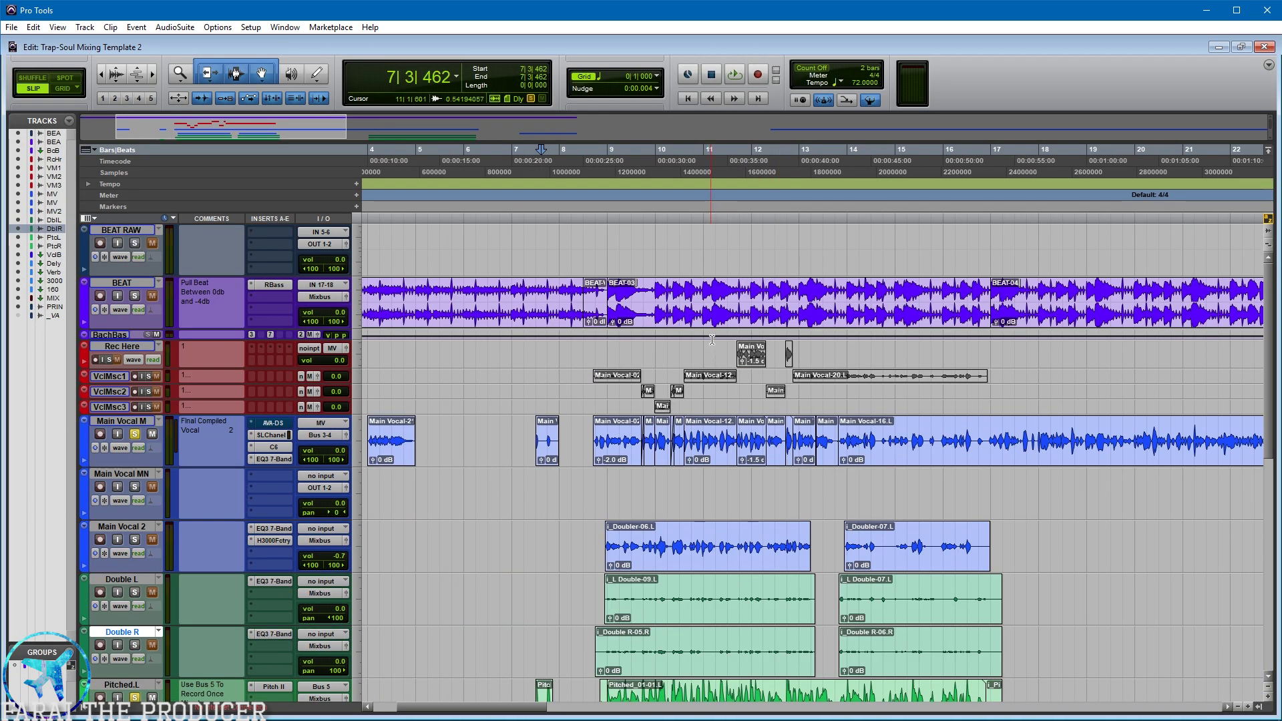
{"action": "double_click", "coordinate": [723, 326]}
{"action": "scroll", "coordinate": [718, 327], "scroll_direction": "down", "scroll_amount": 3}
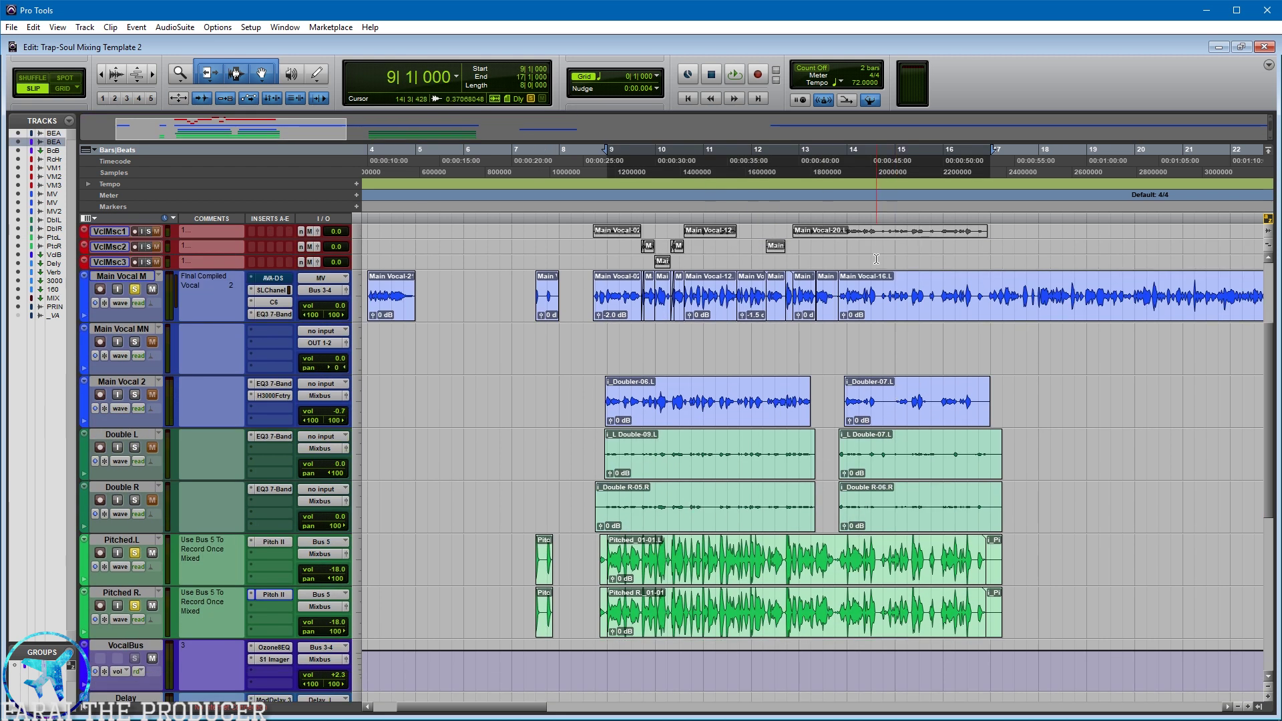
{"action": "key", "text": "space"}
{"action": "key", "text": "ctrl+equal"}
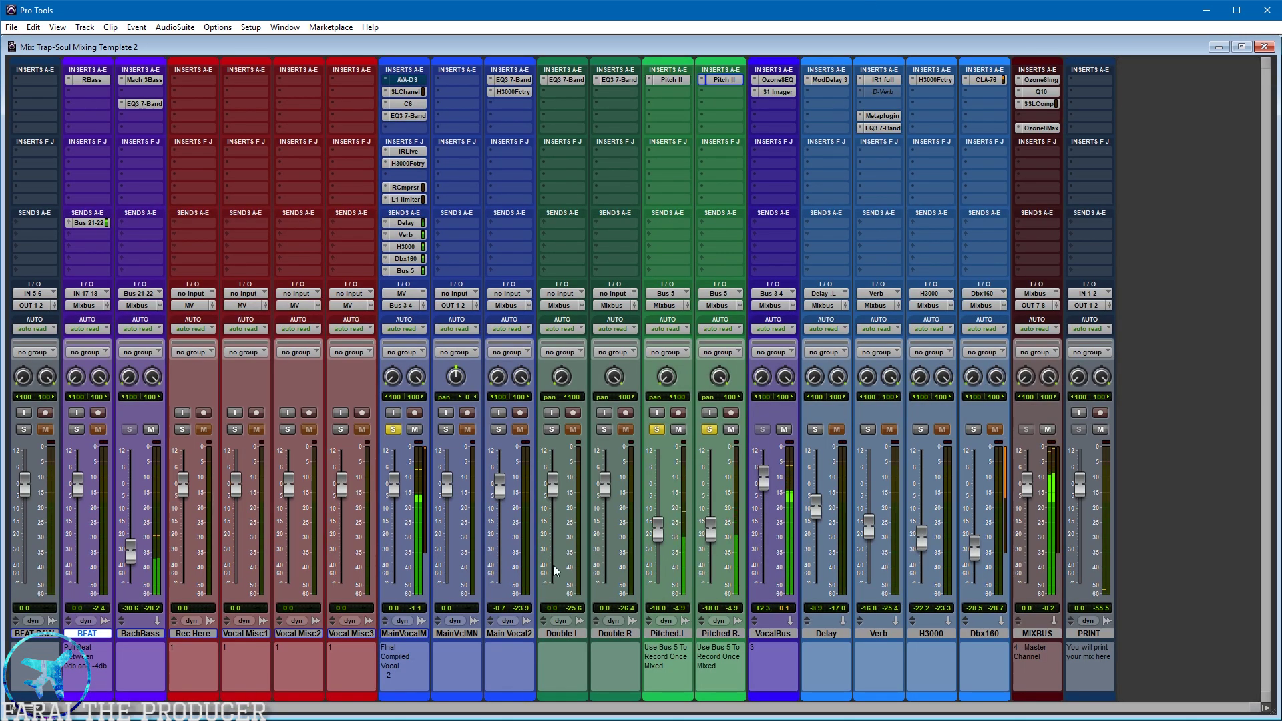
- Compare the vocal with and without the pitched layers by toggling the Pitched.L and Pitched R. mutes during playback
{"action": "left_click", "coordinate": [678, 429]}
{"action": "left_click", "coordinate": [731, 430]}
{"action": "left_click", "coordinate": [731, 429]}
{"action": "left_click", "coordinate": [678, 430]}
{"action": "left_click", "coordinate": [676, 430]}
{"action": "left_click", "coordinate": [676, 431]}
{"action": "mouse_move", "coordinate": [657, 531]}
{"action": "left_mouse_down"}
{"action": "mouse_move", "coordinate": [657, 479]}
{"action": "mouse_move", "coordinate": [650, 538]}
{"action": "left_mouse_up"}
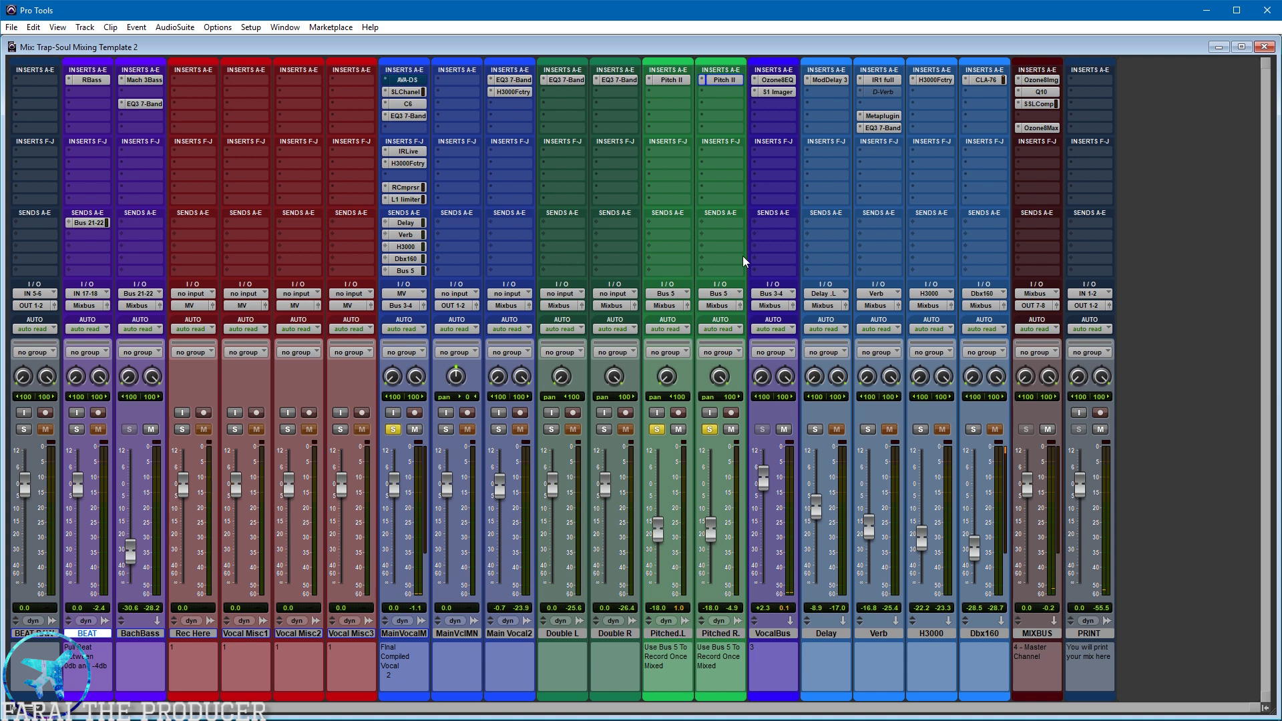
- Examine the H3000 Factory plug-in on the H3000 track and compare it with Pitch II on Pitched.L
{"action": "left_click", "coordinate": [935, 80]}
{"action": "left_click_drag", "start_coordinate": [795, 285], "coordinate": [570, 206]}
{"action": "left_click_drag", "start_coordinate": [716, 206], "coordinate": [682, 207]}
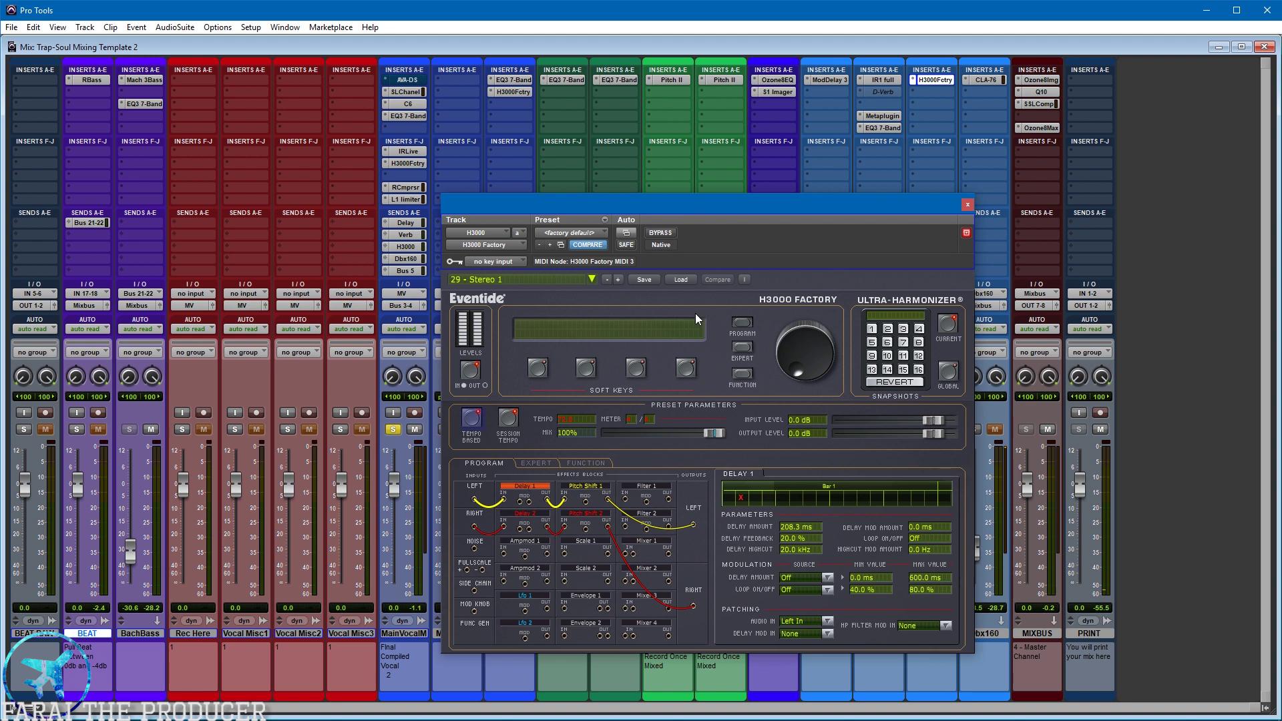
{"action": "left_click_drag", "start_coordinate": [508, 209], "coordinate": [862, 223]}
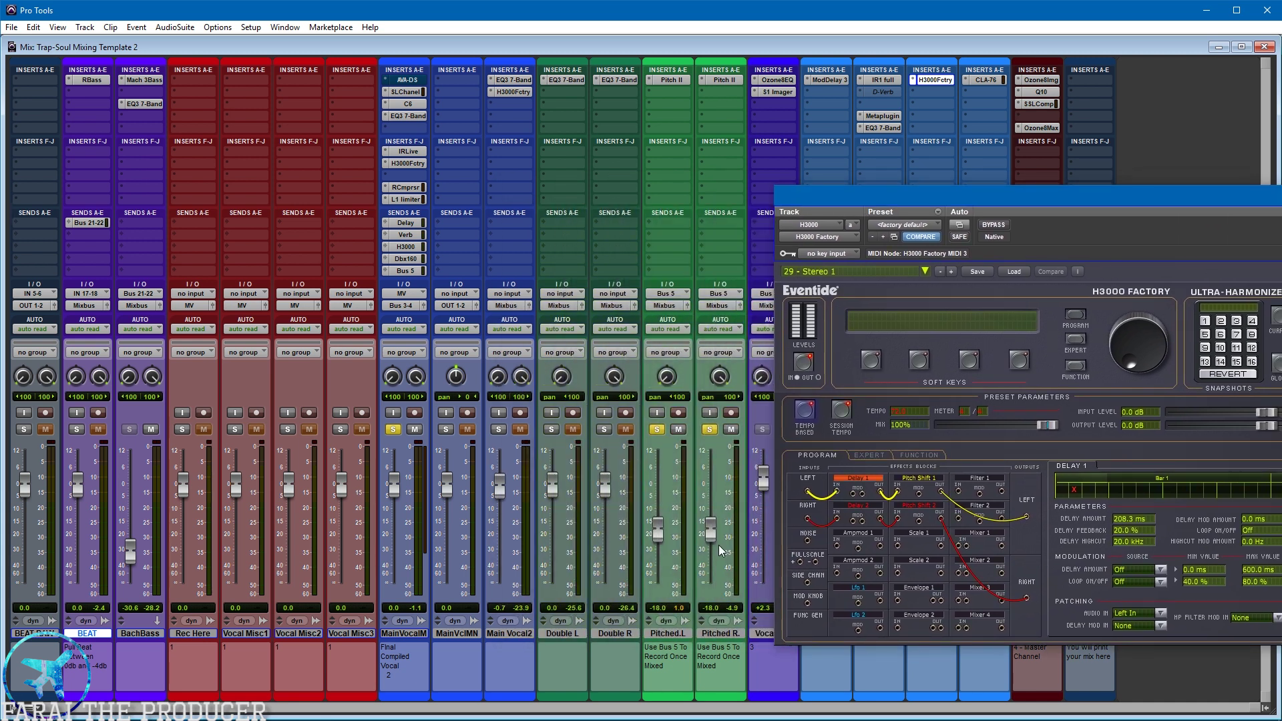
{"action": "left_click", "coordinate": [667, 80]}
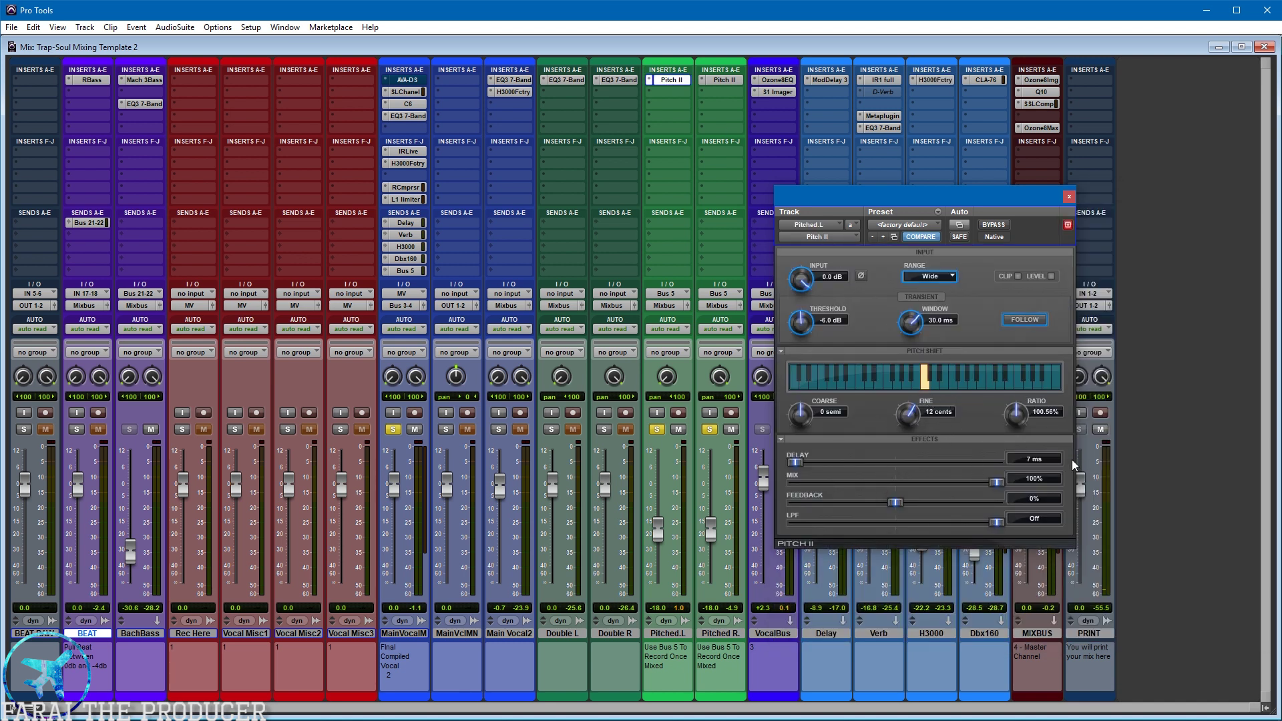
{"action": "left_click", "coordinate": [1068, 197]}
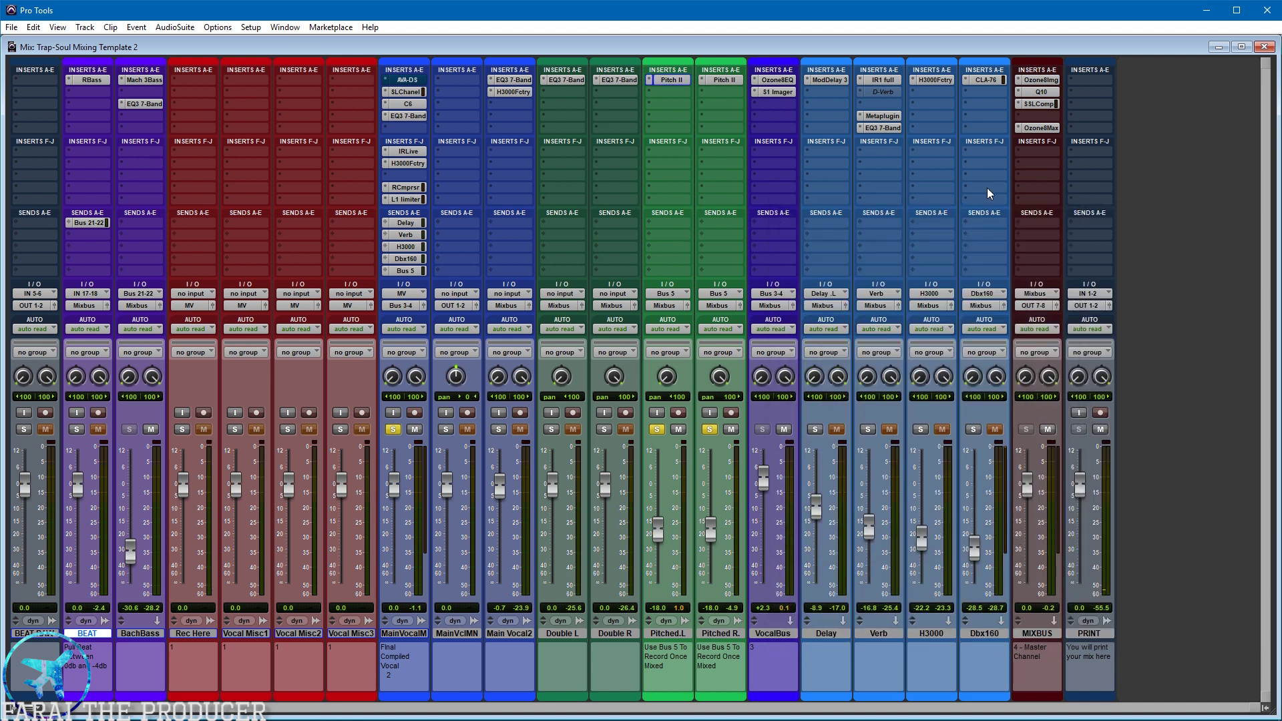
- Examine the H3000 Factory settings on the Main Vocal M track and close the plug-in
{"action": "left_click", "coordinate": [416, 163]}
{"action": "left_click_drag", "start_coordinate": [988, 200], "coordinate": [758, 203]}
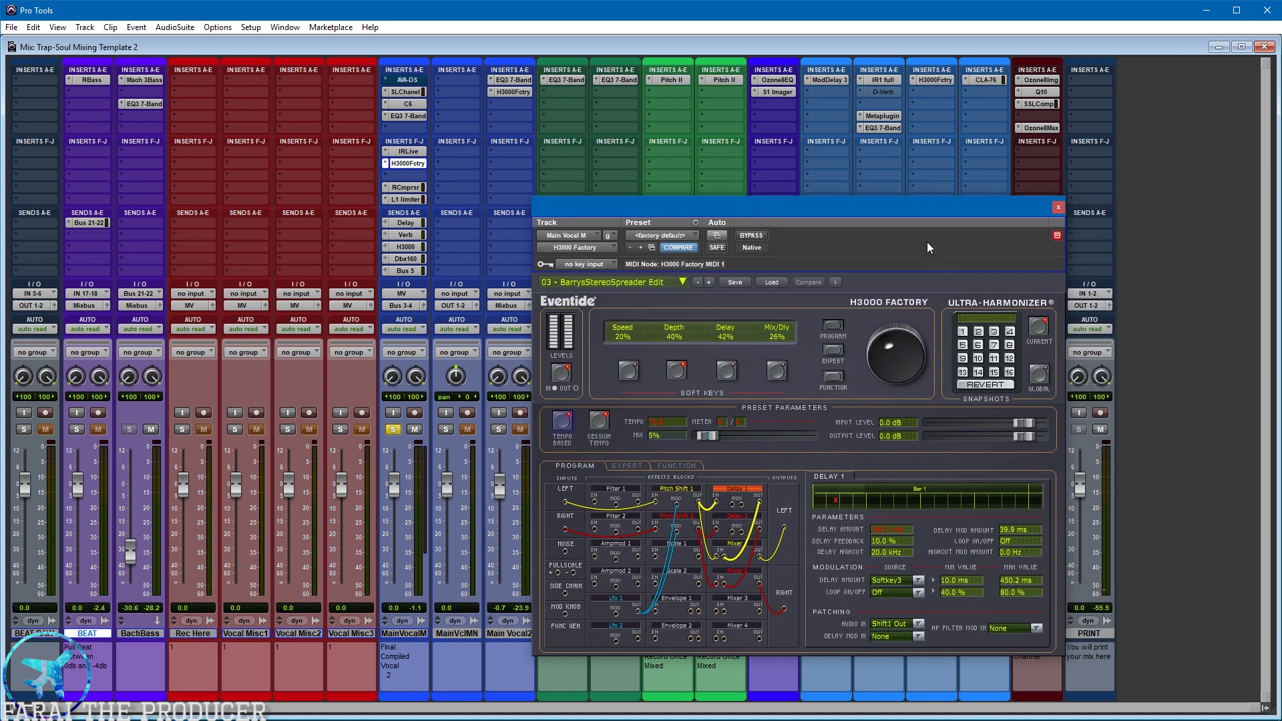
{"action": "left_click", "coordinate": [1059, 207]}
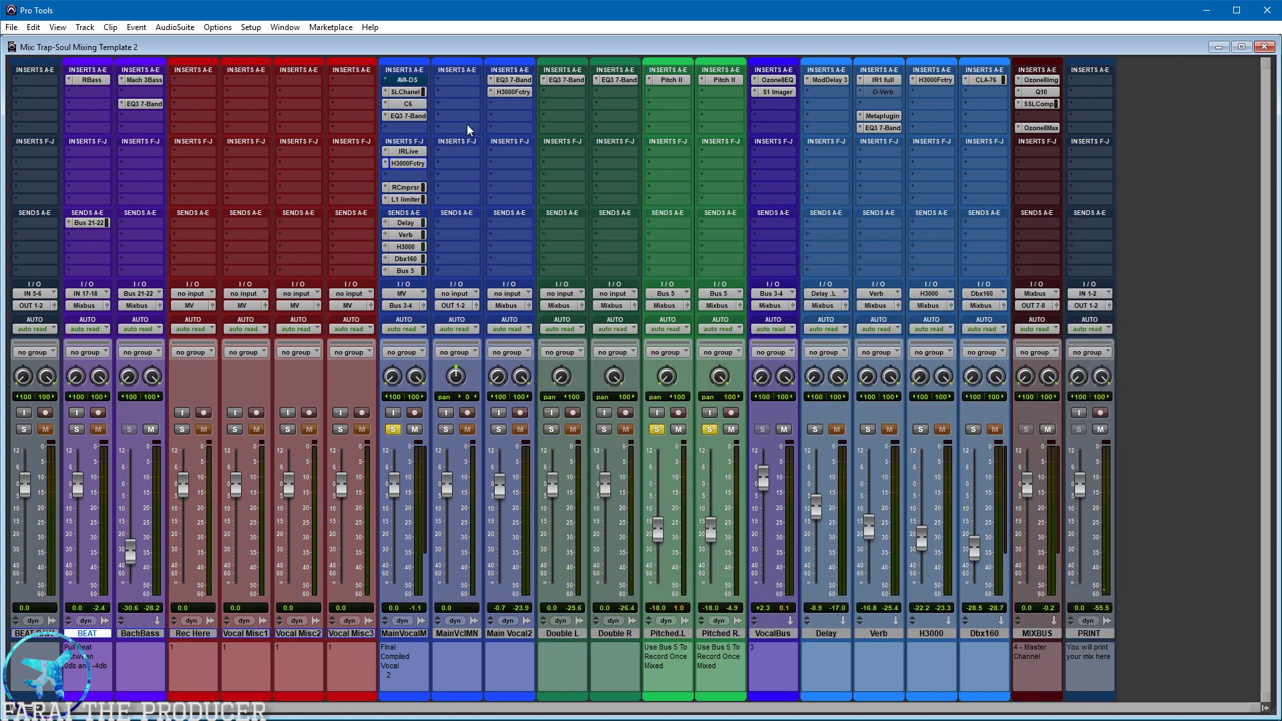
- Open the SSLChannel plug-in on Main Vocal M and examine its filter, EQ and dynamics settings
{"action": "left_click", "coordinate": [417, 94]}
{"action": "left_click_drag", "start_coordinate": [738, 215], "coordinate": [768, 122]}
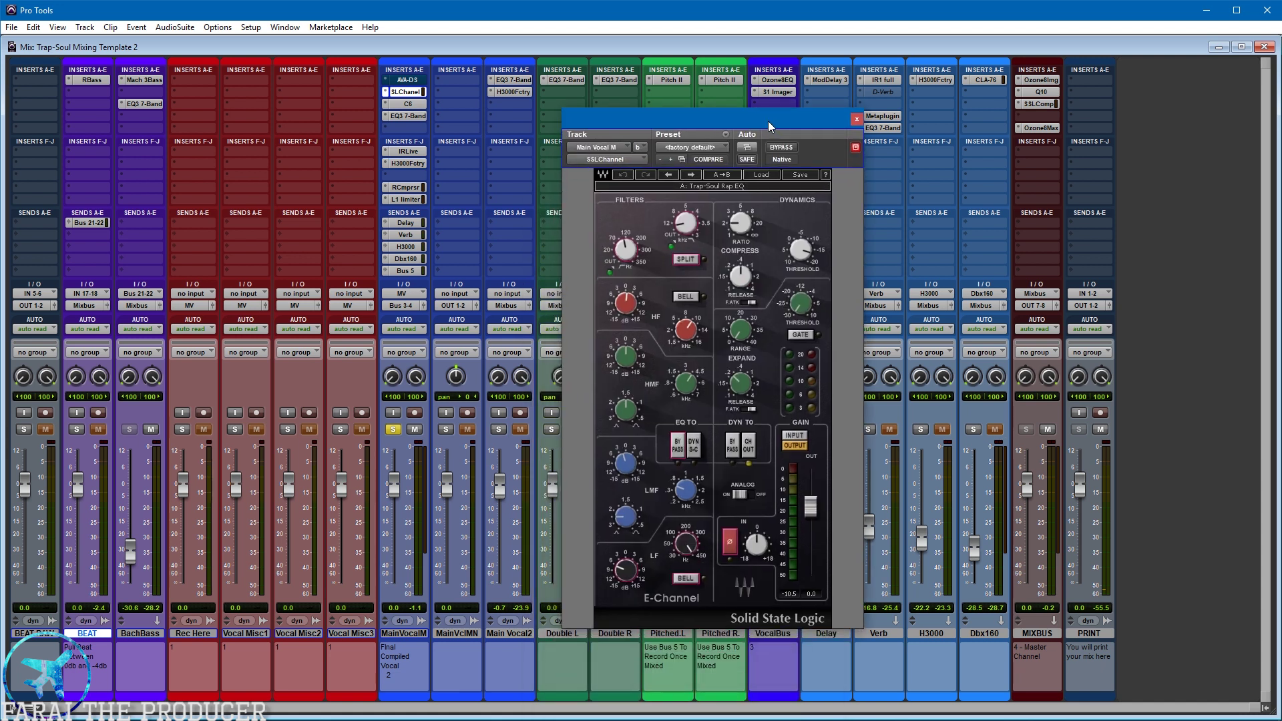
{"action": "left_click_drag", "start_coordinate": [790, 114], "coordinate": [794, 150]}
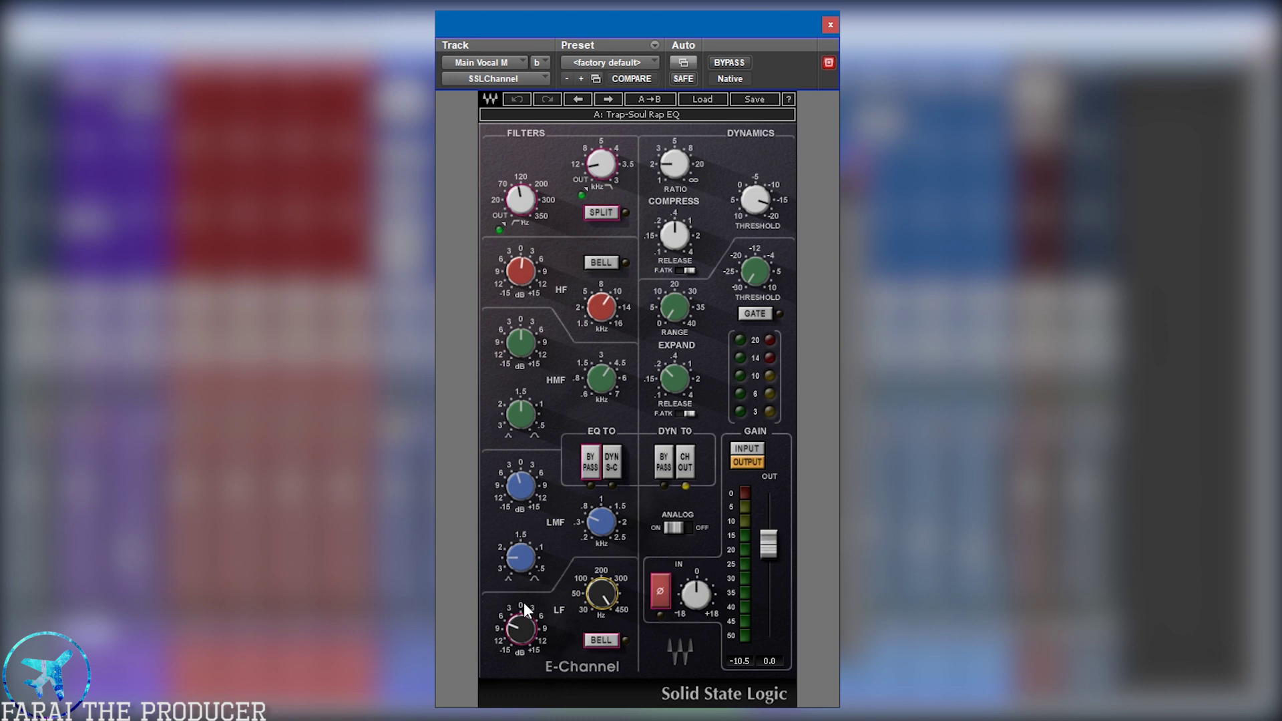
- Examine the SSLChannel's LF, LMF and HMF settings on Main Vocal M, briefly trying a boost on the HMF gain
{"action": "left_click", "coordinate": [605, 597]}
{"action": "left_click", "coordinate": [520, 627]}
{"action": "left_click", "coordinate": [523, 485]}
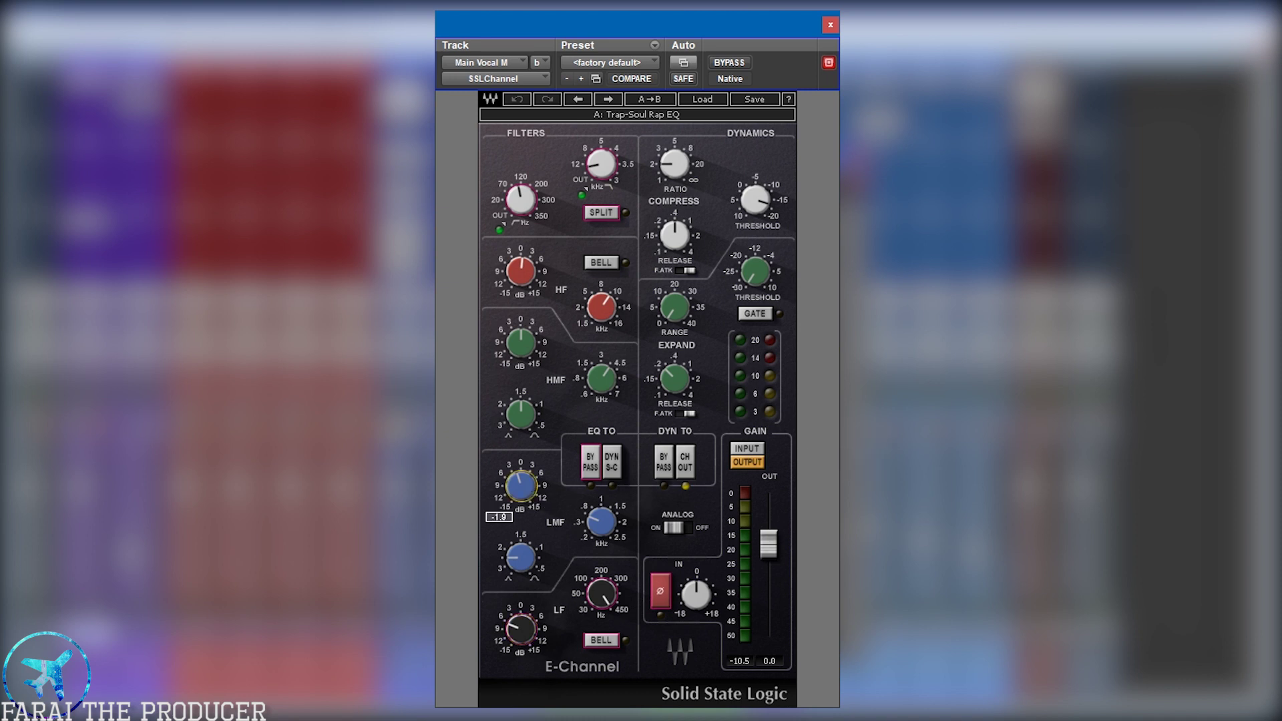
{"action": "left_click", "coordinate": [520, 342]}
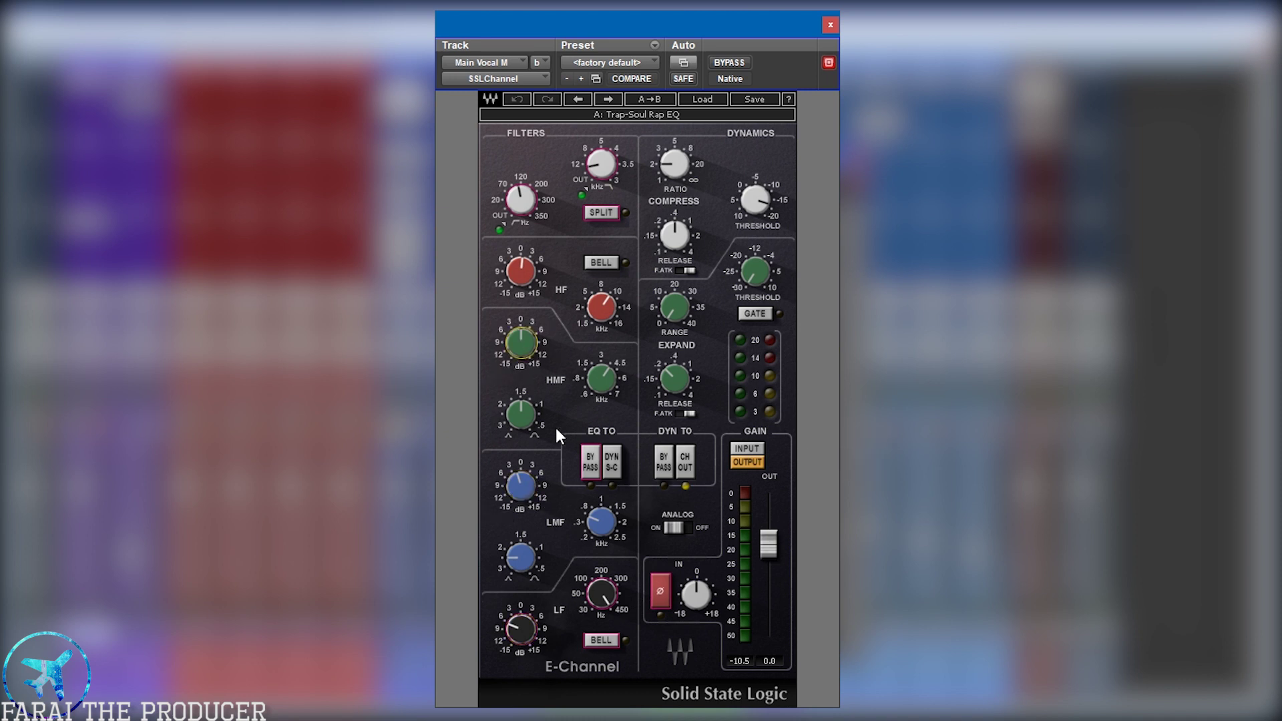
{"action": "left_click_drag", "start_coordinate": [534, 346], "coordinate": [534, 337]}
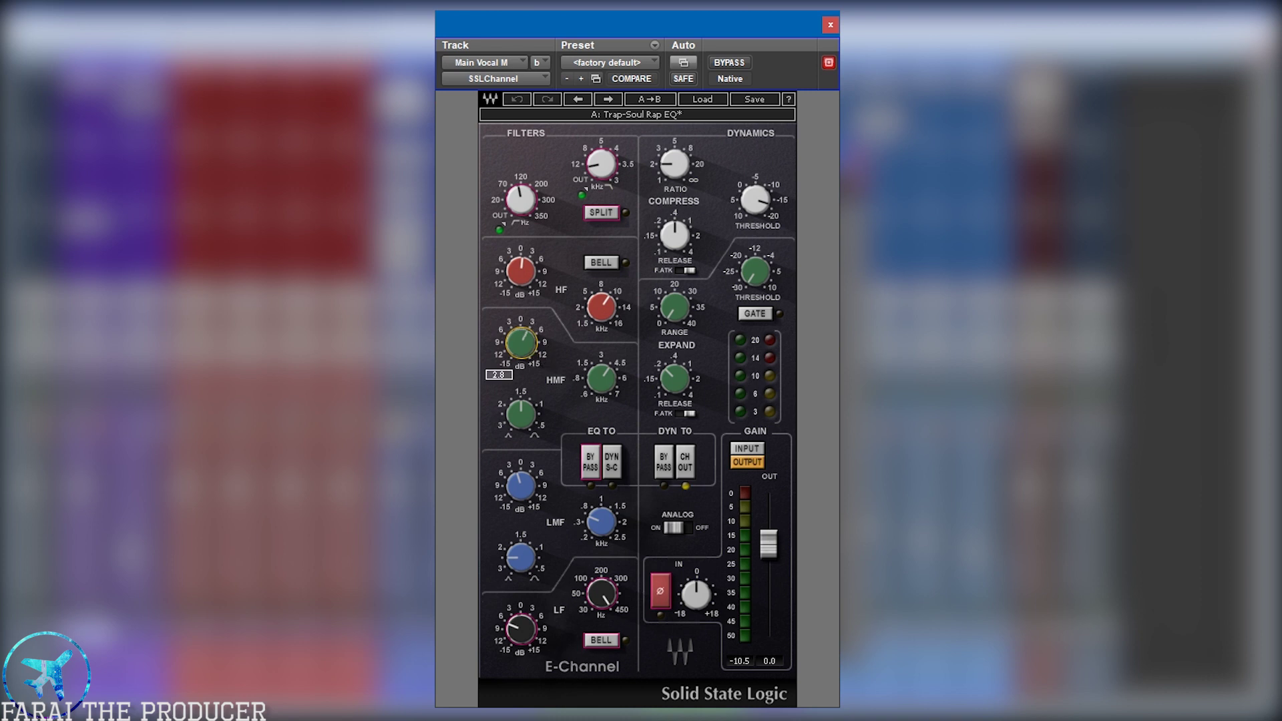
{"action": "left_click", "coordinate": [600, 378]}
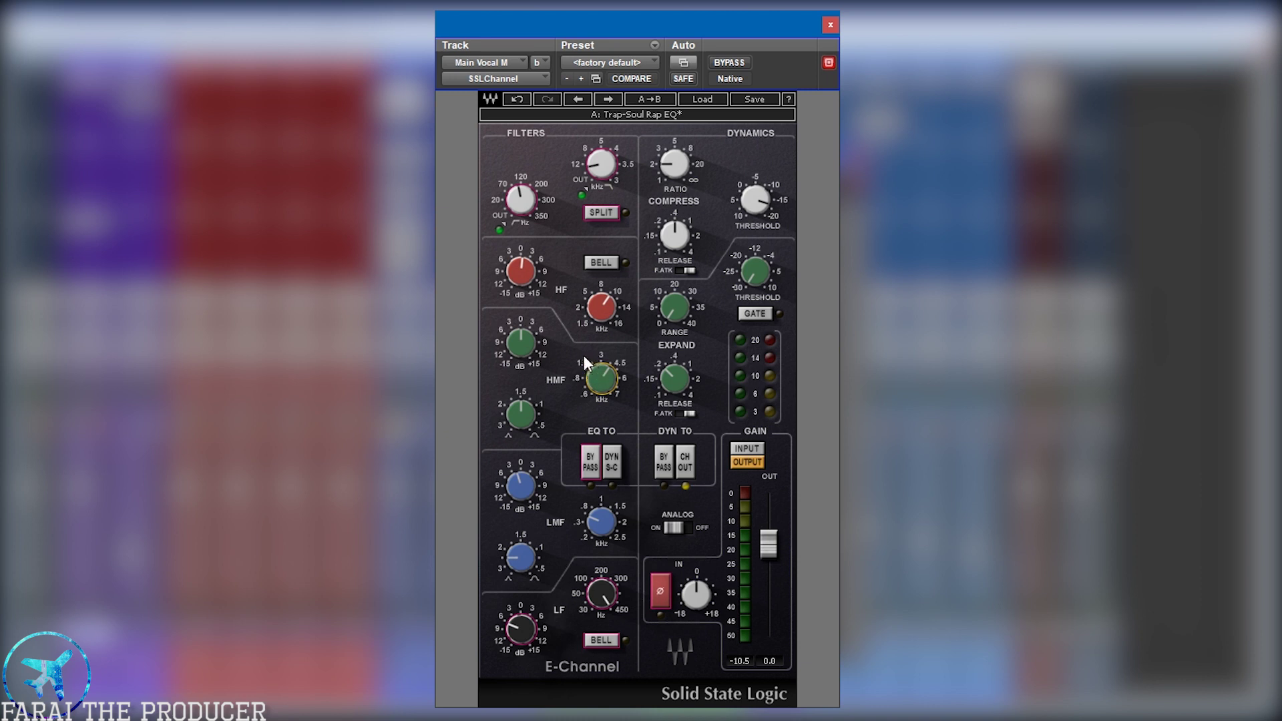
- Examine the SSLChannel's HF gain and its high-pass and low-pass filters, and close the plug-in
{"action": "left_click", "coordinate": [522, 272]}
{"action": "left_click", "coordinate": [529, 201]}
{"action": "left_click", "coordinate": [600, 163]}
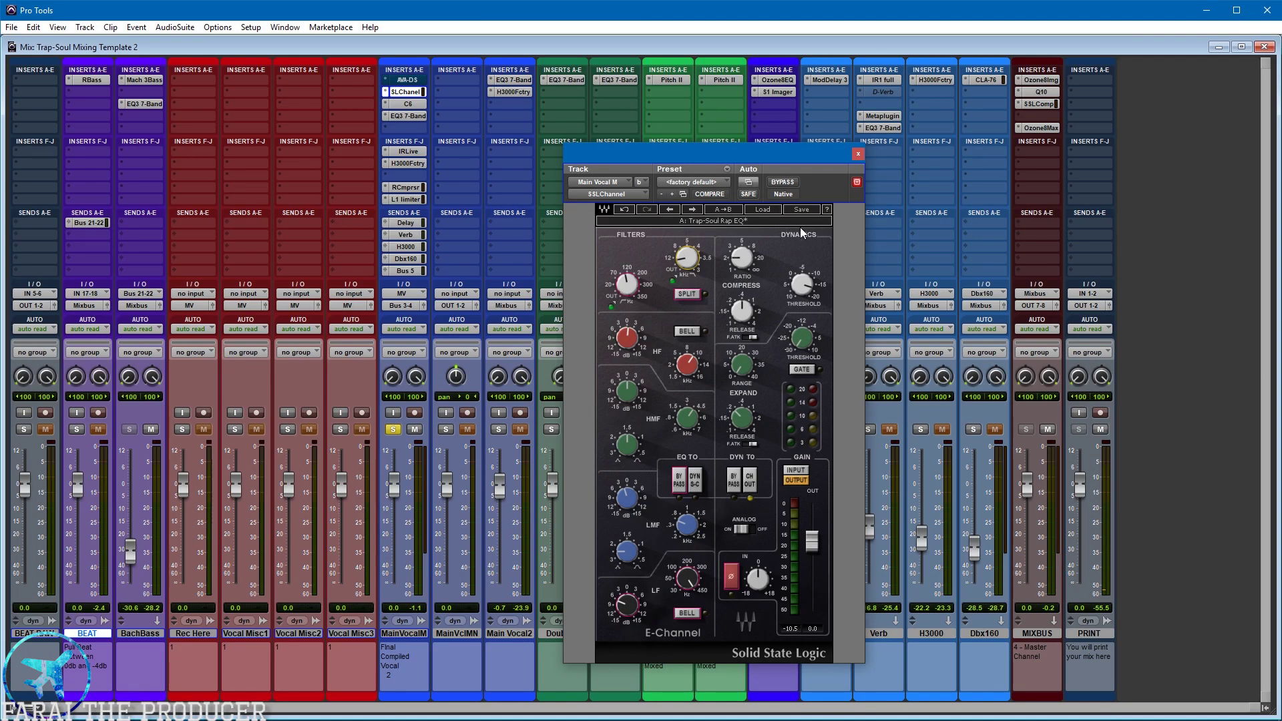
{"action": "left_click", "coordinate": [858, 154]}
- Open the C6 plug-in on Main Vocal M and play the BEAT-03 section in the Edit window
{"action": "left_click", "coordinate": [415, 105]}
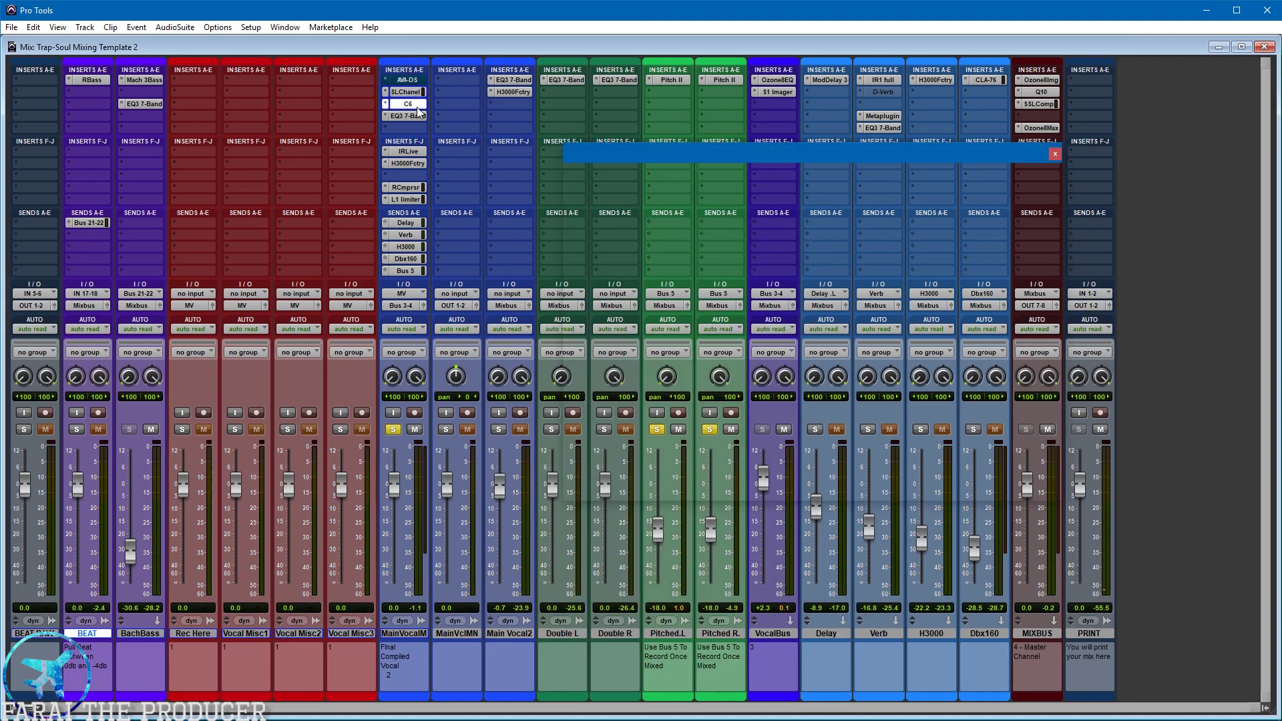
{"action": "left_click_drag", "start_coordinate": [705, 159], "coordinate": [593, 384]}
{"action": "key", "text": "ctrl+equal"}
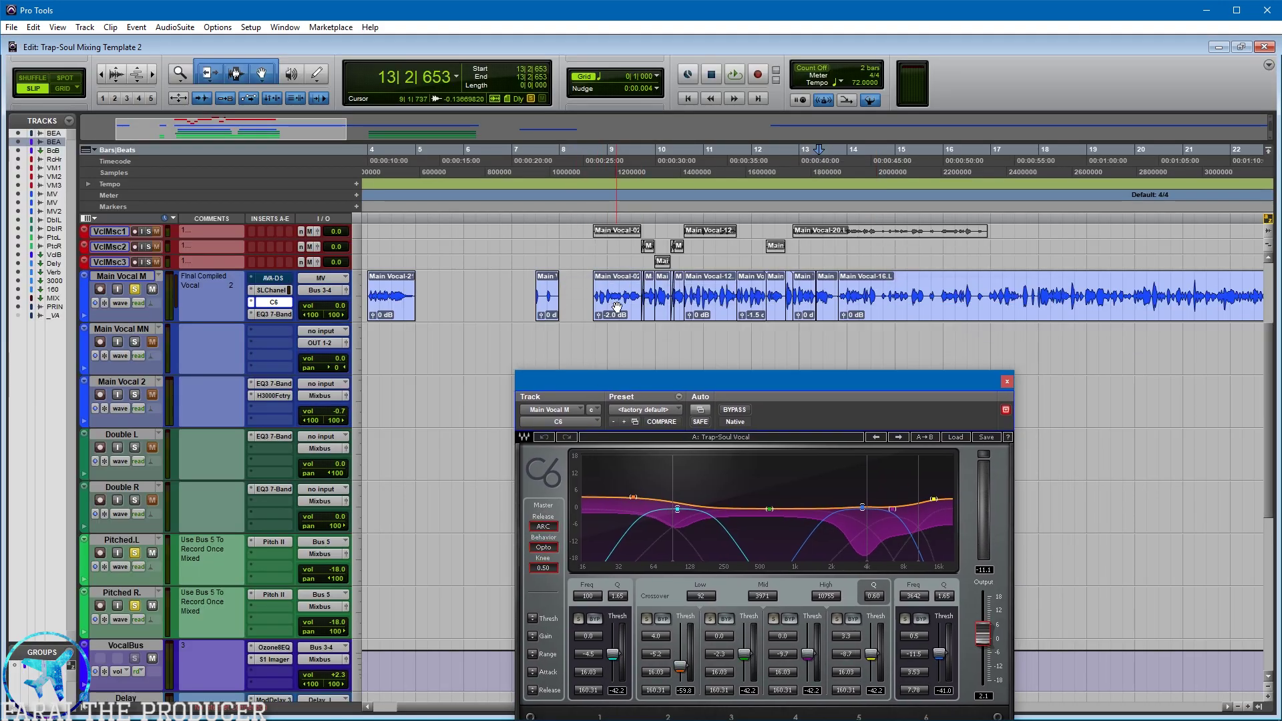
{"action": "left_click", "coordinate": [608, 305]}
{"action": "scroll", "coordinate": [868, 315], "scroll_direction": "up", "scroll_amount": 3}
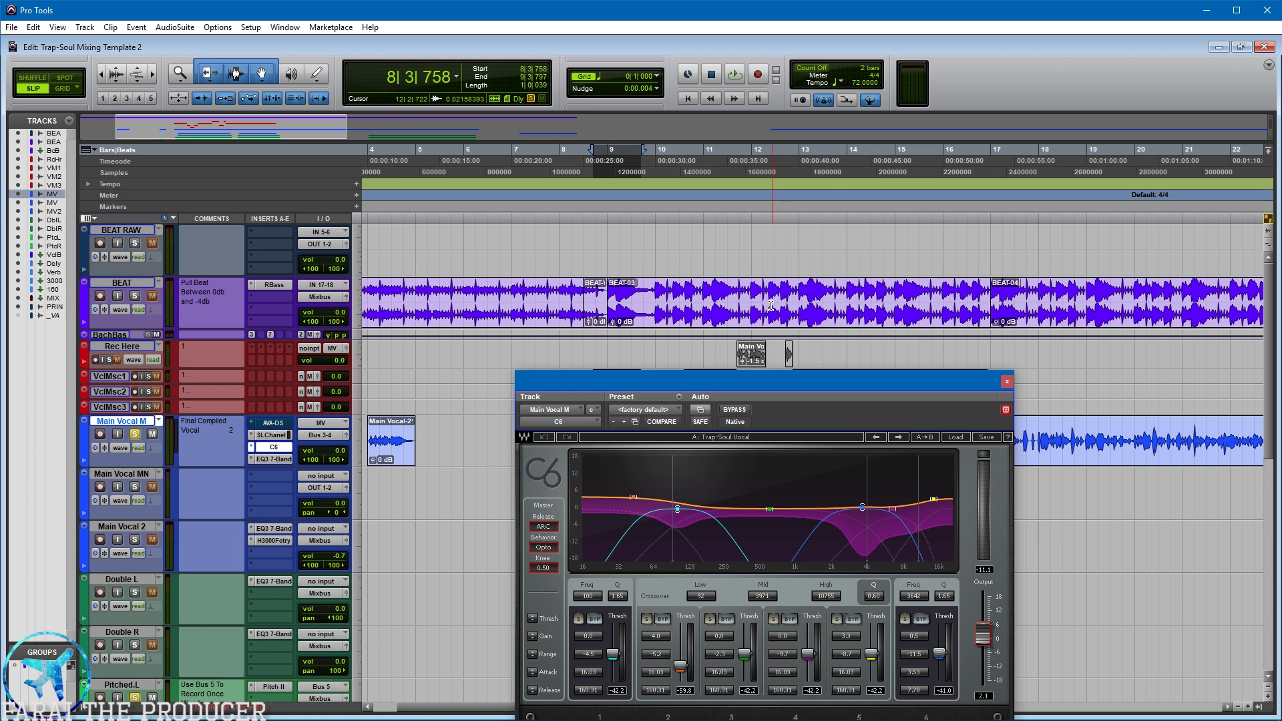
{"action": "left_click", "coordinate": [868, 315]}
{"action": "key", "text": "space"}
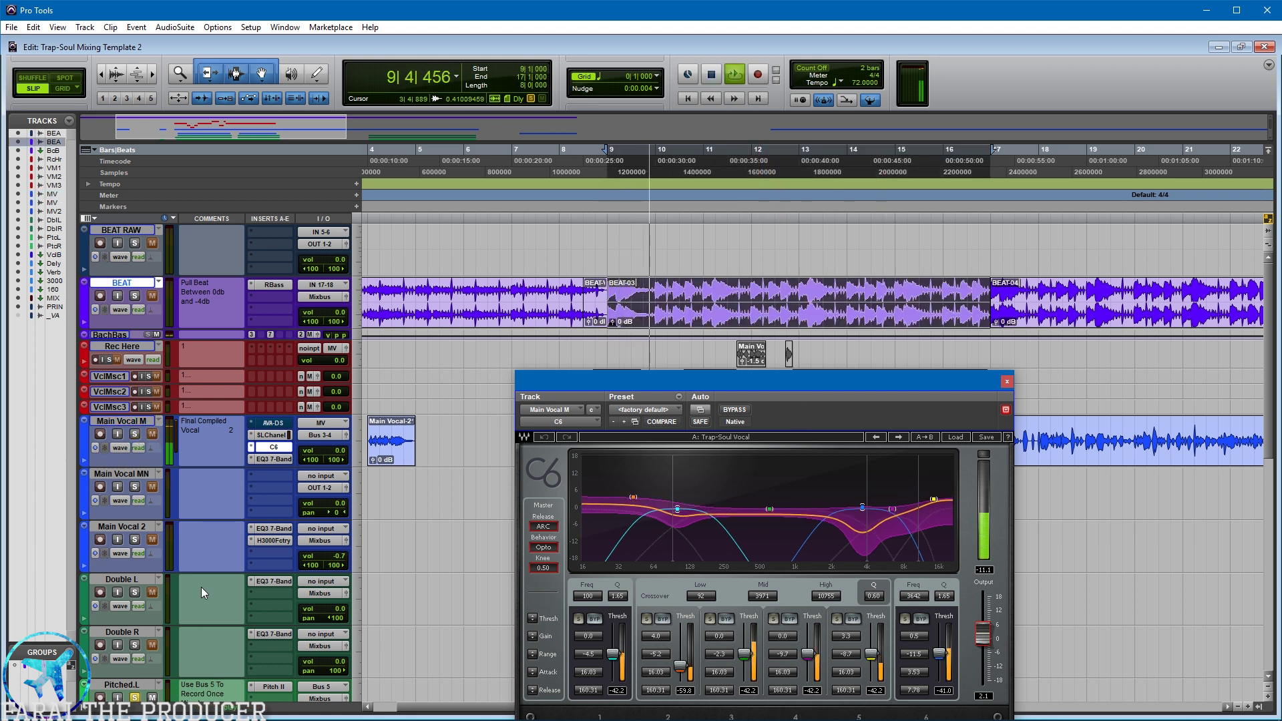
- Clear the solos on all tracks and resume playback of the full mix
{"action": "scroll", "coordinate": [181, 593], "scroll_direction": "down", "scroll_amount": 3}
{"action": "key", "text": "space"}
{"action": "left_click", "coordinate": [133, 582]}
{"action": "key", "text": "space"}
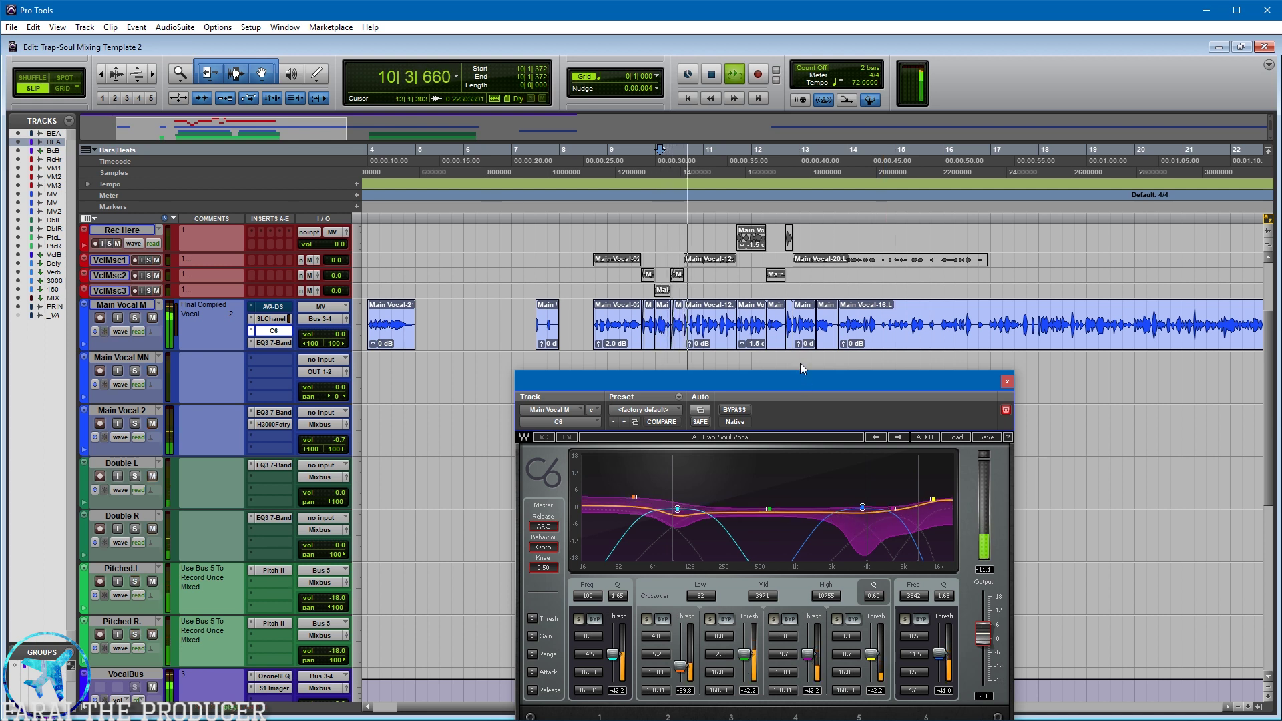
- Compare the Main Vocal M sound with the C6 bypassed and active during playback
{"action": "left_click_drag", "start_coordinate": [799, 381], "coordinate": [798, 345]}
{"action": "left_click", "coordinate": [729, 375]}
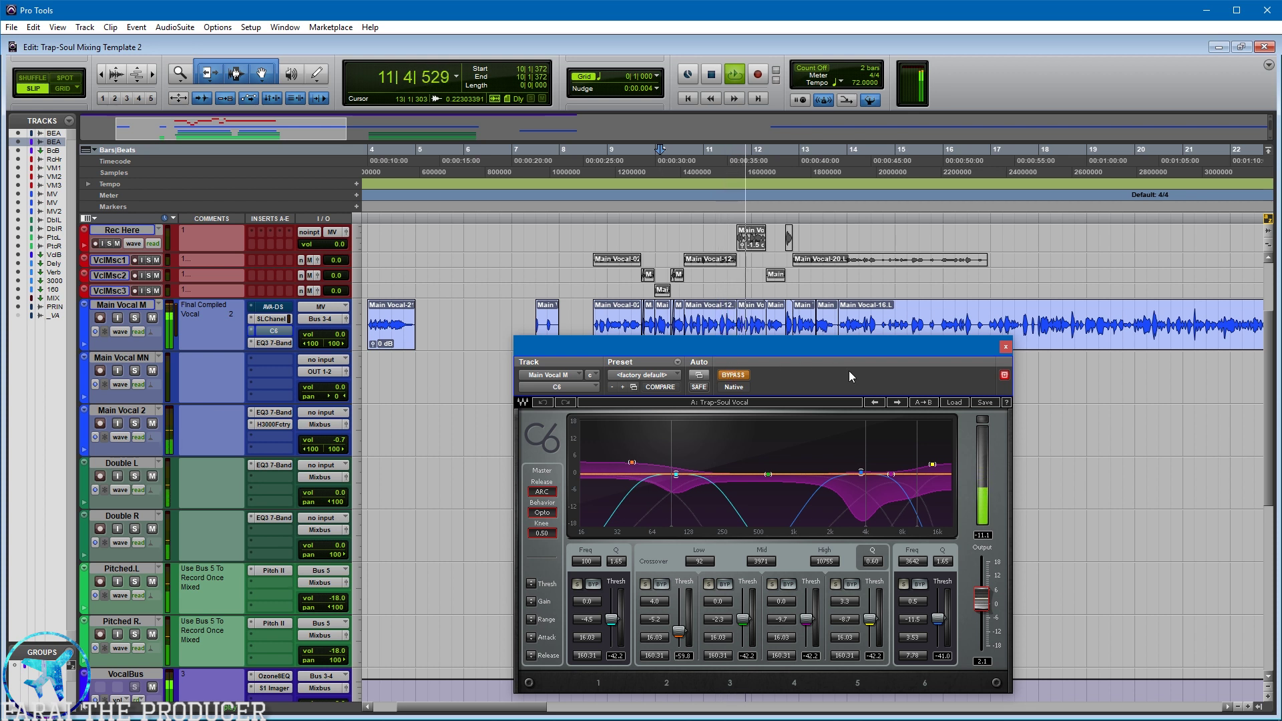
{"action": "left_click", "coordinate": [740, 376]}
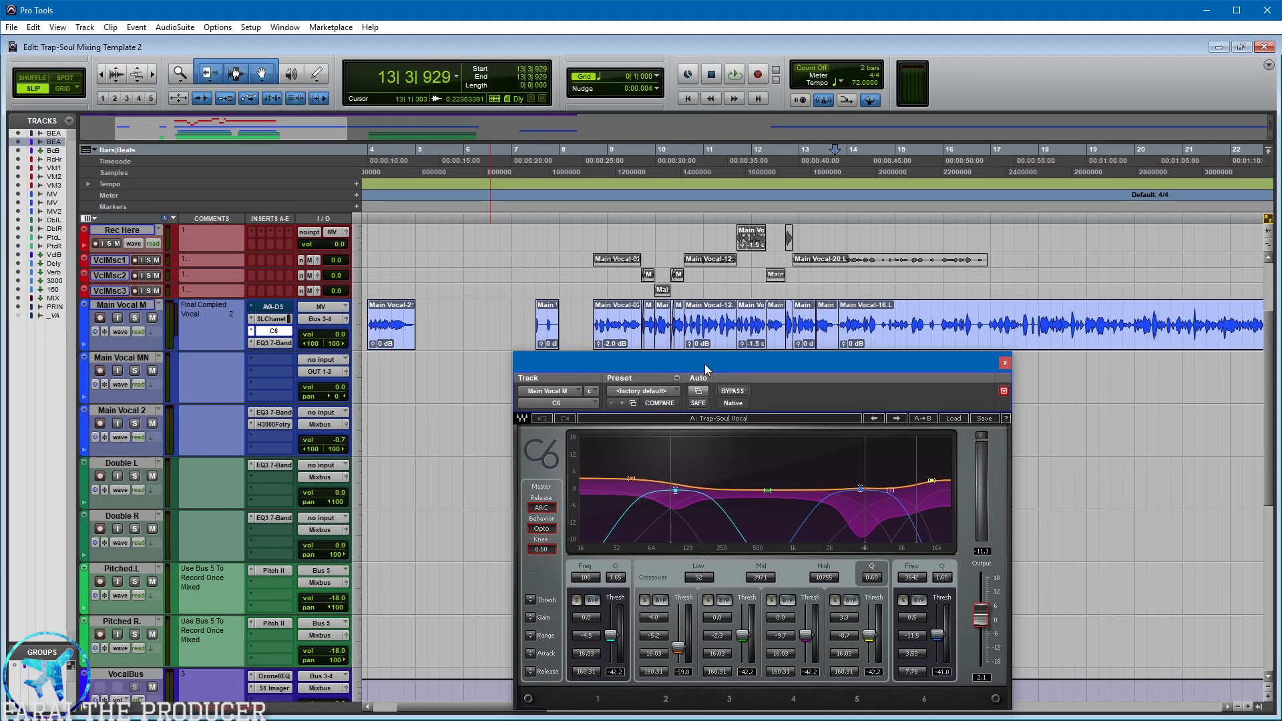
{"action": "left_click_drag", "start_coordinate": [547, 62], "coordinate": [547, 47]}
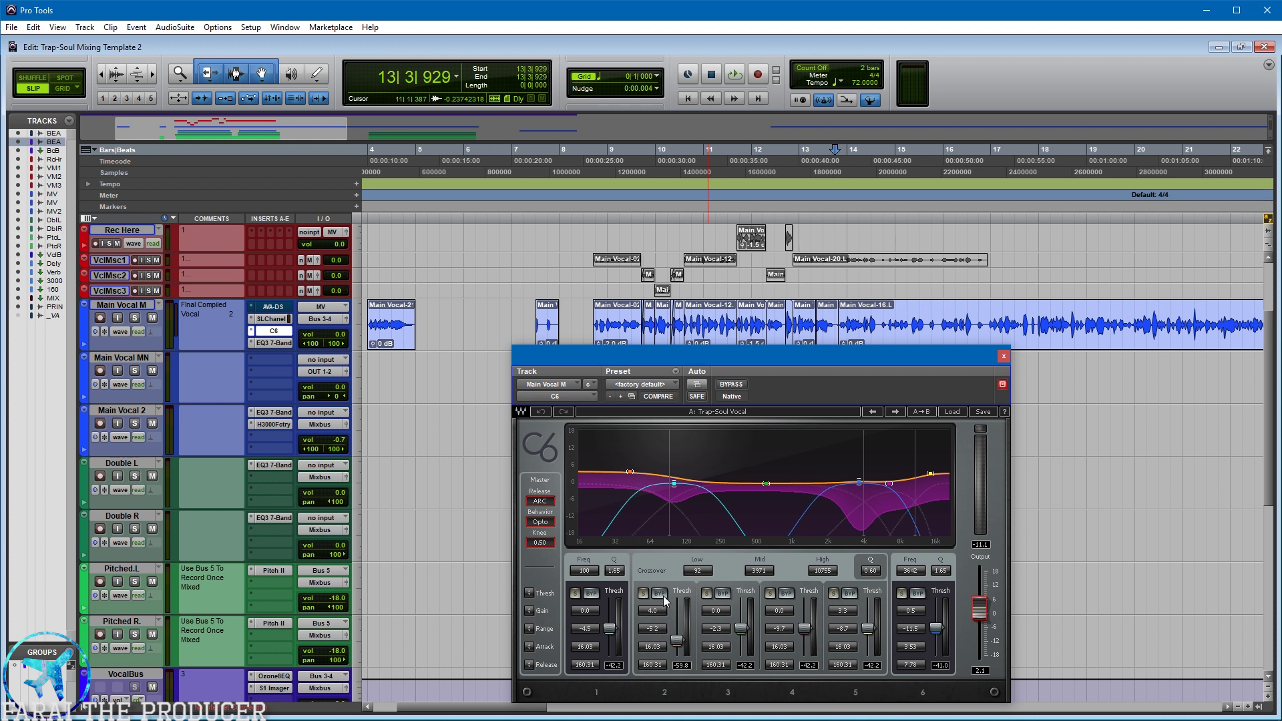
- Play the BEAT-03 section while toggling the bypass of C6 bands 1 and 6, and close the plug-in
{"action": "scroll", "coordinate": [725, 314], "scroll_direction": "up", "scroll_amount": 3}
{"action": "left_click", "coordinate": [728, 314]}
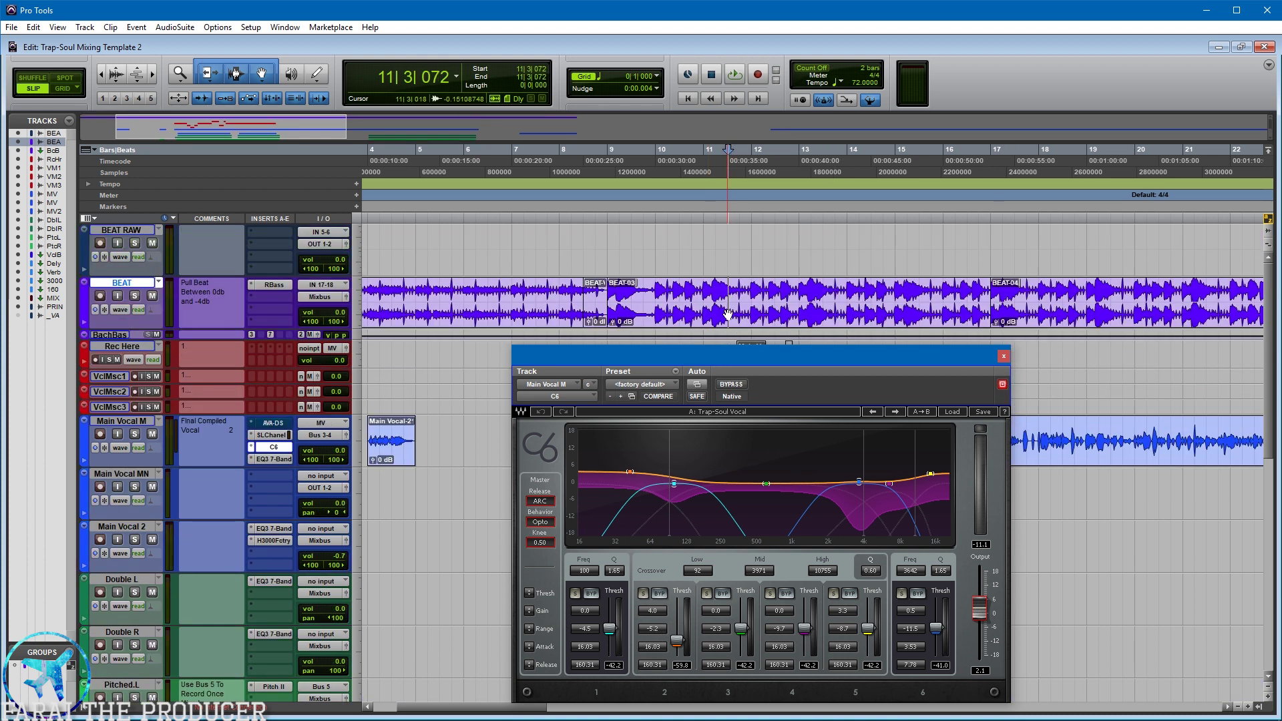
{"action": "double_click", "coordinate": [728, 314]}
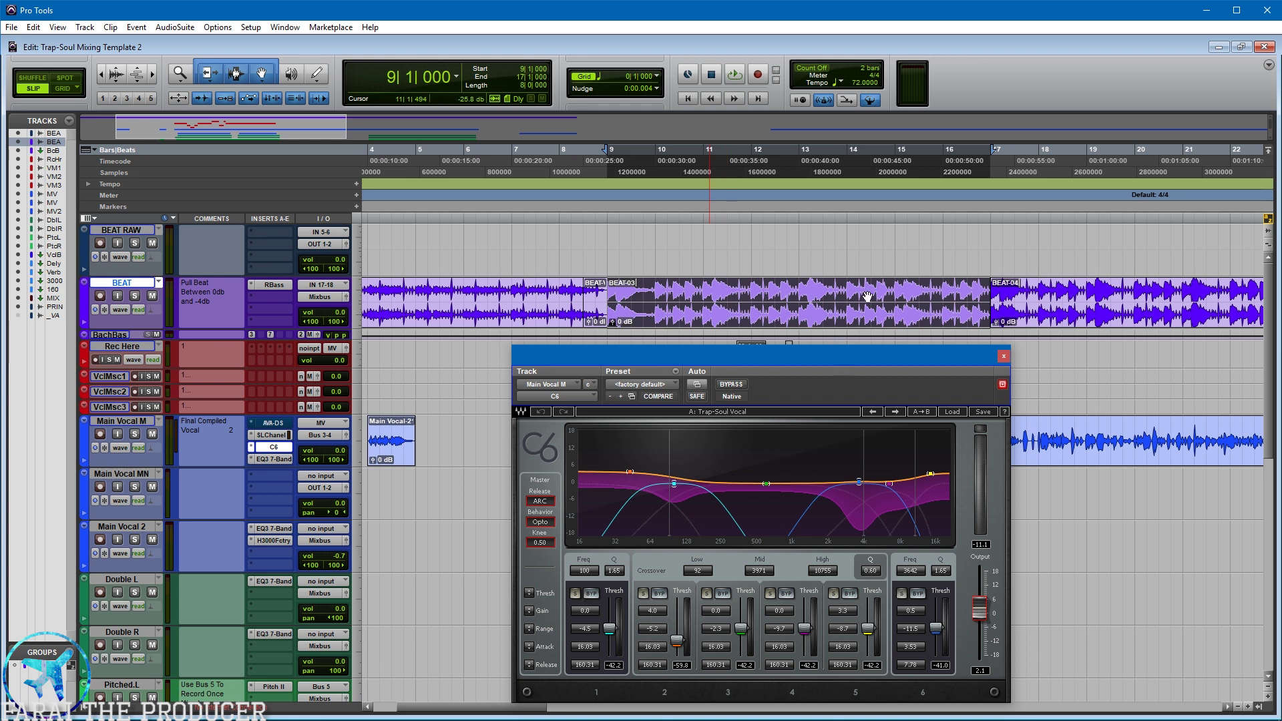
{"action": "key", "text": "space"}
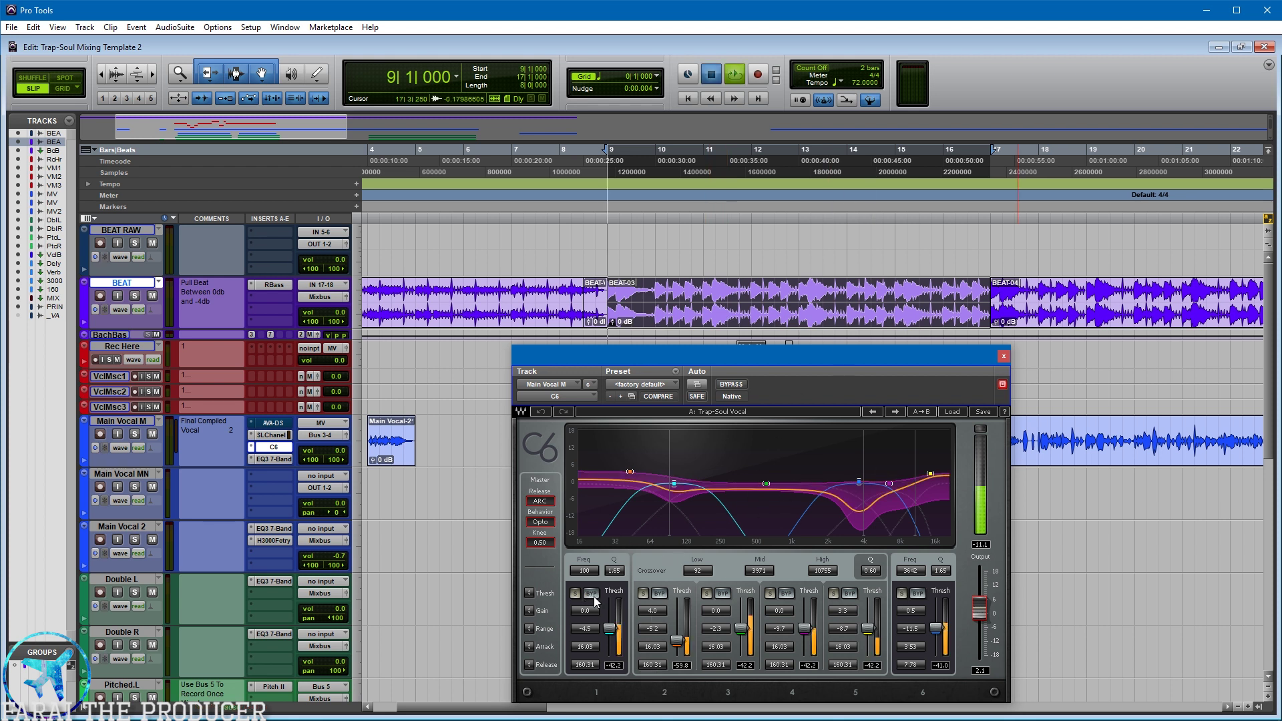
{"action": "left_click", "coordinate": [591, 593]}
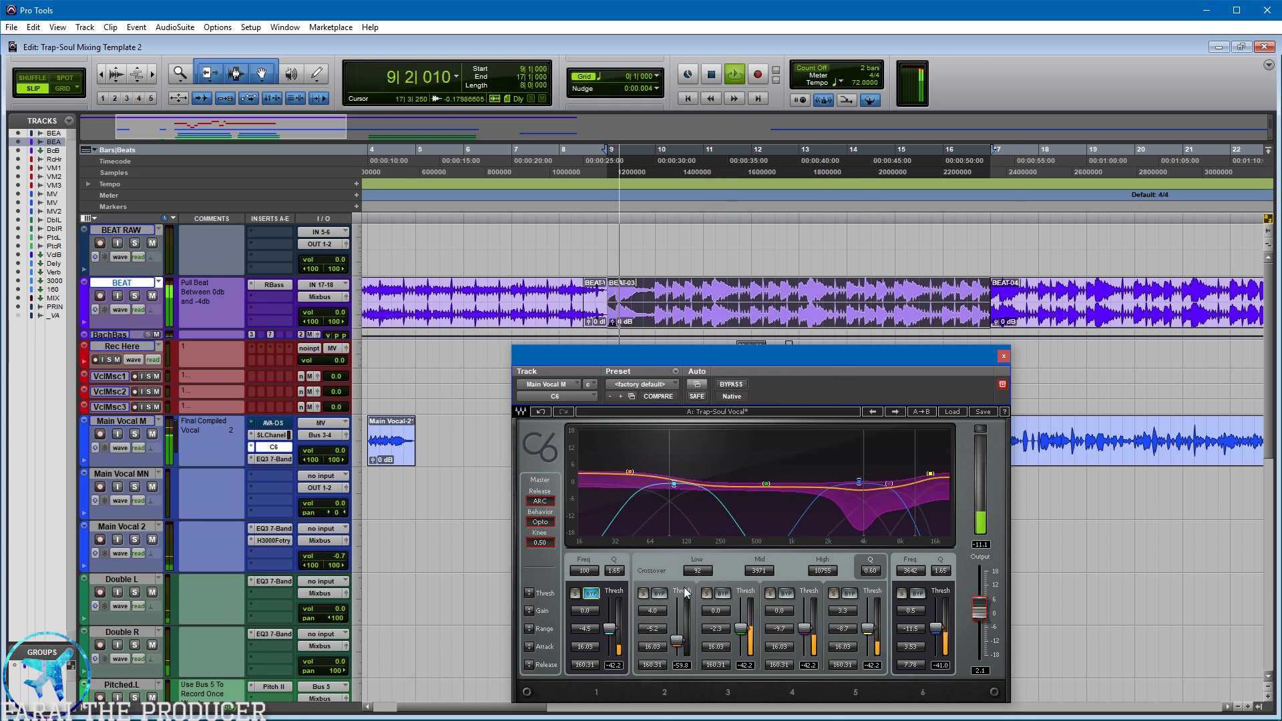
{"action": "left_click", "coordinate": [918, 594]}
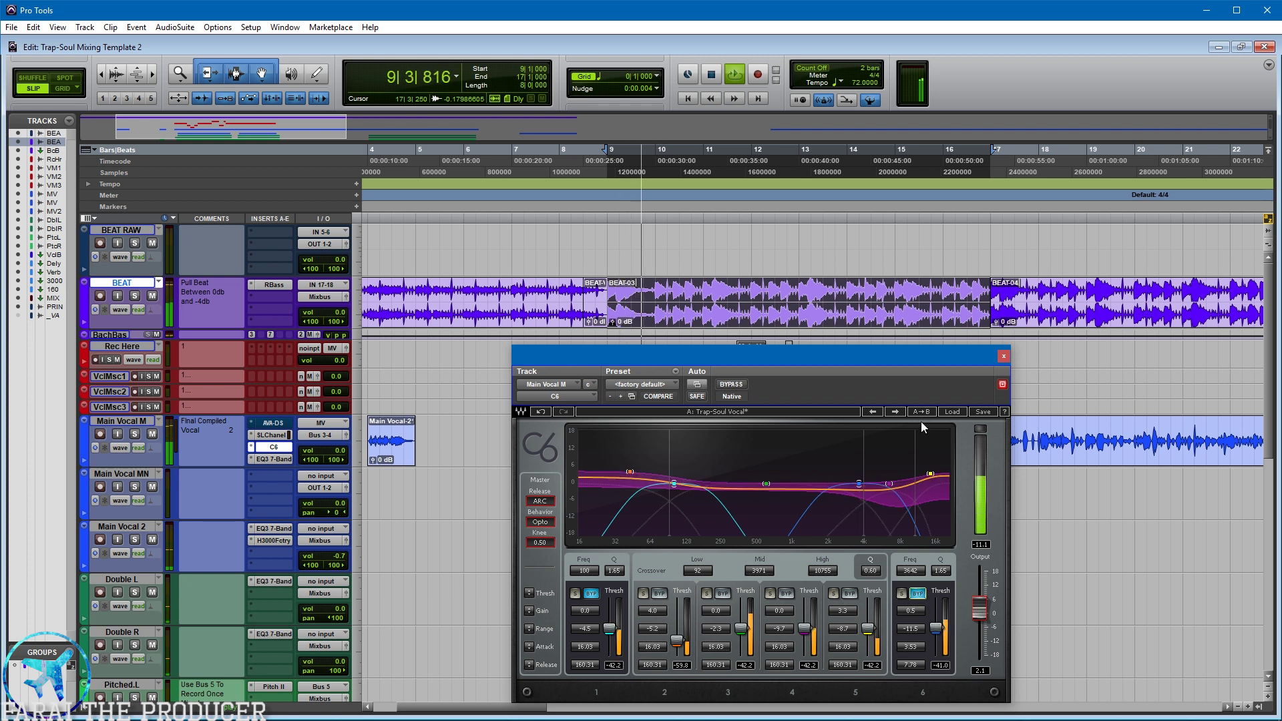
{"action": "left_click", "coordinate": [919, 595]}
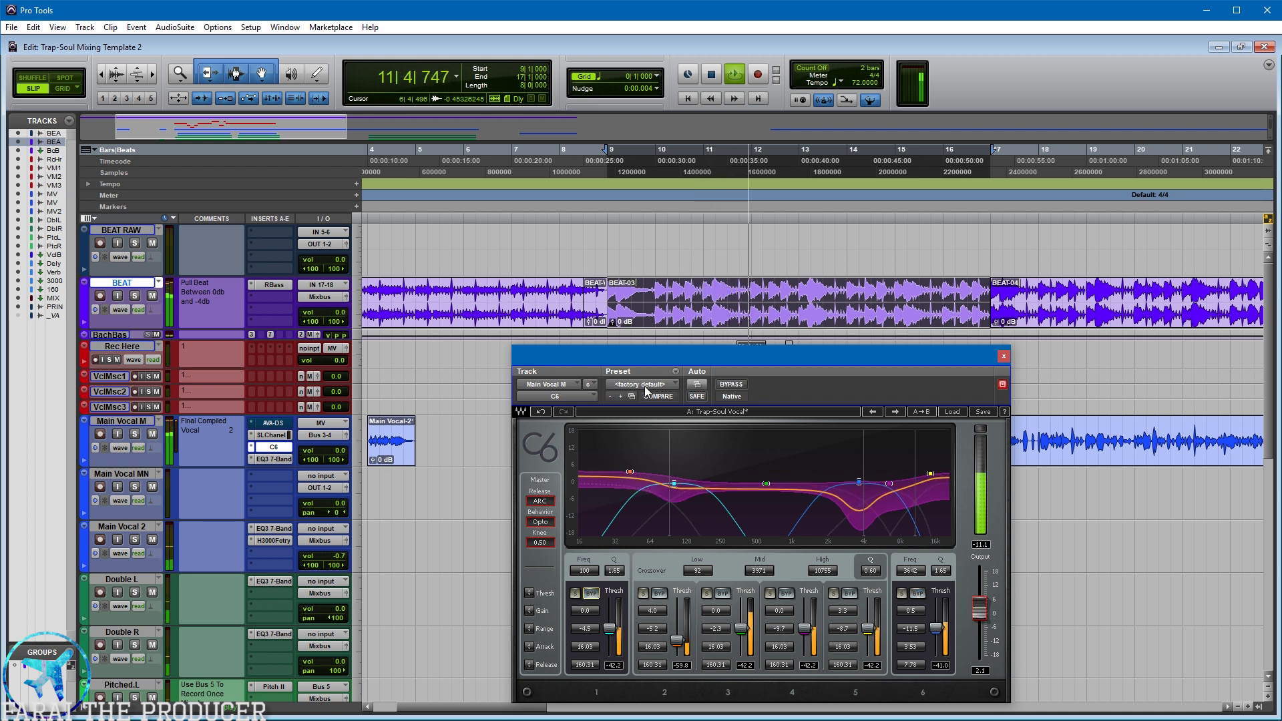
{"action": "key", "text": "space"}
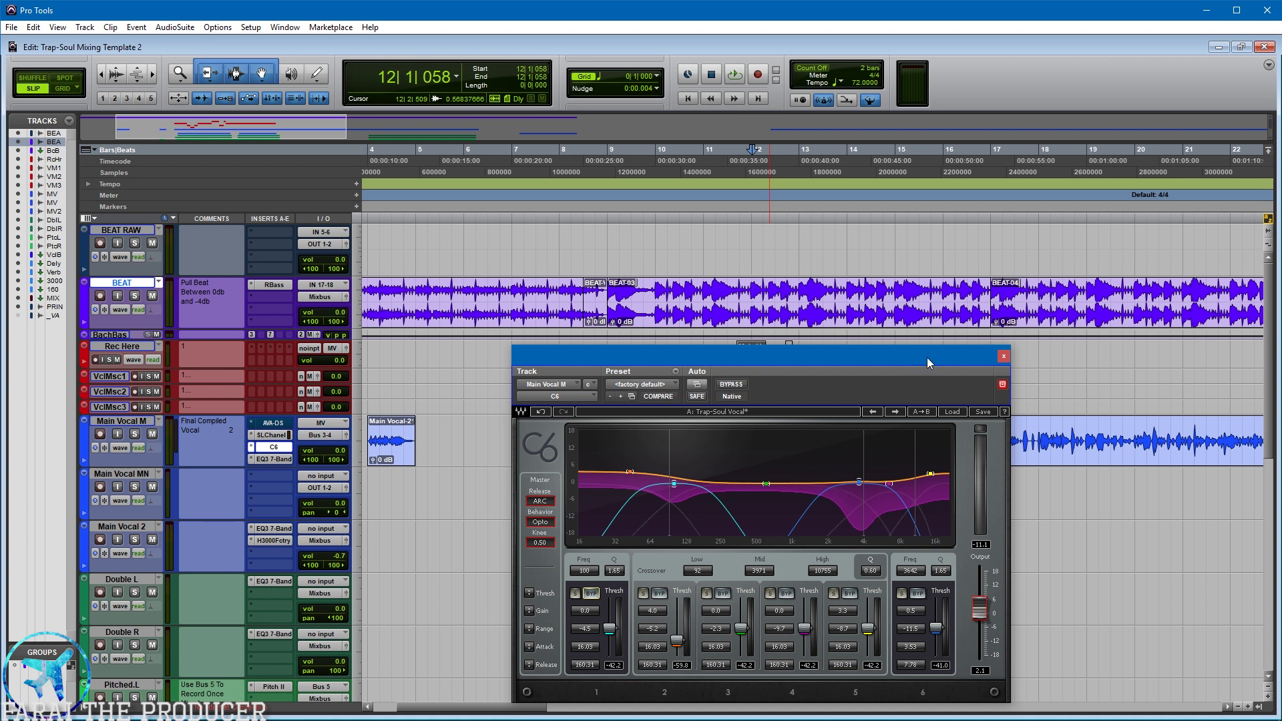
{"action": "left_click", "coordinate": [1002, 356]}
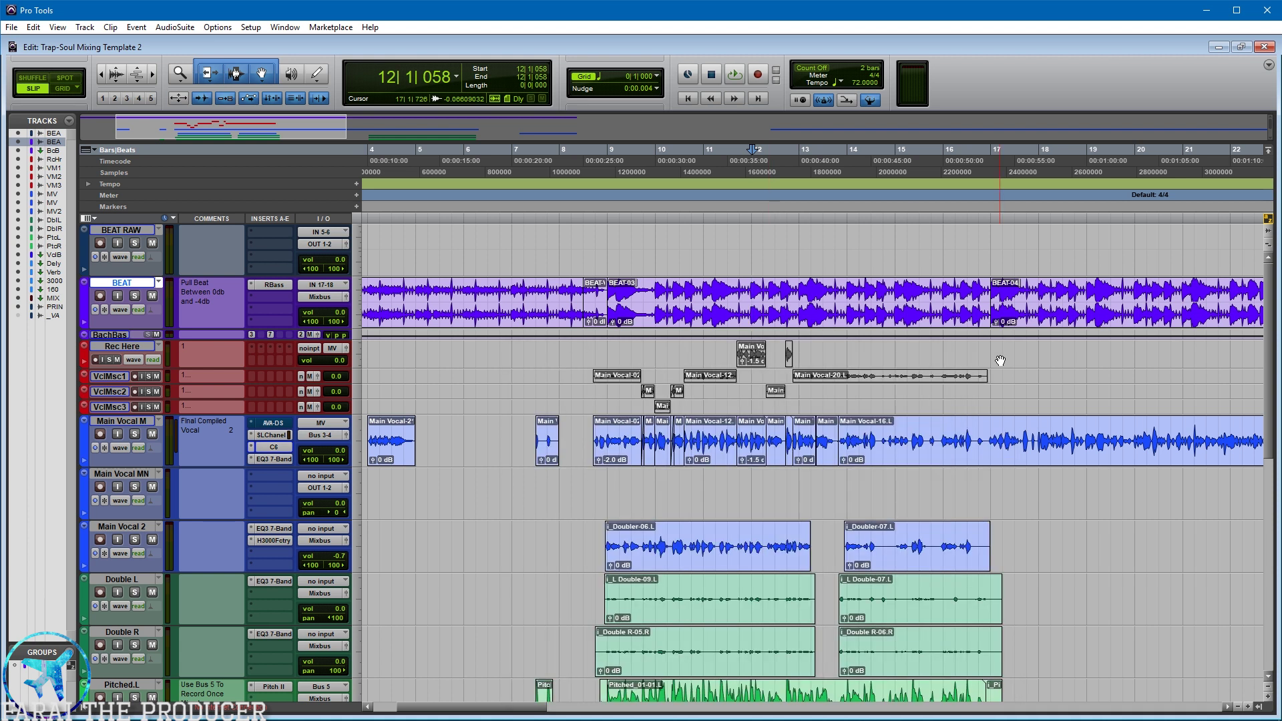
- Return to the Mix window and examine the EQ3 7-Band settings on Main Vocal M
{"action": "key", "text": "ctrl+equal"}
{"action": "left_click", "coordinate": [406, 116]}
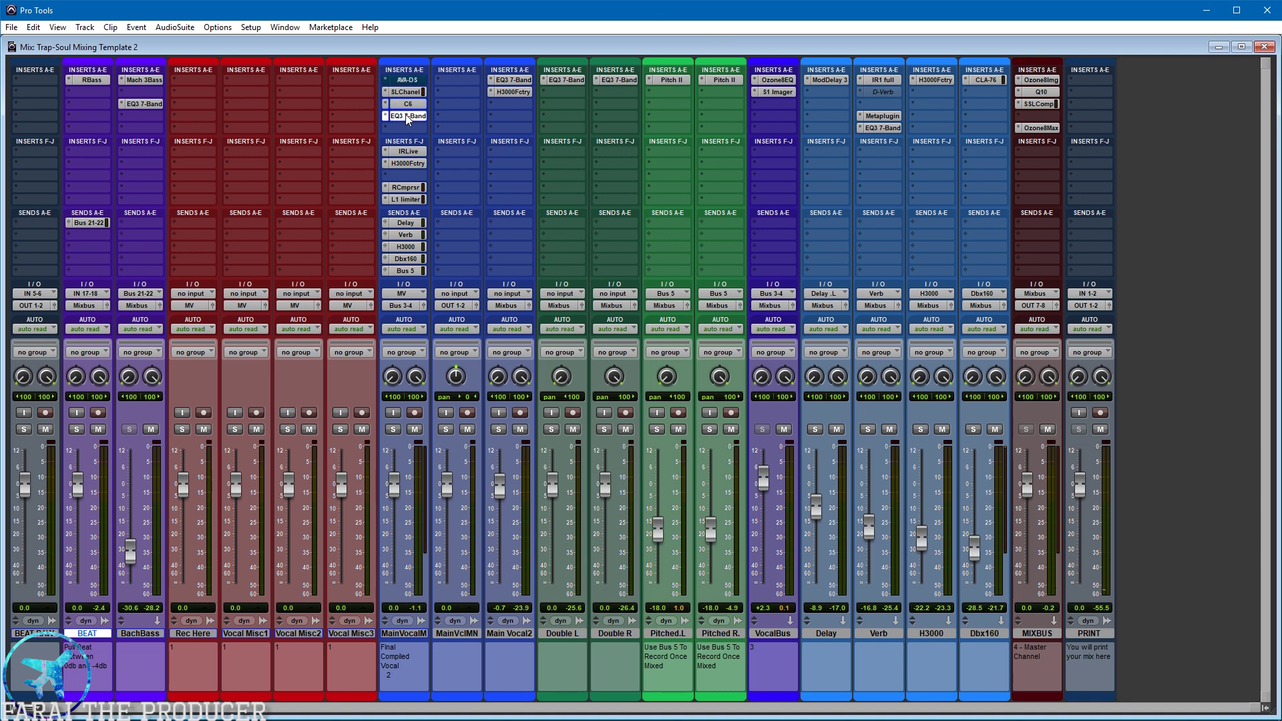
{"action": "left_click_drag", "start_coordinate": [679, 359], "coordinate": [648, 334]}
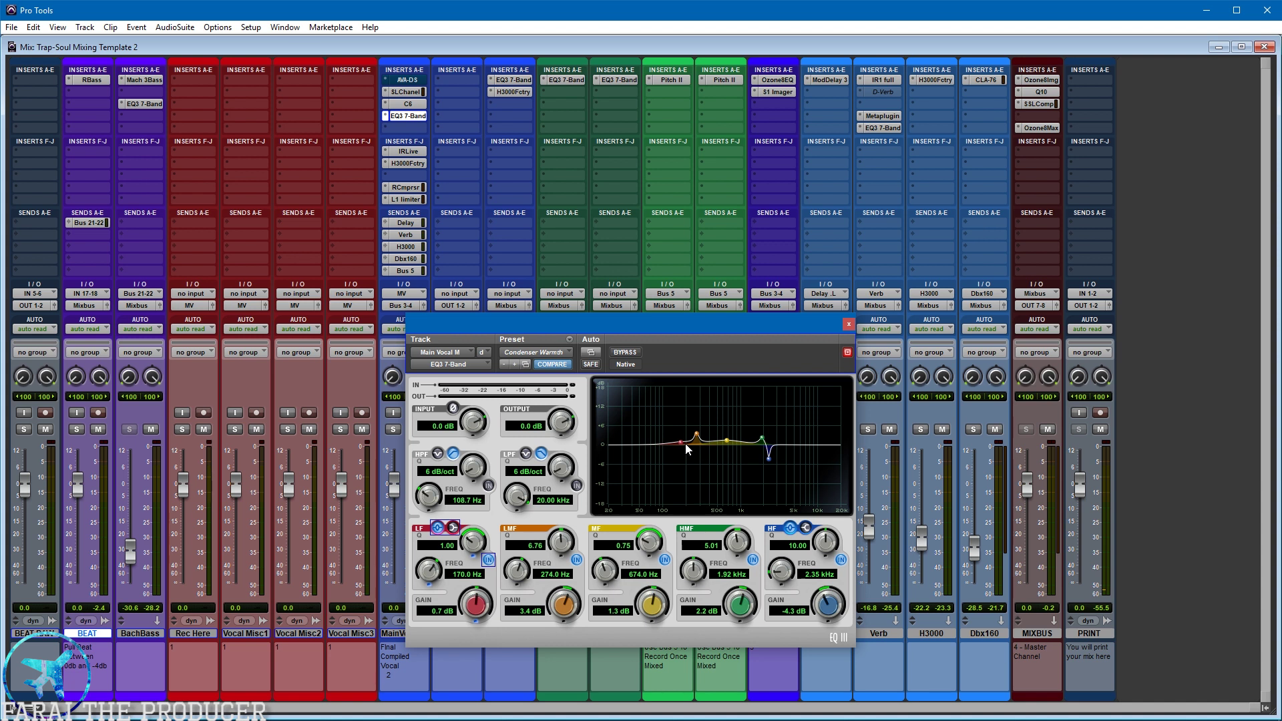
{"action": "mouse_move", "coordinate": [656, 323]}
{"action": "left_mouse_down"}
{"action": "mouse_move", "coordinate": [664, 296]}
{"action": "mouse_move", "coordinate": [658, 326]}
{"action": "left_mouse_up"}
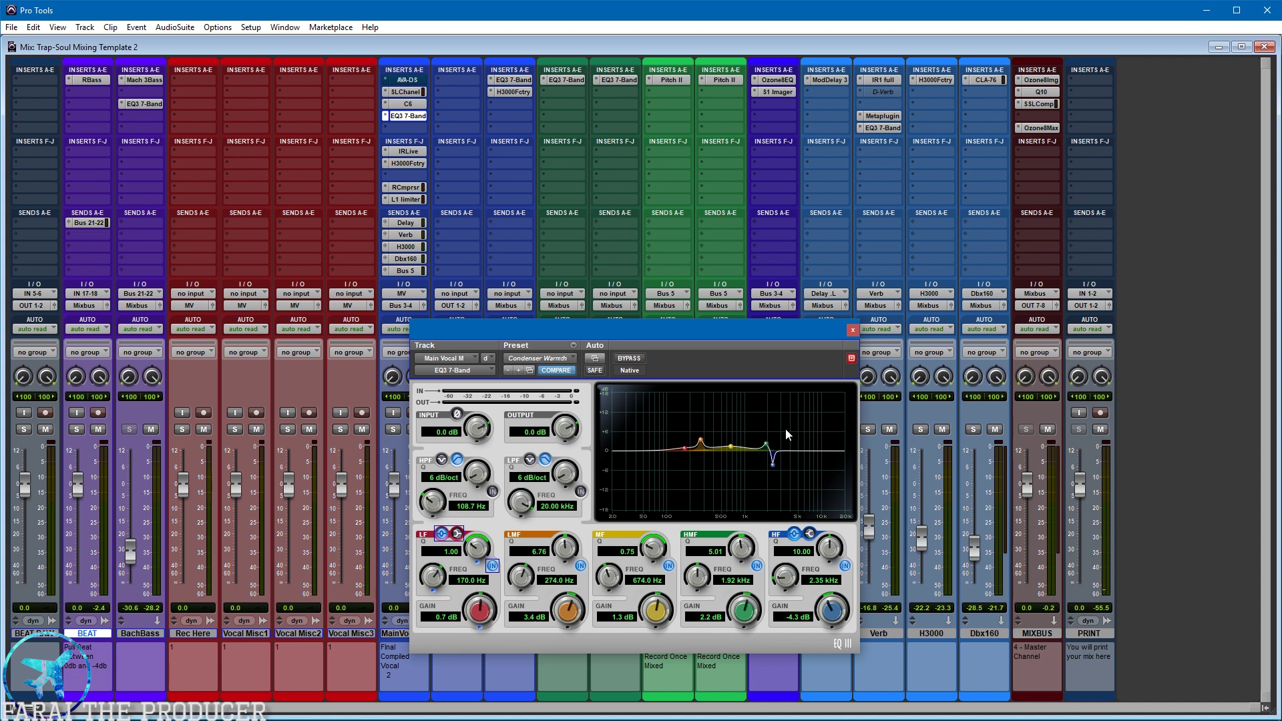
- Open the IRLive reverb on Main Vocal M and view its settings and version information
{"action": "left_click", "coordinate": [414, 158]}
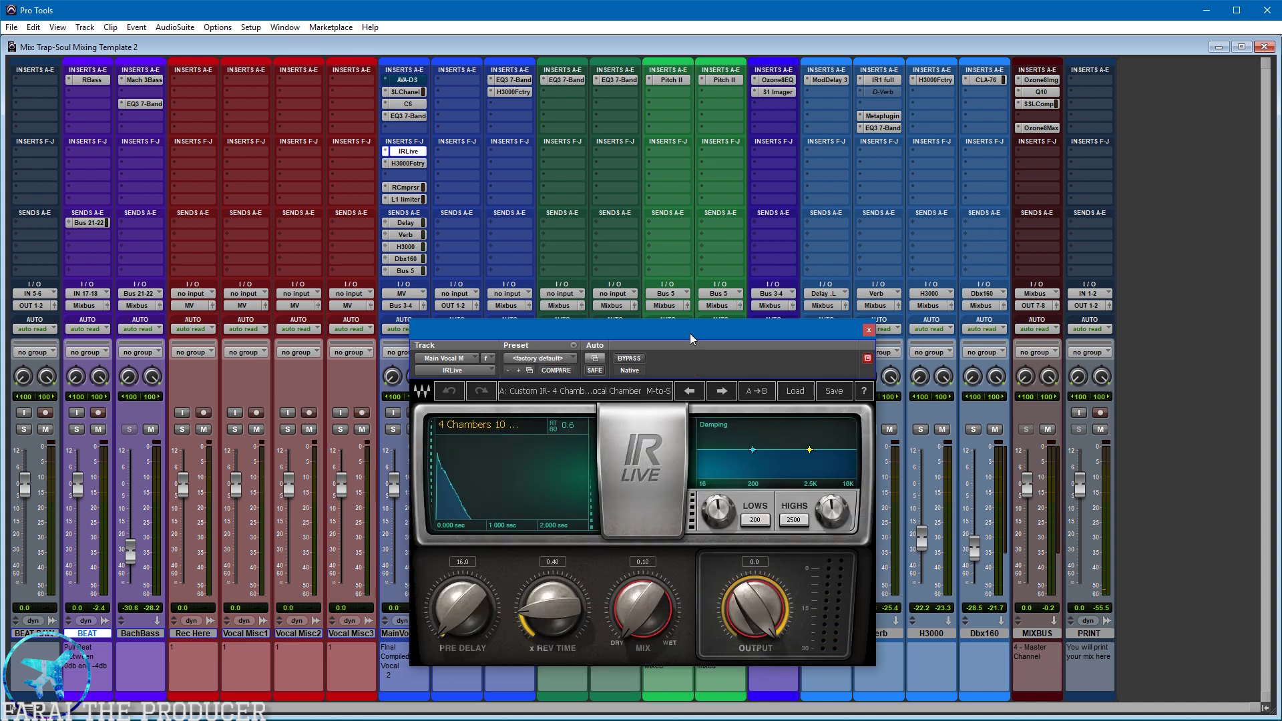
{"action": "left_click_drag", "start_coordinate": [690, 331], "coordinate": [688, 257]}
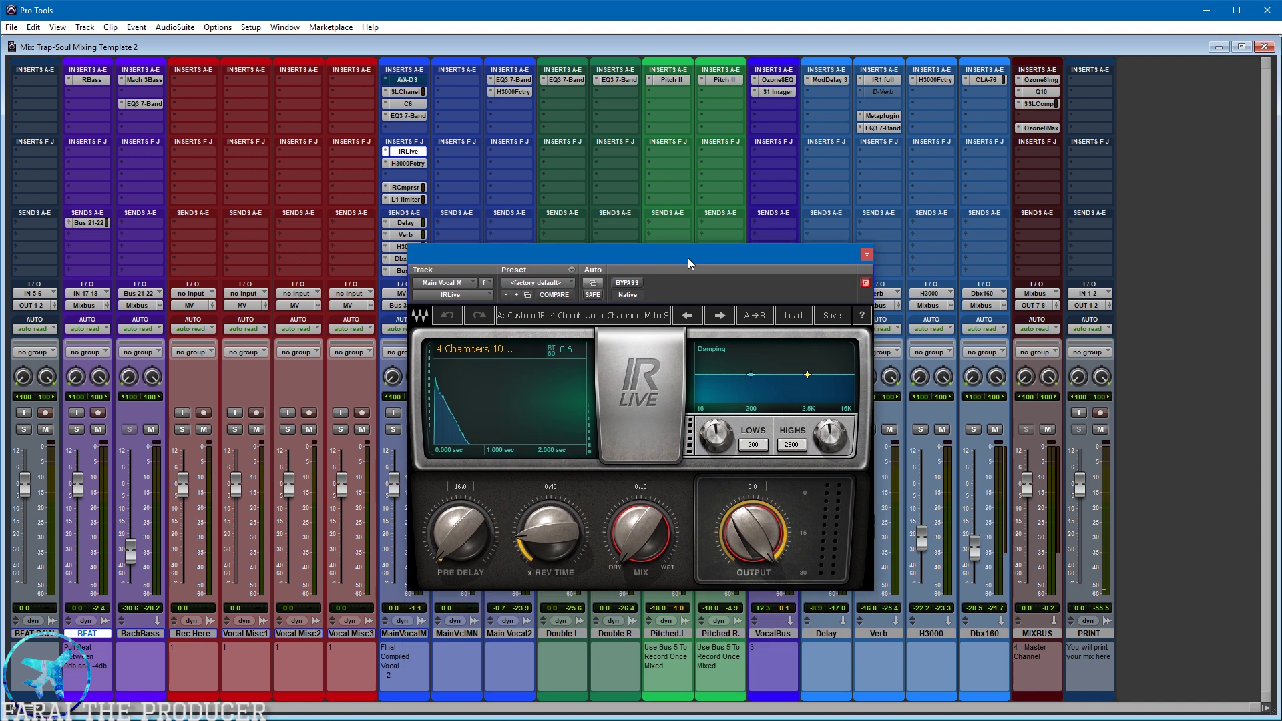
{"action": "left_click_drag", "start_coordinate": [687, 257], "coordinate": [654, 257]}
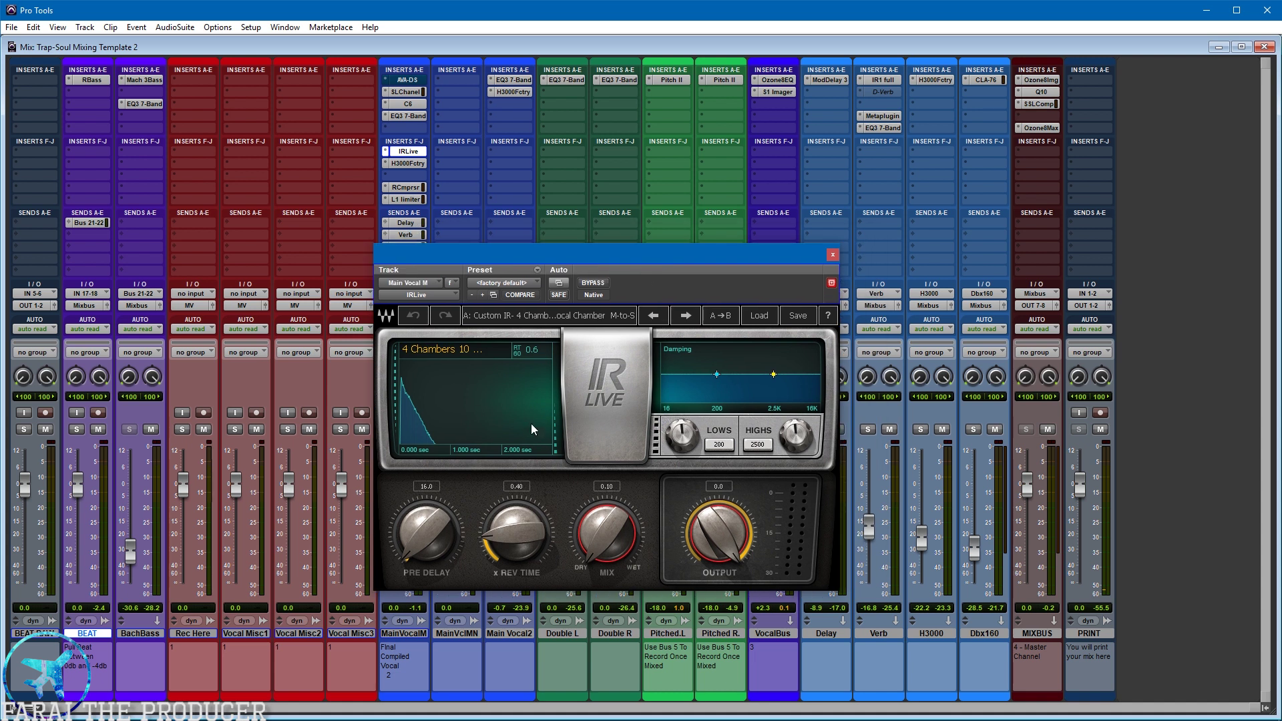
{"action": "left_click", "coordinate": [390, 321]}
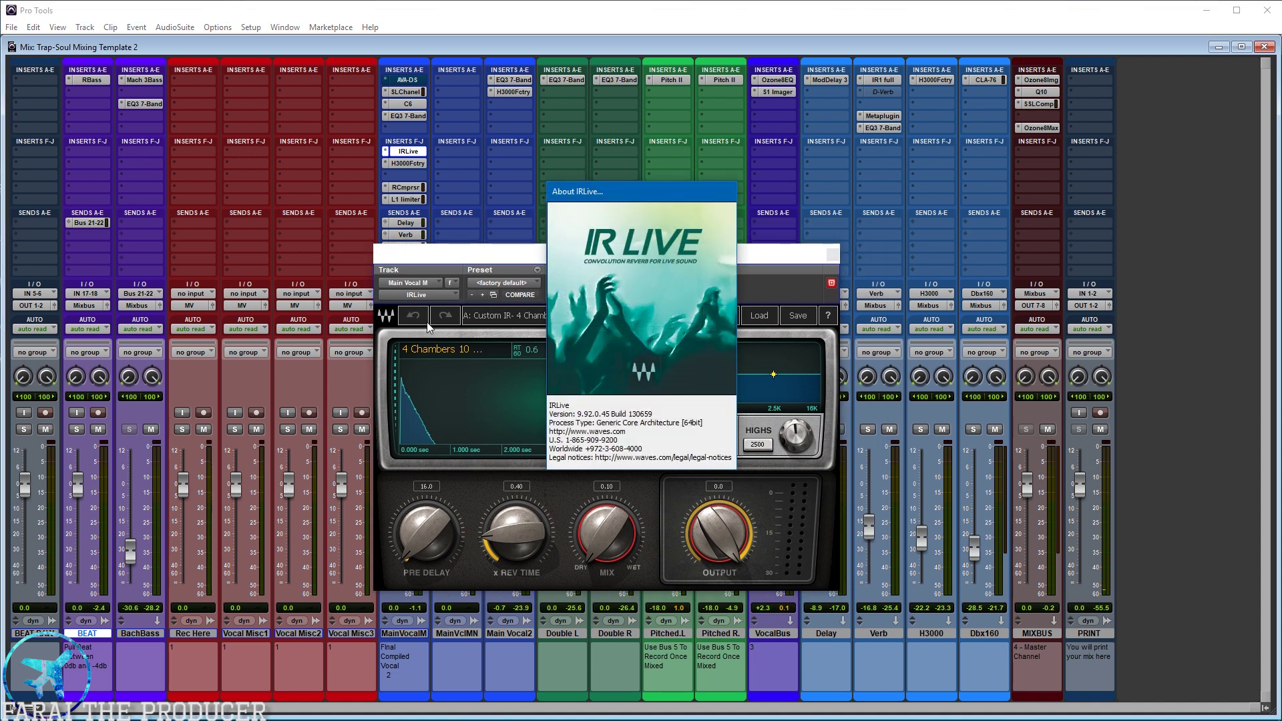
{"action": "left_click", "coordinate": [643, 342]}
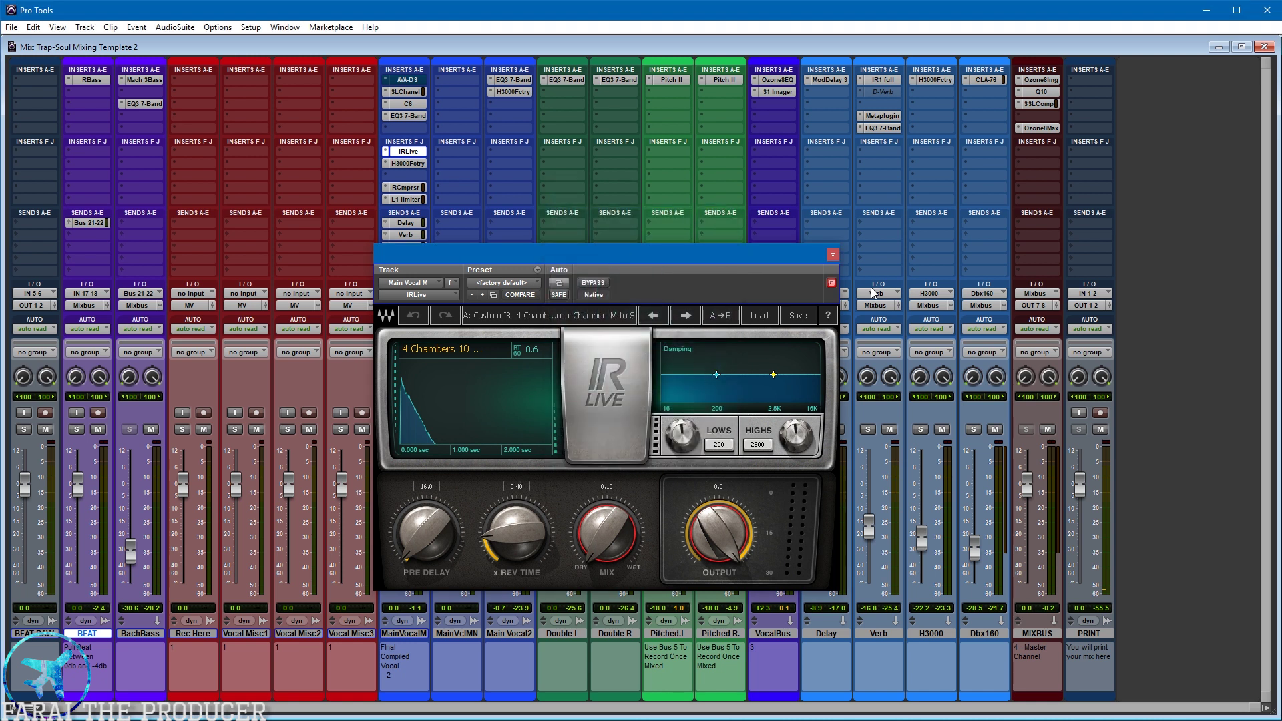
- Browse the Bricastidi impulse response folders through IRLive's IR (.wav) import and cancel without loading a file
{"action": "left_click", "coordinate": [759, 315]}
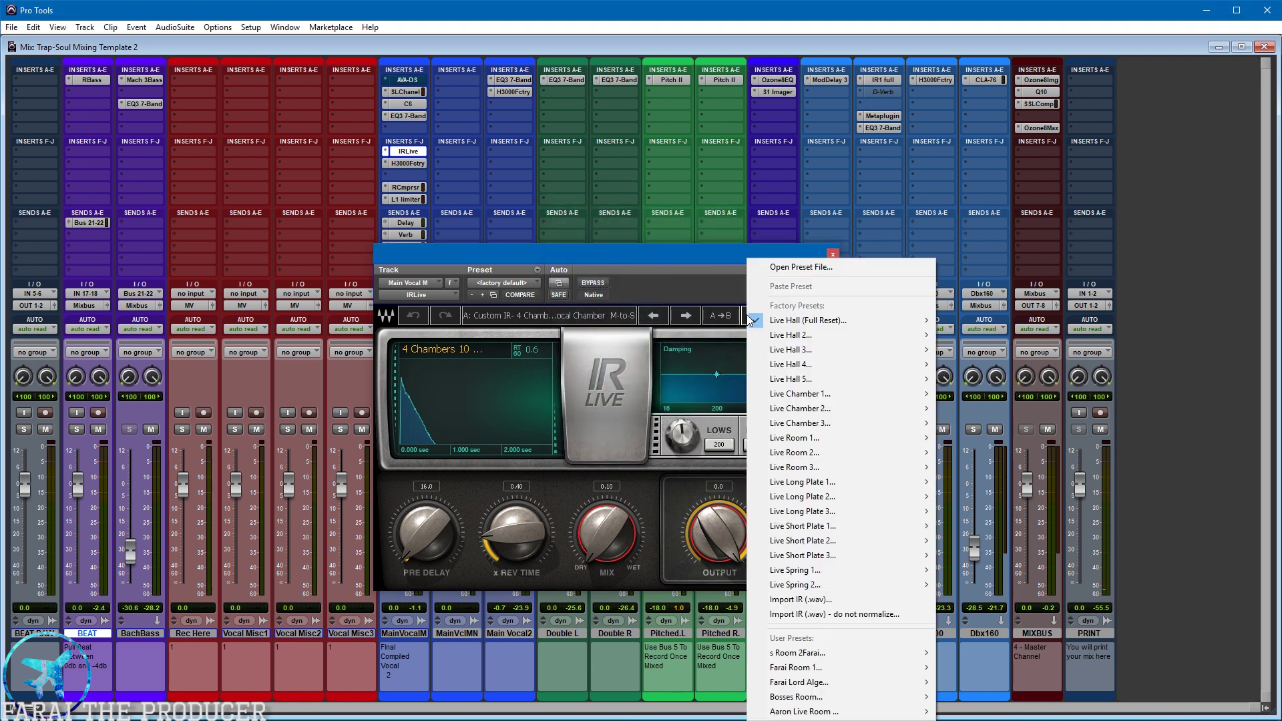
{"action": "left_click", "coordinate": [811, 599]}
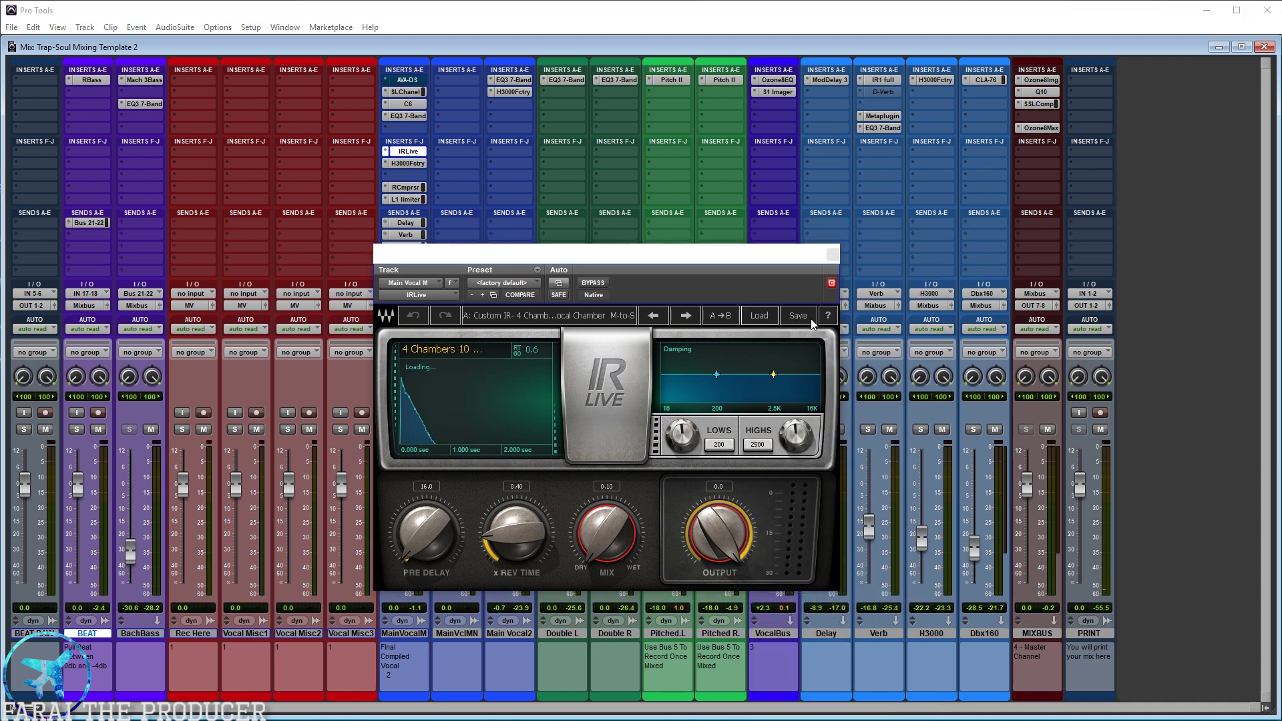
{"action": "left_click_drag", "start_coordinate": [558, 190], "coordinate": [743, 226]}
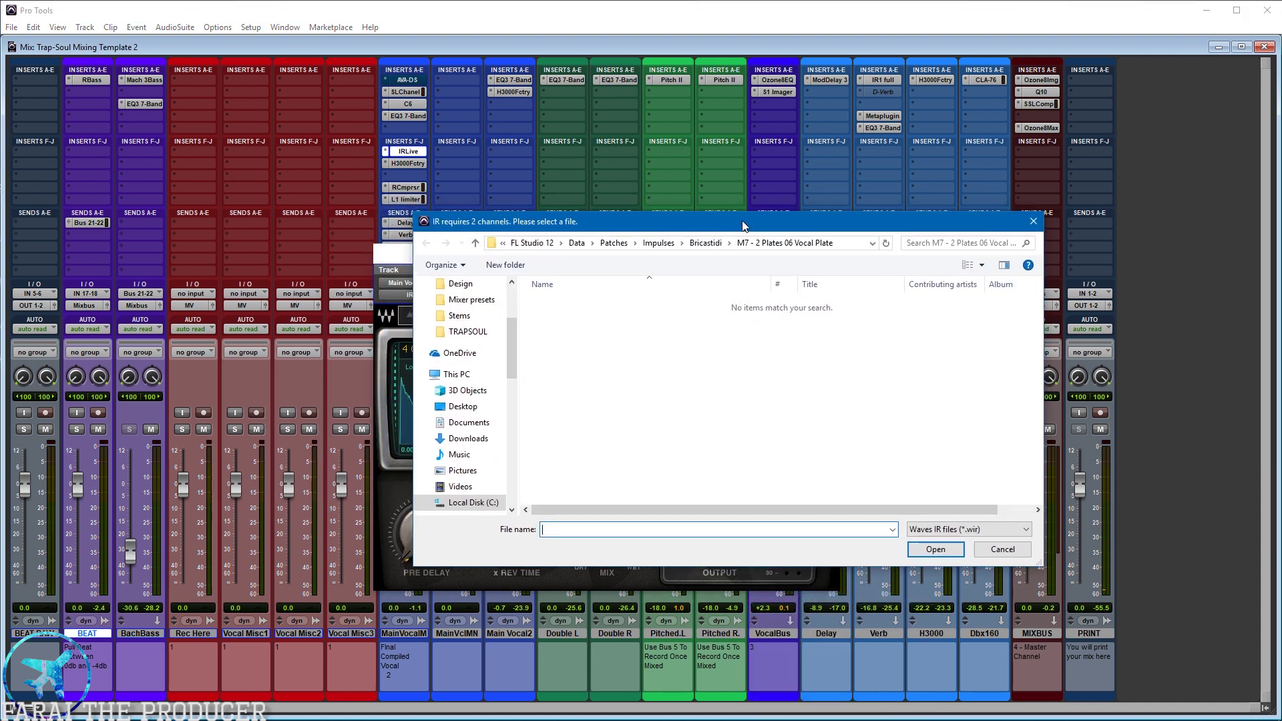
{"action": "left_click", "coordinate": [704, 243]}
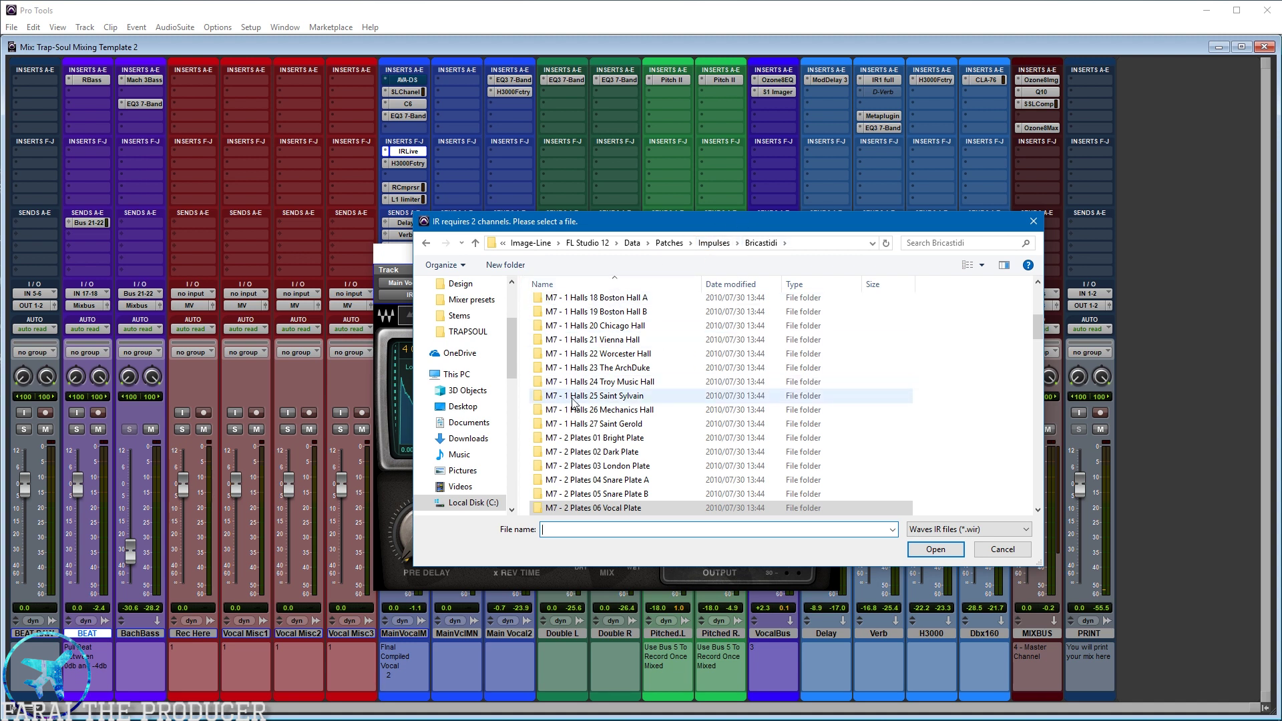
{"action": "left_click_drag", "start_coordinate": [1045, 327], "coordinate": [1038, 294]}
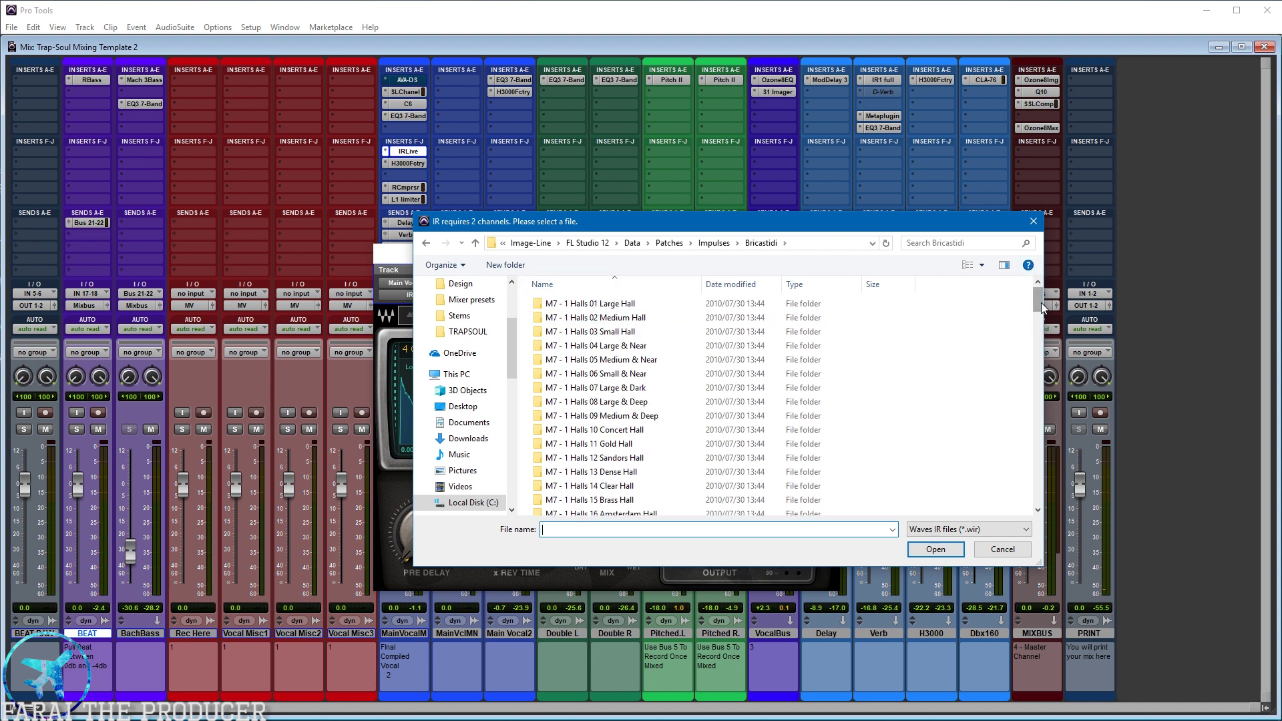
{"action": "left_click_drag", "start_coordinate": [1040, 302], "coordinate": [1010, 502]}
{"action": "left_click", "coordinate": [1002, 548]}
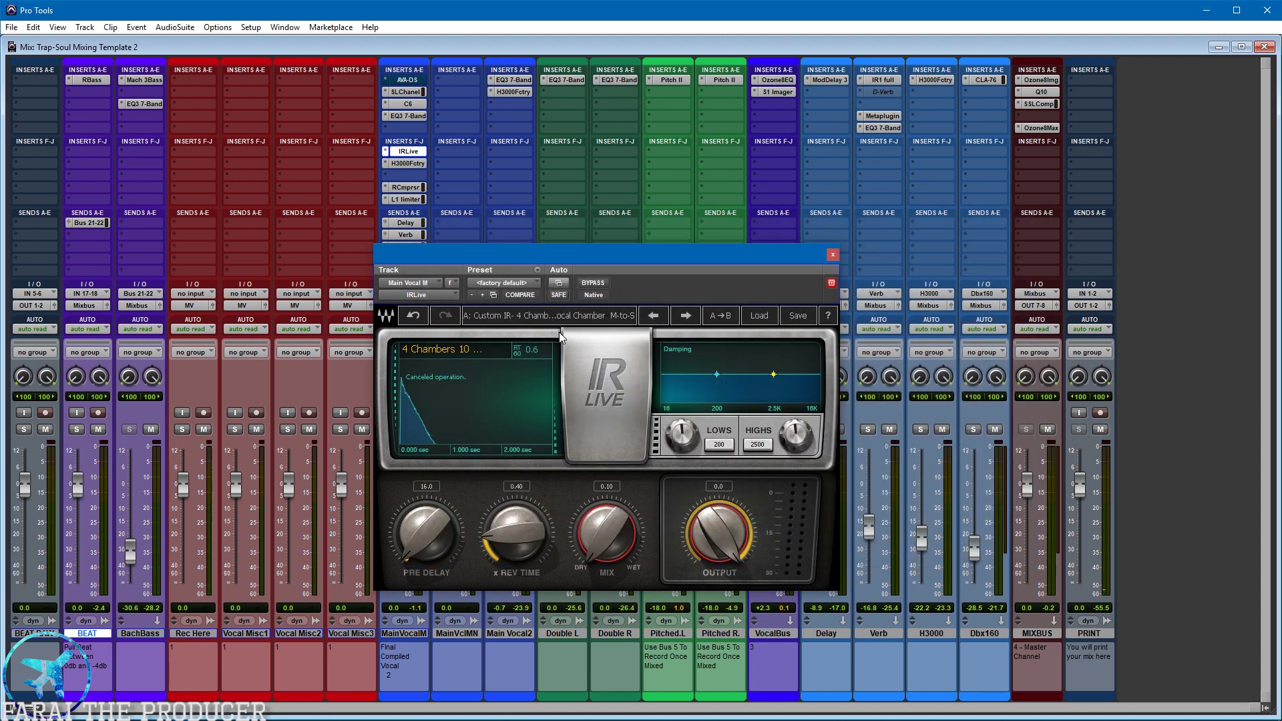
- Switch IRLive on Main Vocal M to Setup B and go back to the custom IR chamber setup
{"action": "left_click", "coordinate": [534, 317]}
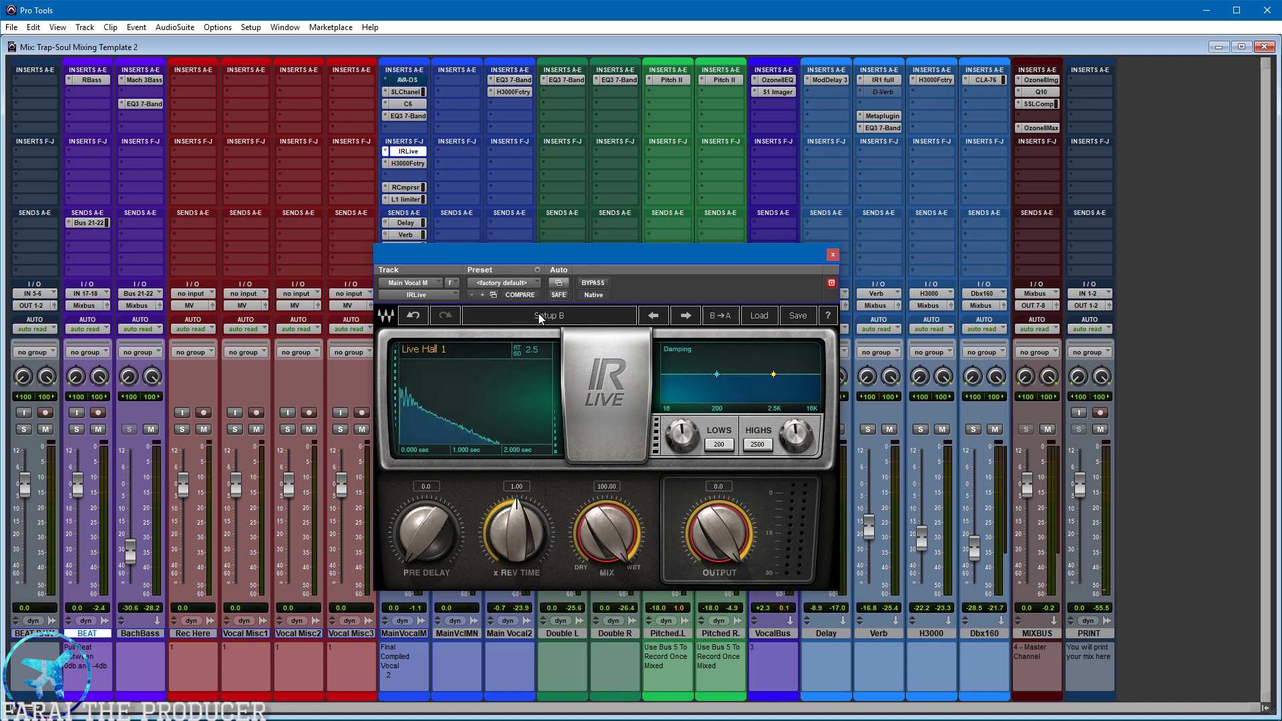
{"action": "left_click", "coordinate": [410, 314]}
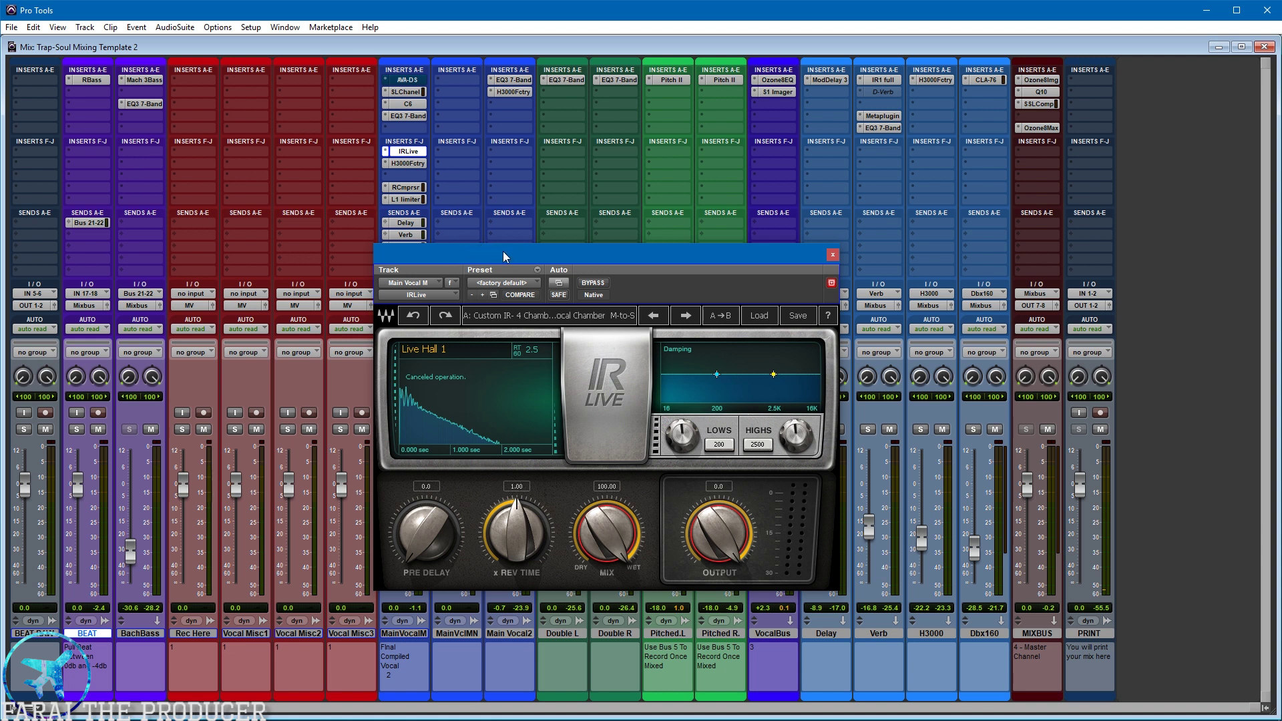
- Open H3000 Factory on Main Vocal M and toggle the bypass of IRLive and H3000 Factory during playback to compare the vocal
{"action": "left_click", "coordinate": [411, 165]}
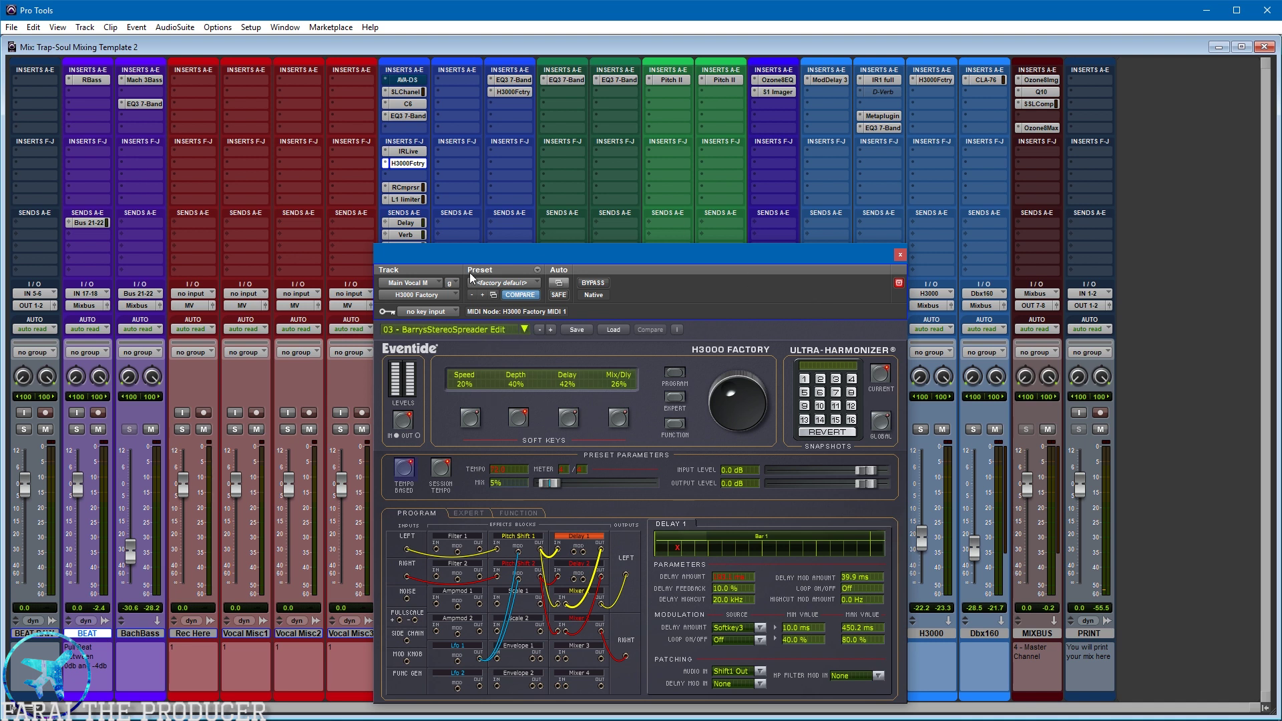
{"action": "left_click", "coordinate": [419, 166], "text": "ctrl"}
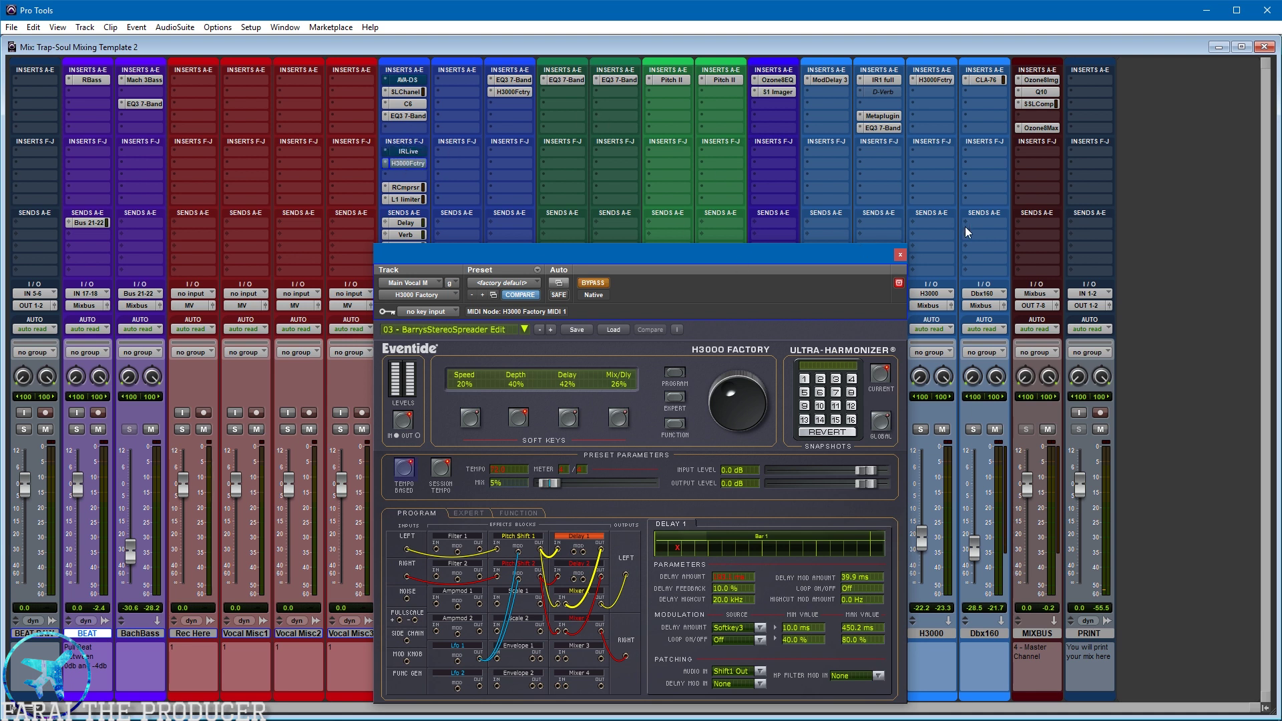
{"action": "left_click", "coordinate": [404, 151]}
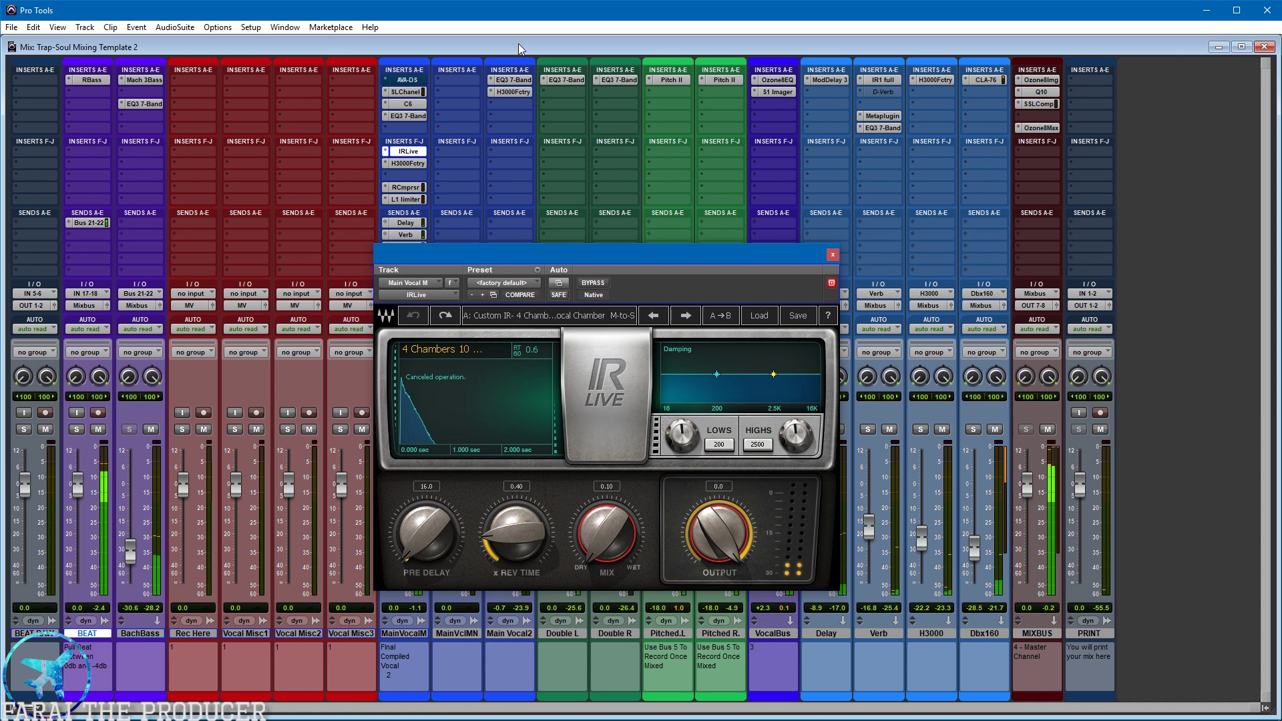
{"action": "left_click", "coordinate": [412, 163], "text": "ctrl"}
{"action": "left_click", "coordinate": [410, 152], "text": "ctrl"}
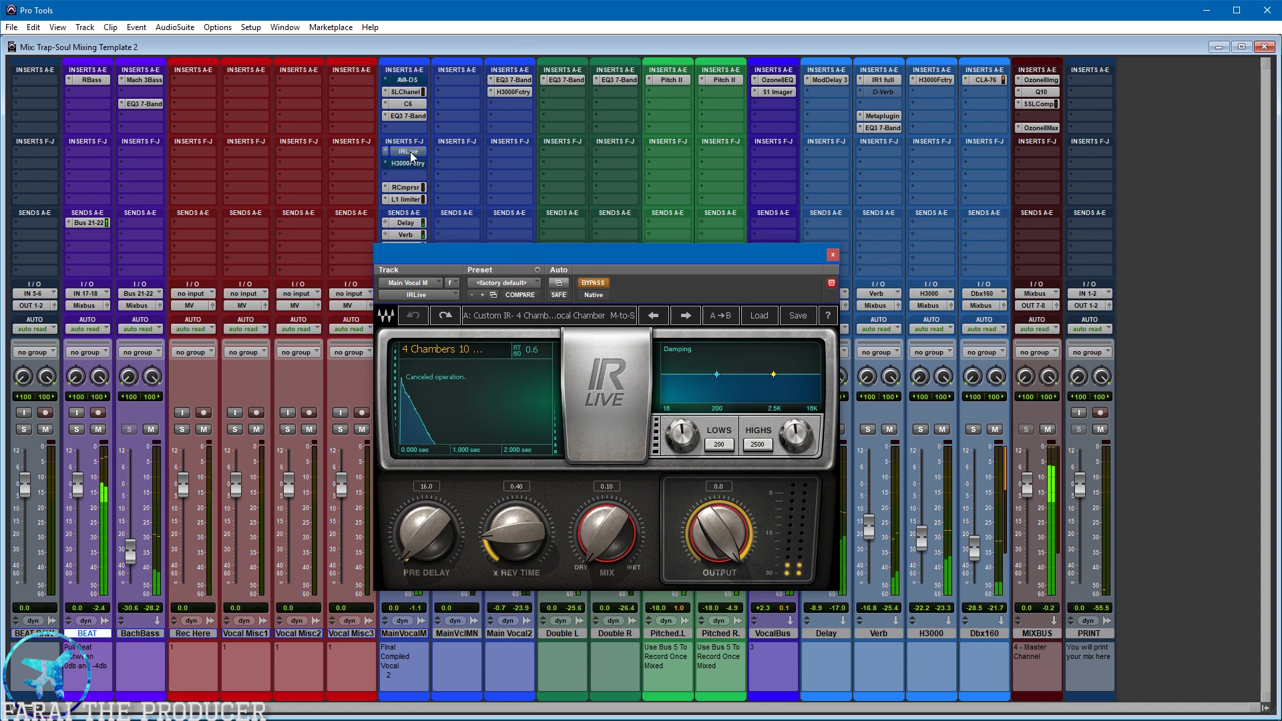
{"action": "left_click", "coordinate": [410, 151], "text": "ctrl"}
{"action": "left_click", "coordinate": [412, 163], "text": "ctrl"}
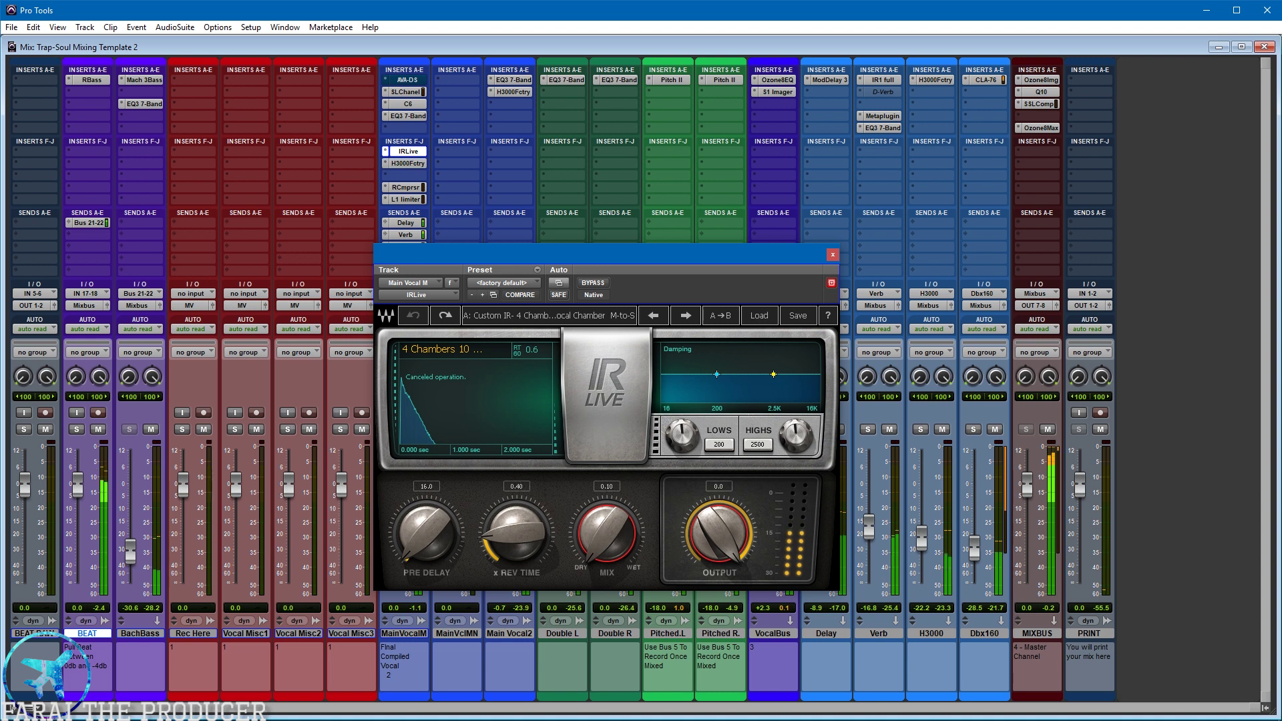
{"action": "left_click", "coordinate": [406, 150], "text": "ctrl"}
{"action": "left_click", "coordinate": [407, 149], "text": "ctrl"}
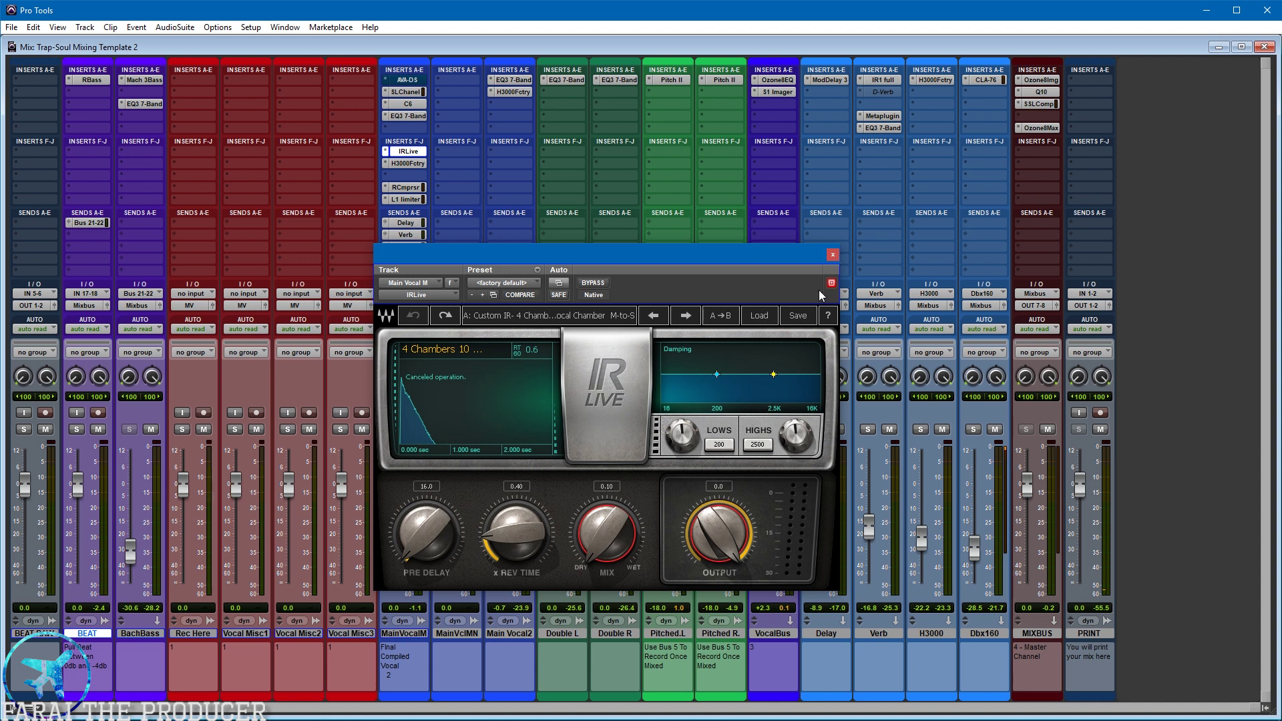
- View IRLive's preset list without loading one, recheck the plug-in's settings on Main Vocal M and close it
{"action": "left_click_drag", "start_coordinate": [707, 259], "coordinate": [701, 279]}
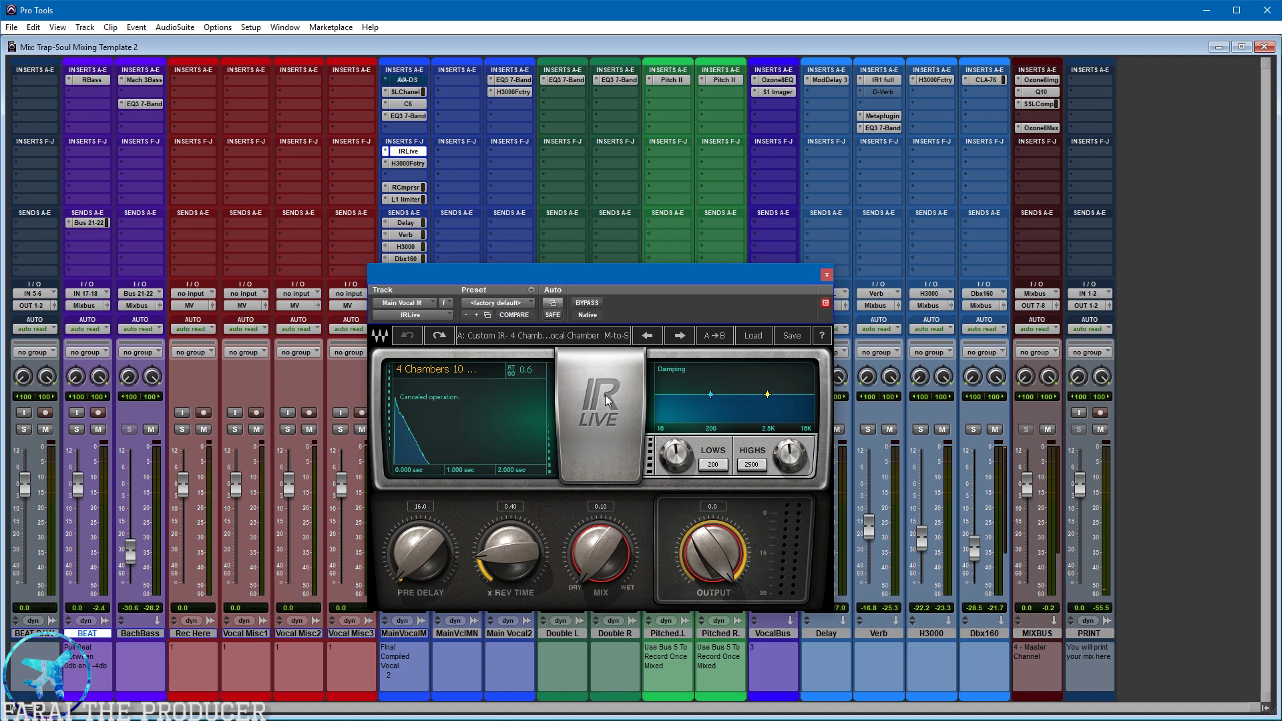
{"action": "left_click", "coordinate": [753, 335]}
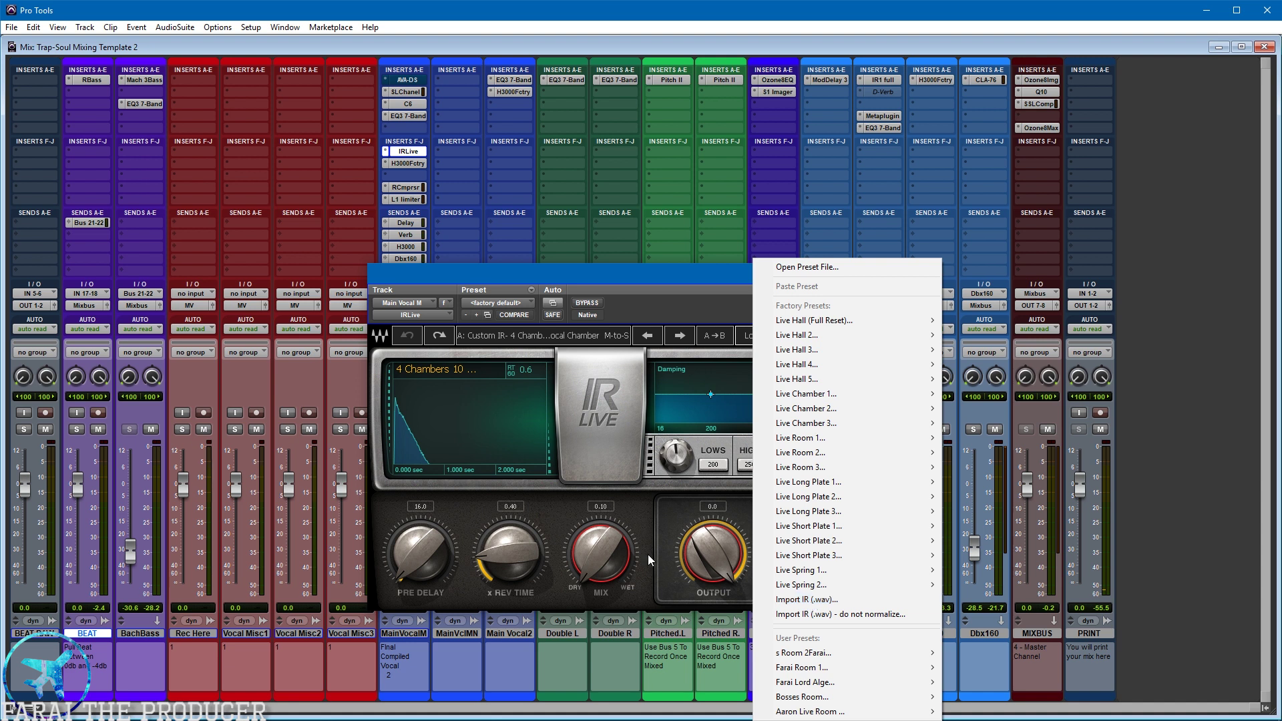
{"action": "left_click", "coordinate": [559, 593]}
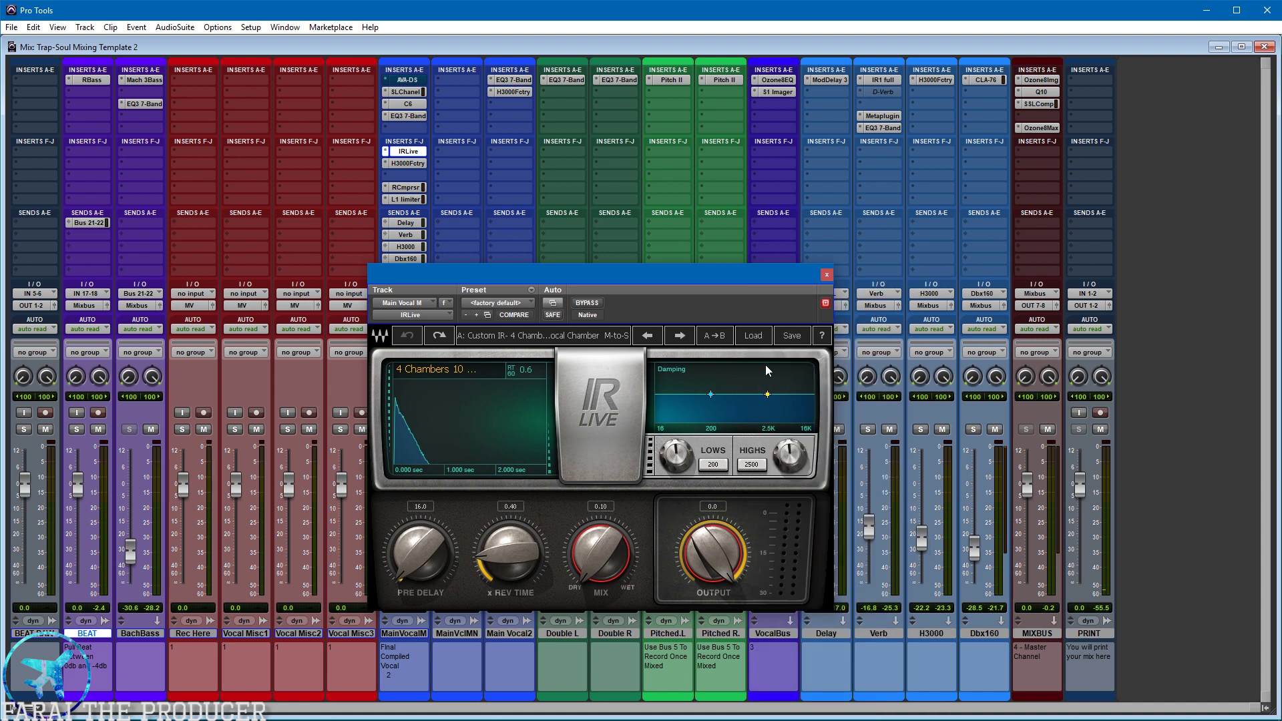
{"action": "left_click", "coordinate": [827, 275]}
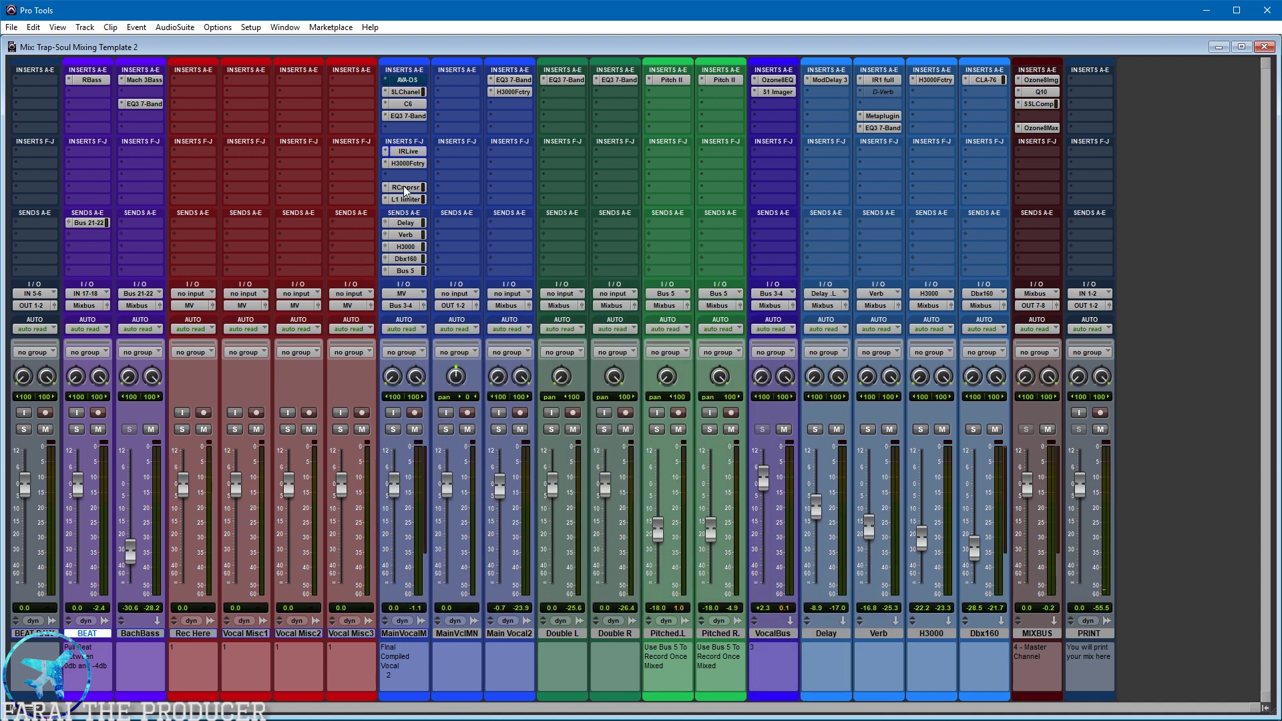
{"action": "left_click", "coordinate": [408, 151]}
{"action": "left_click", "coordinate": [418, 152]}
{"action": "left_click", "coordinate": [409, 152]}
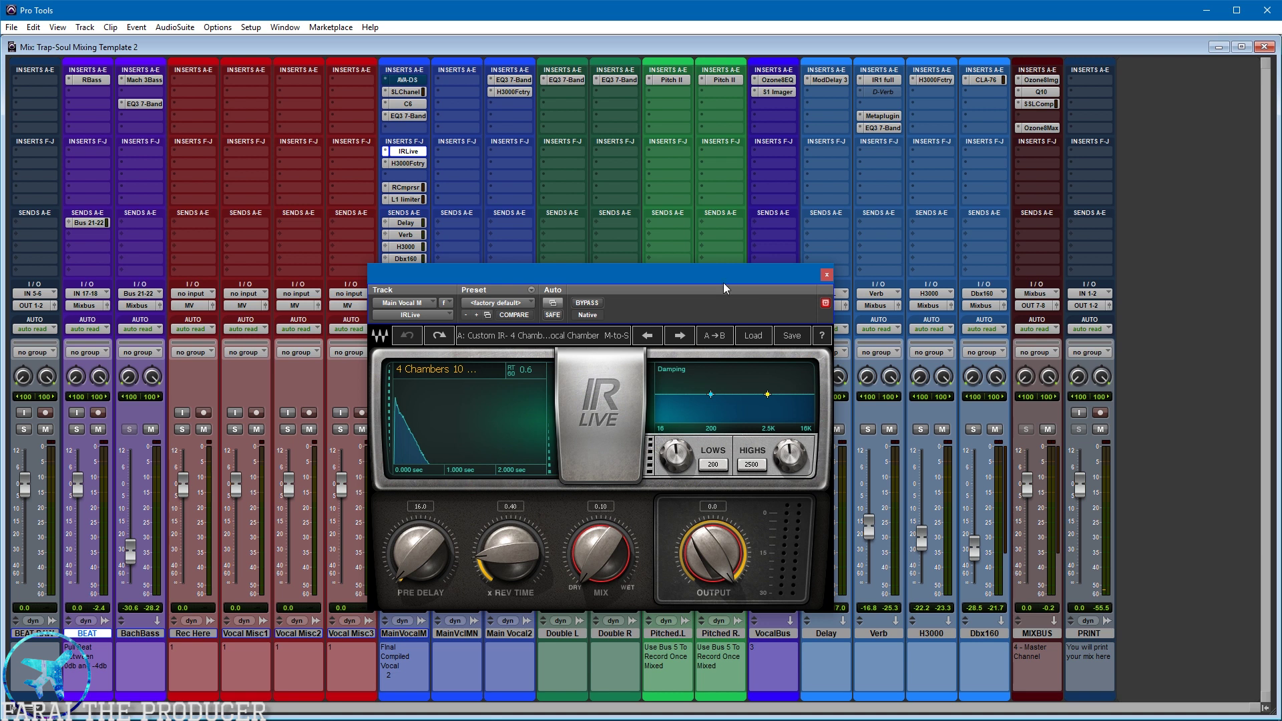
{"action": "left_click", "coordinate": [827, 274]}
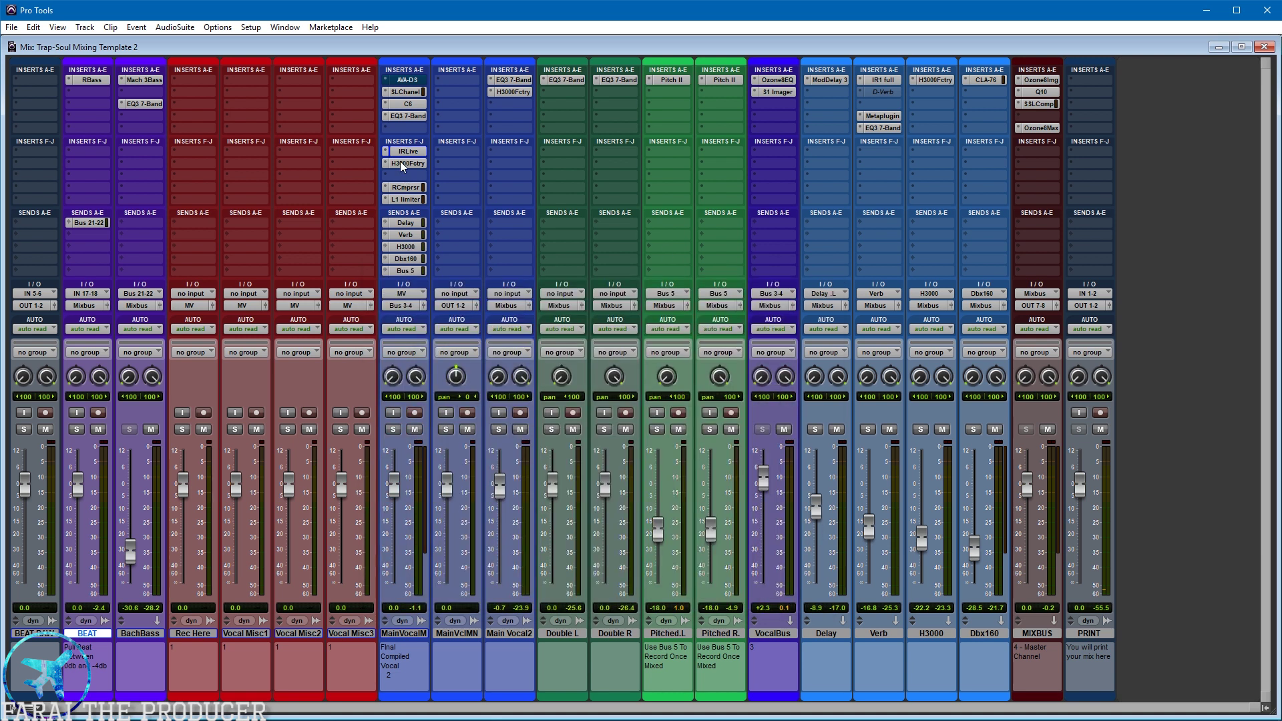
- Examine the BarrysStereoSpreader Edit settings in H3000 Factory on Main Vocal M and close the plug-in
{"action": "left_click", "coordinate": [407, 163]}
{"action": "left_click_drag", "start_coordinate": [629, 287], "coordinate": [611, 179]}
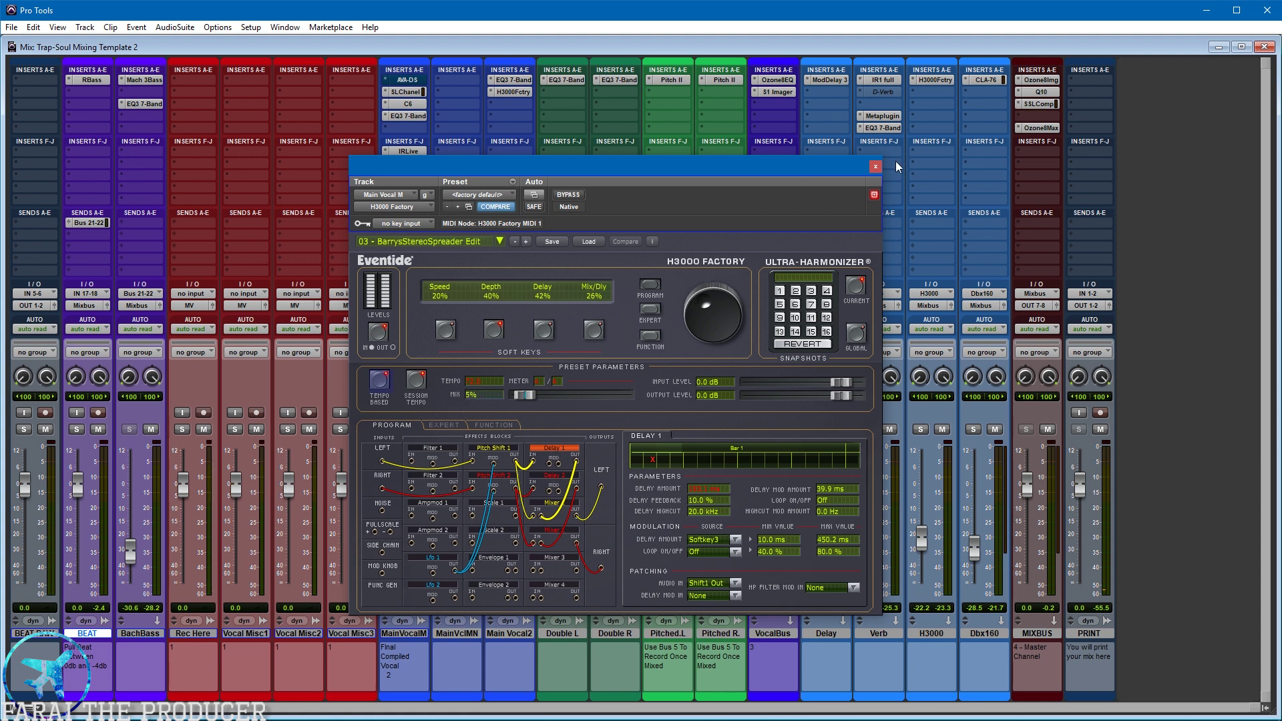
{"action": "left_click", "coordinate": [875, 167]}
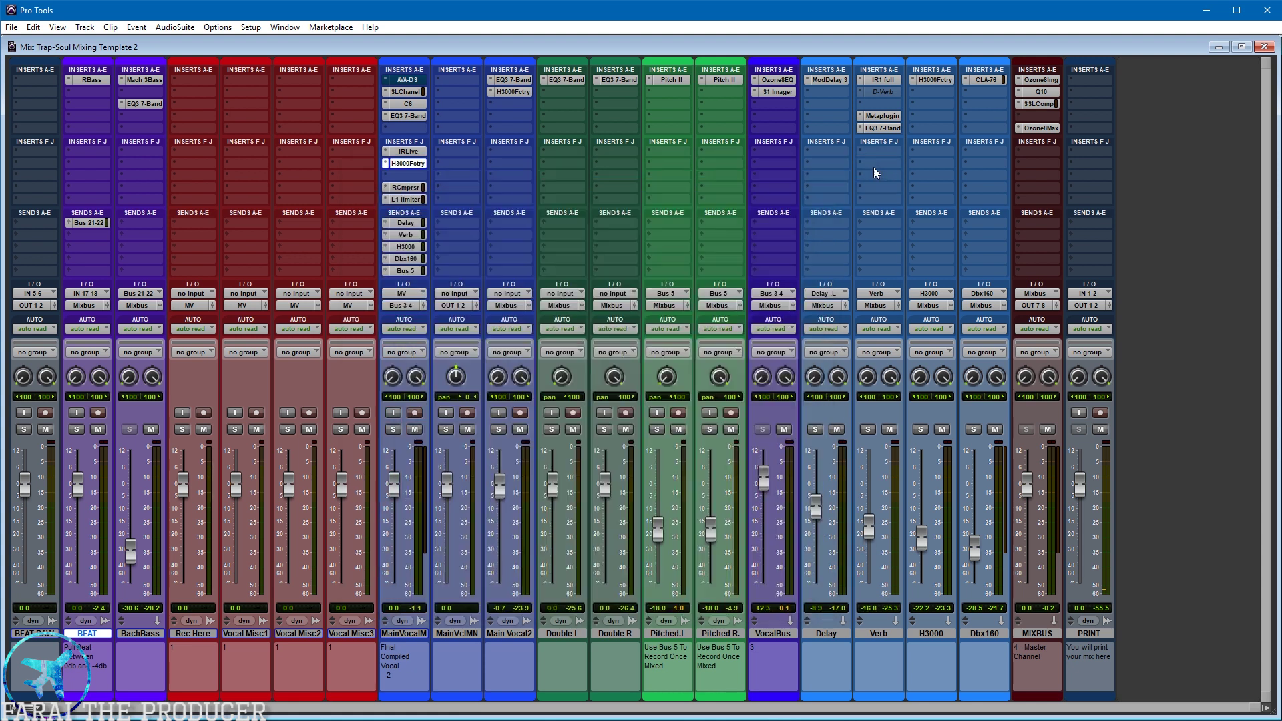
- Open RCompressor on Main Vocal M, examine its settings and keep it open beside the tracks in the Edit window
{"action": "left_click", "coordinate": [410, 193]}
{"action": "left_click_drag", "start_coordinate": [558, 167], "coordinate": [632, 188]}
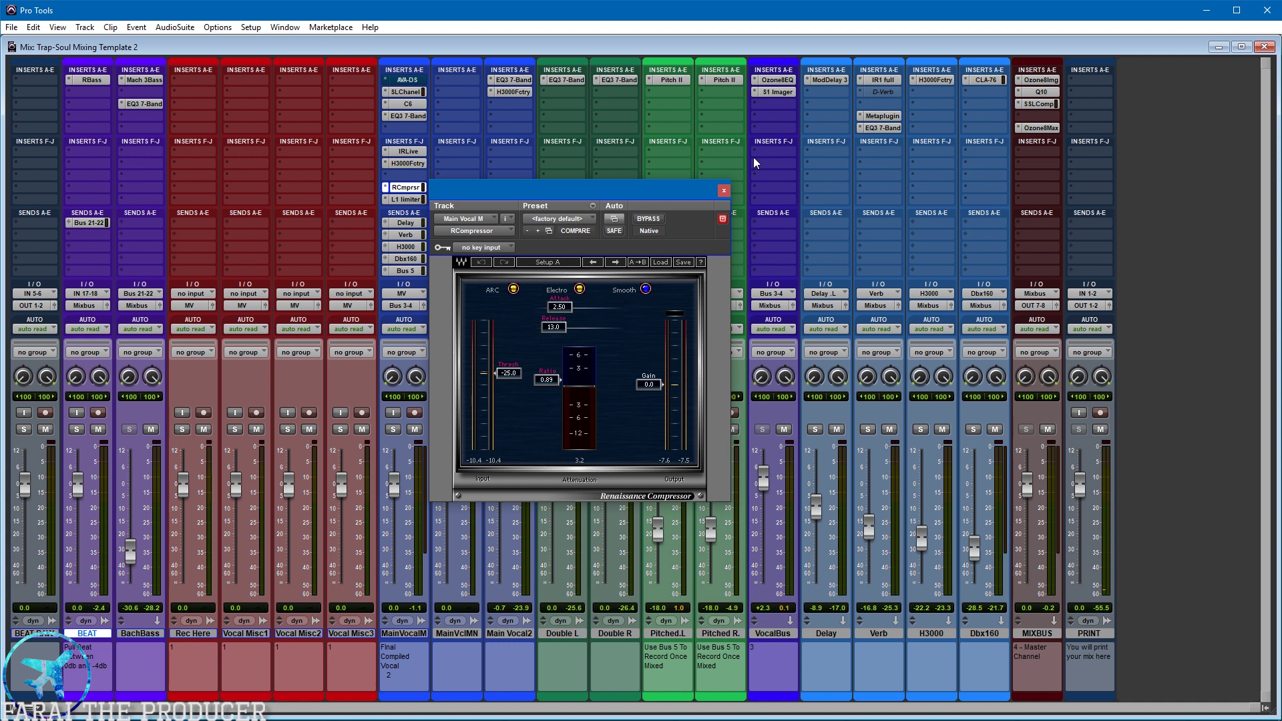
{"action": "key", "text": "ctrl+equal"}
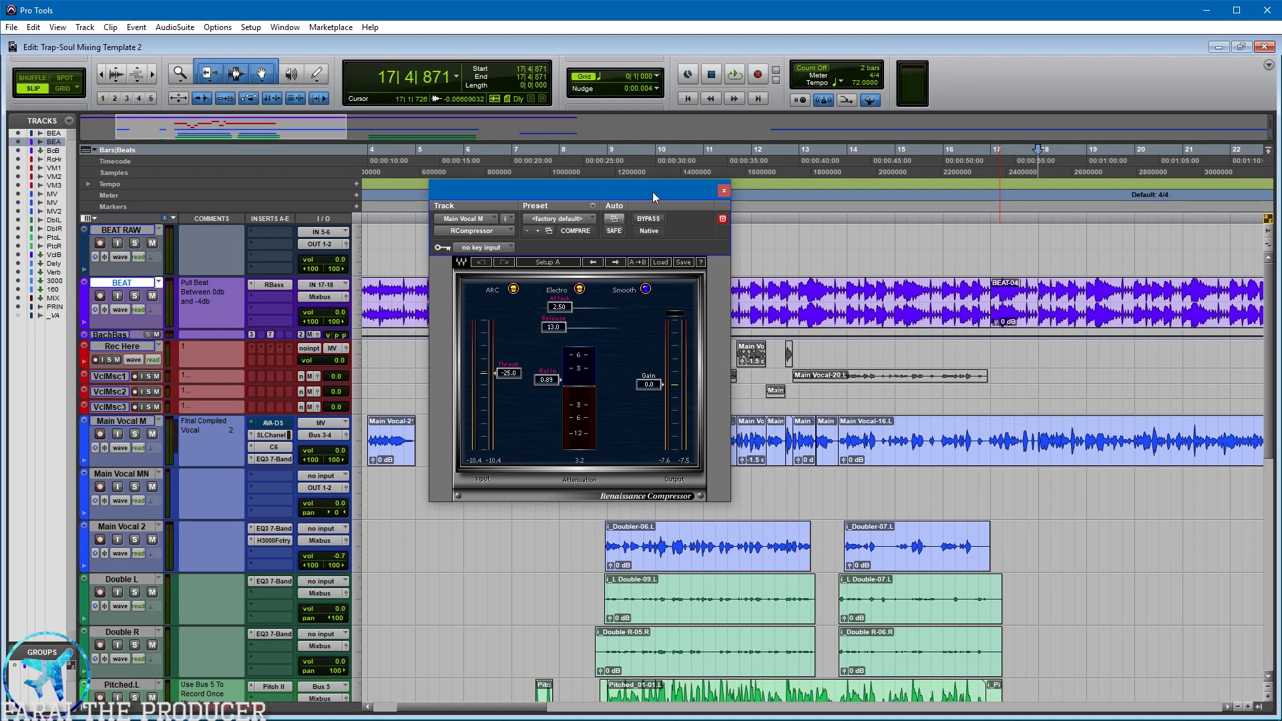
{"action": "left_click_drag", "start_coordinate": [631, 193], "coordinate": [852, 356]}
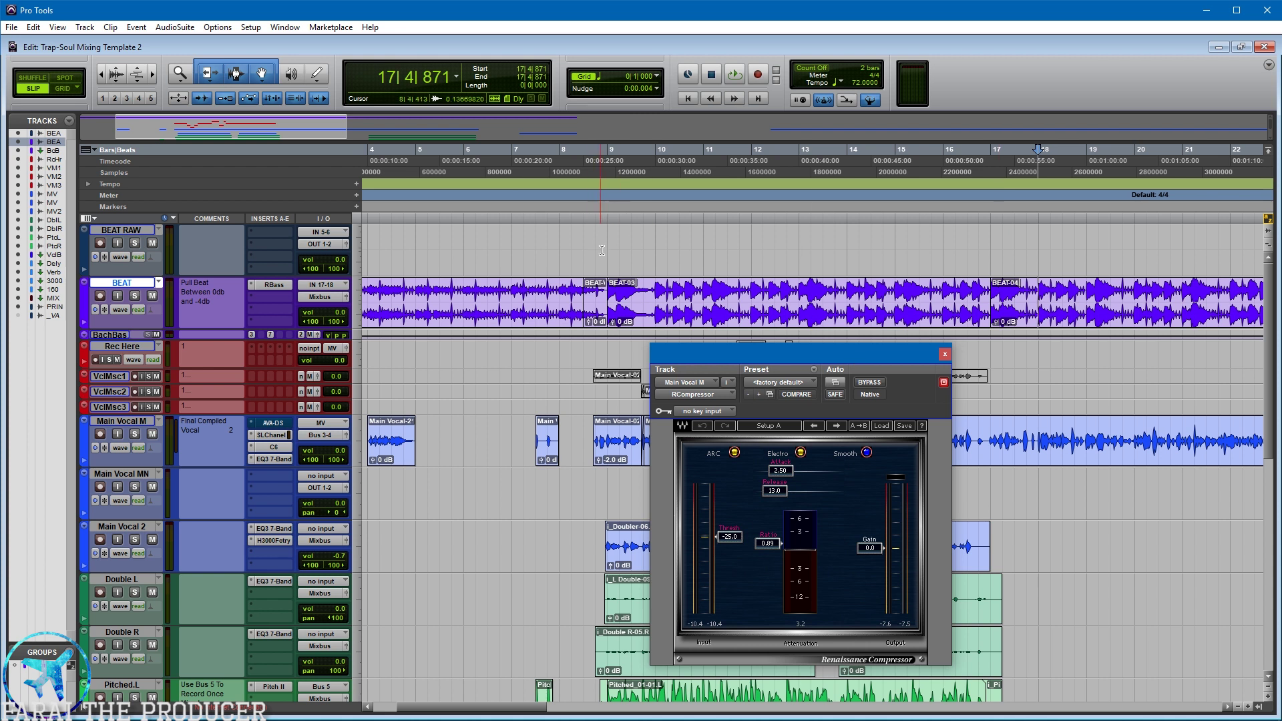
- Play the BEAT-03 section while toggling the RCompressor bypass on Main Vocal M, and stop playback
{"action": "left_click", "coordinate": [711, 317]}
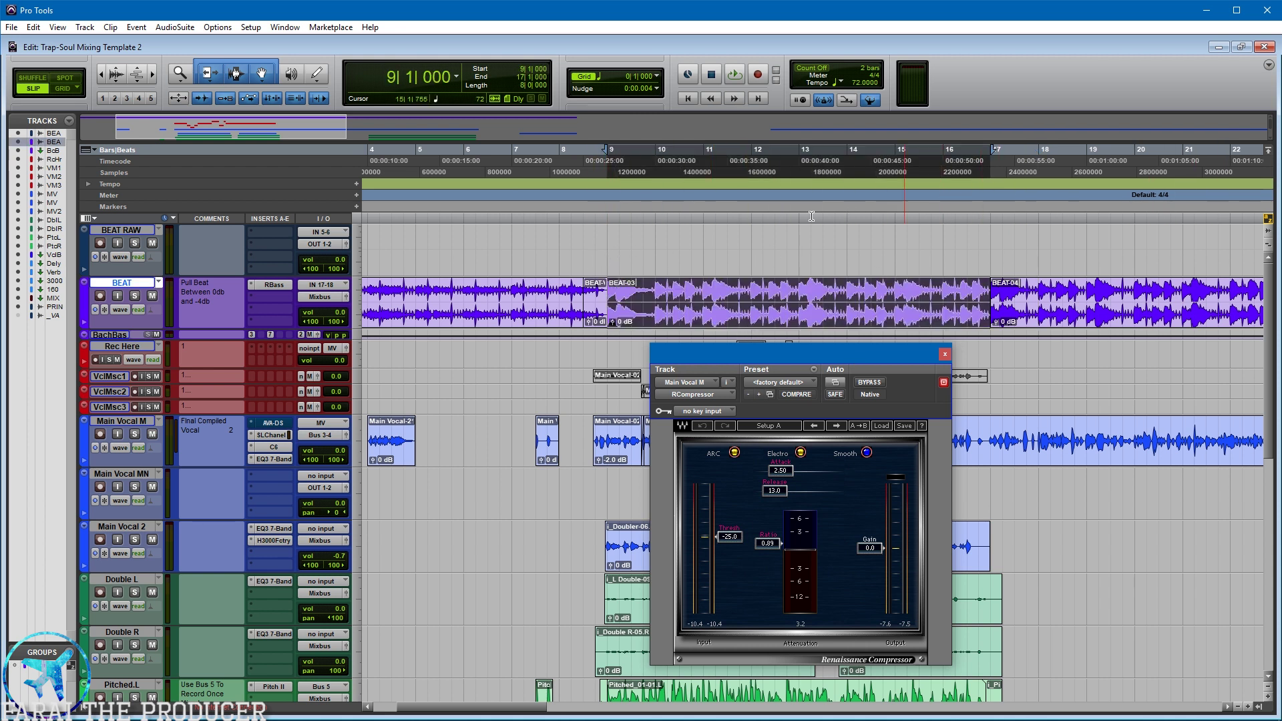
{"action": "right_click", "coordinate": [734, 74]}
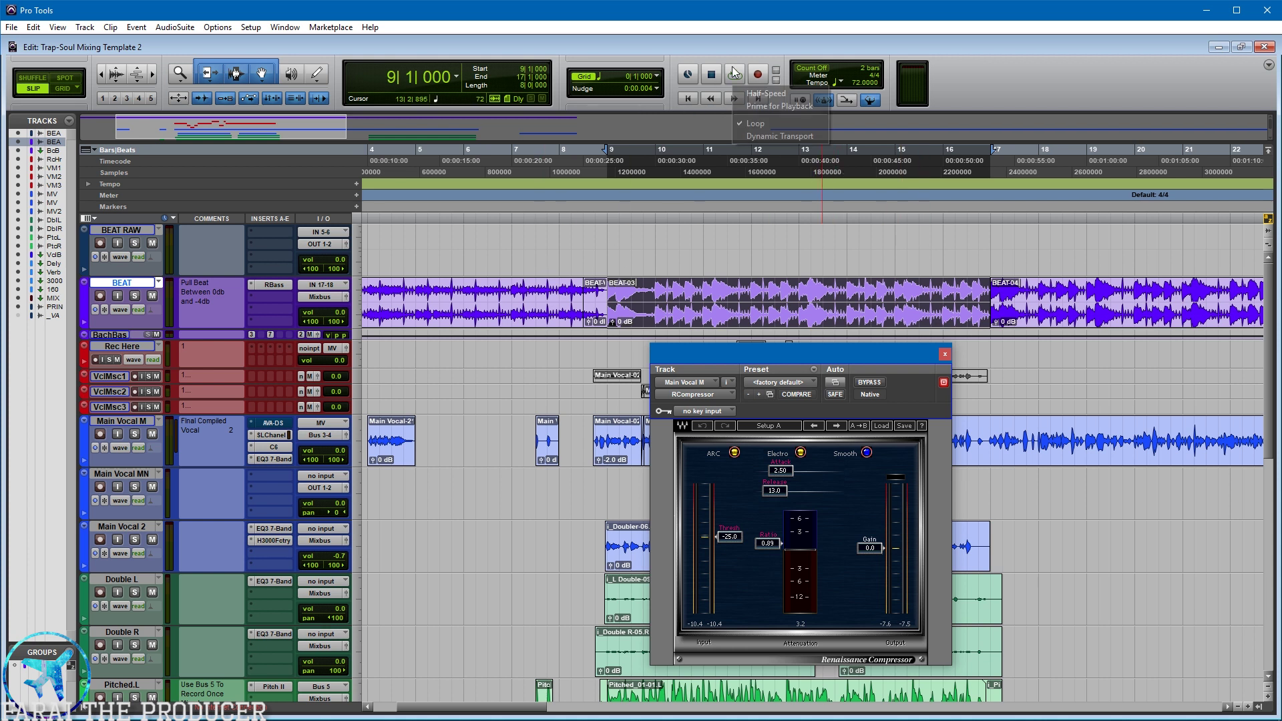
{"action": "left_click", "coordinate": [755, 39]}
{"action": "key", "text": "space"}
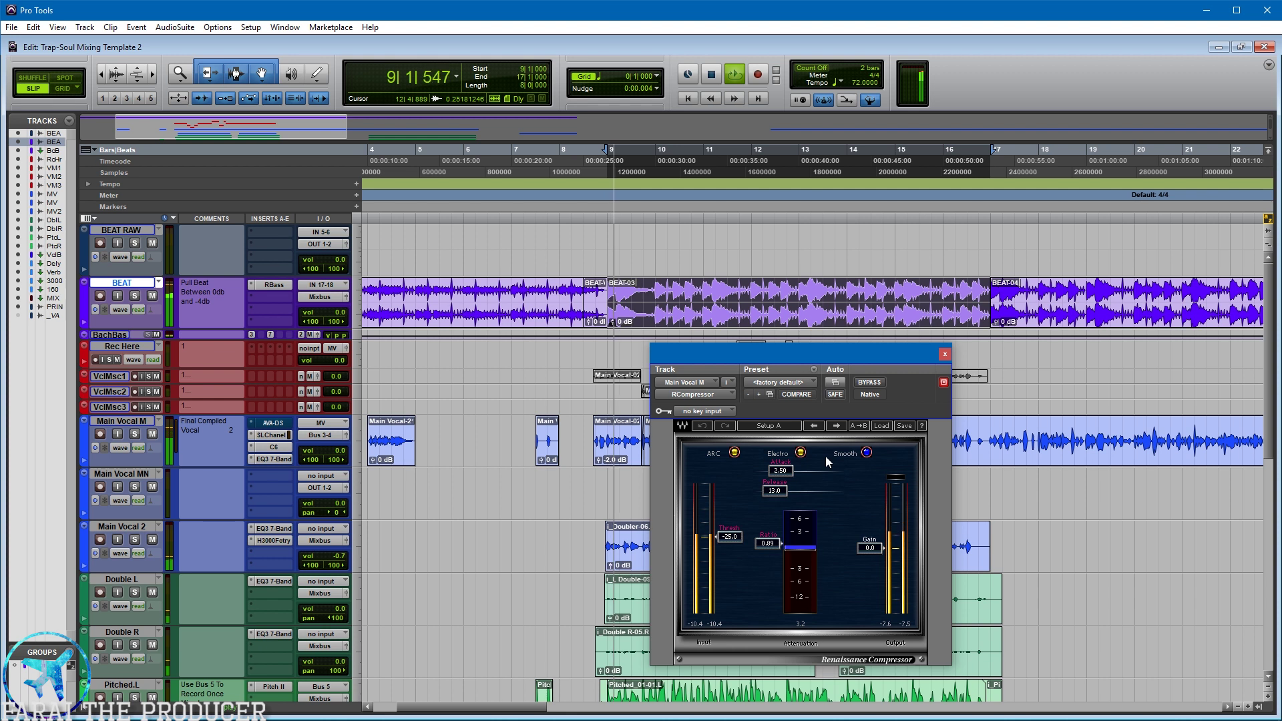
{"action": "left_click", "coordinate": [869, 382]}
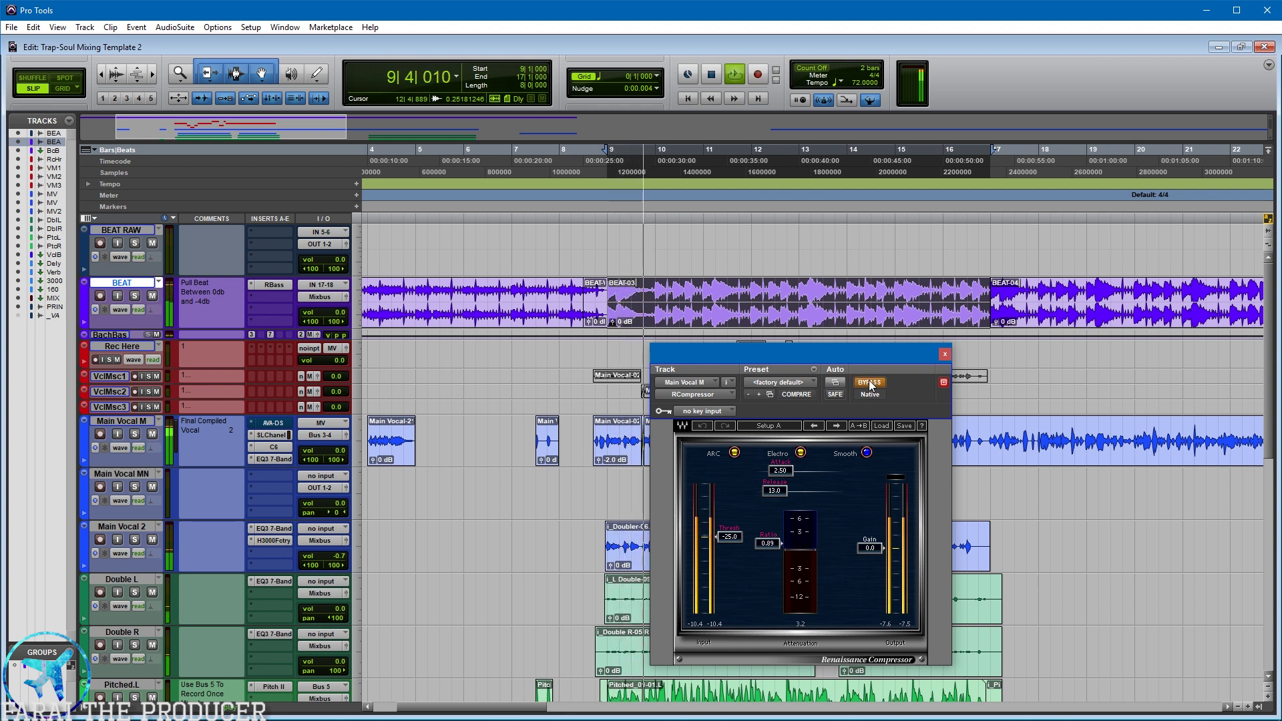
{"action": "left_click", "coordinate": [869, 384]}
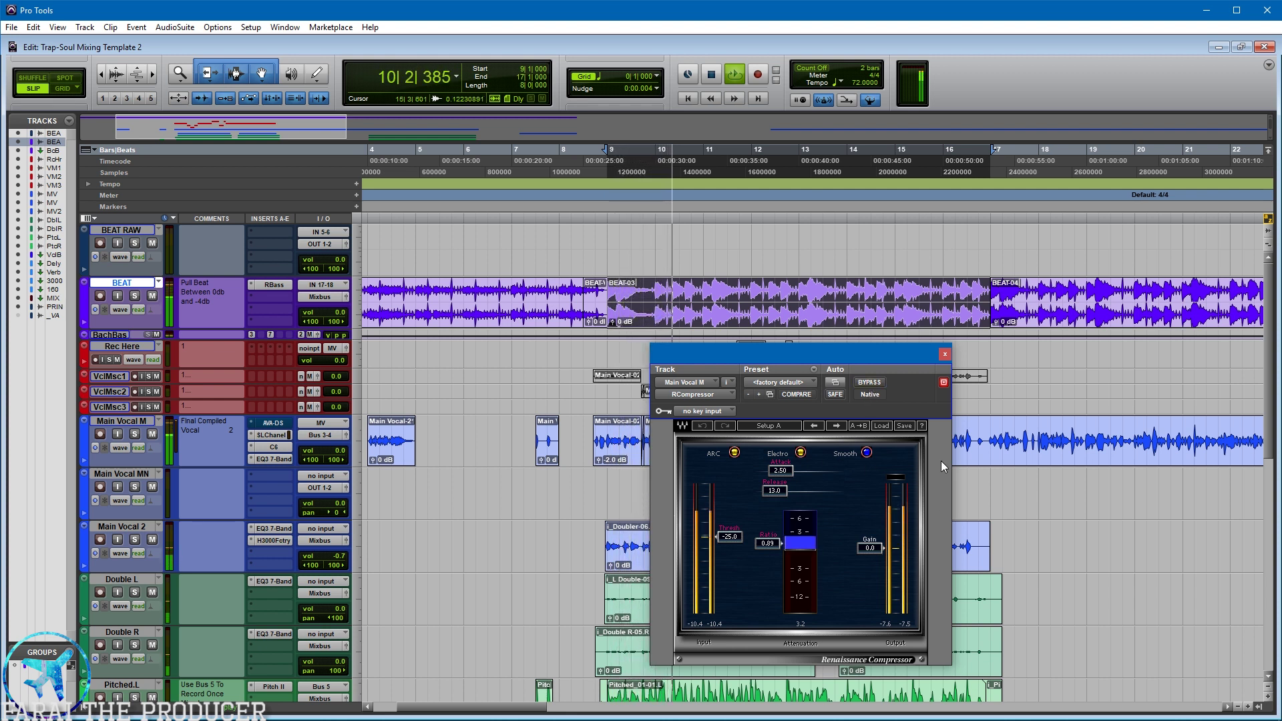
{"action": "left_click", "coordinate": [869, 383]}
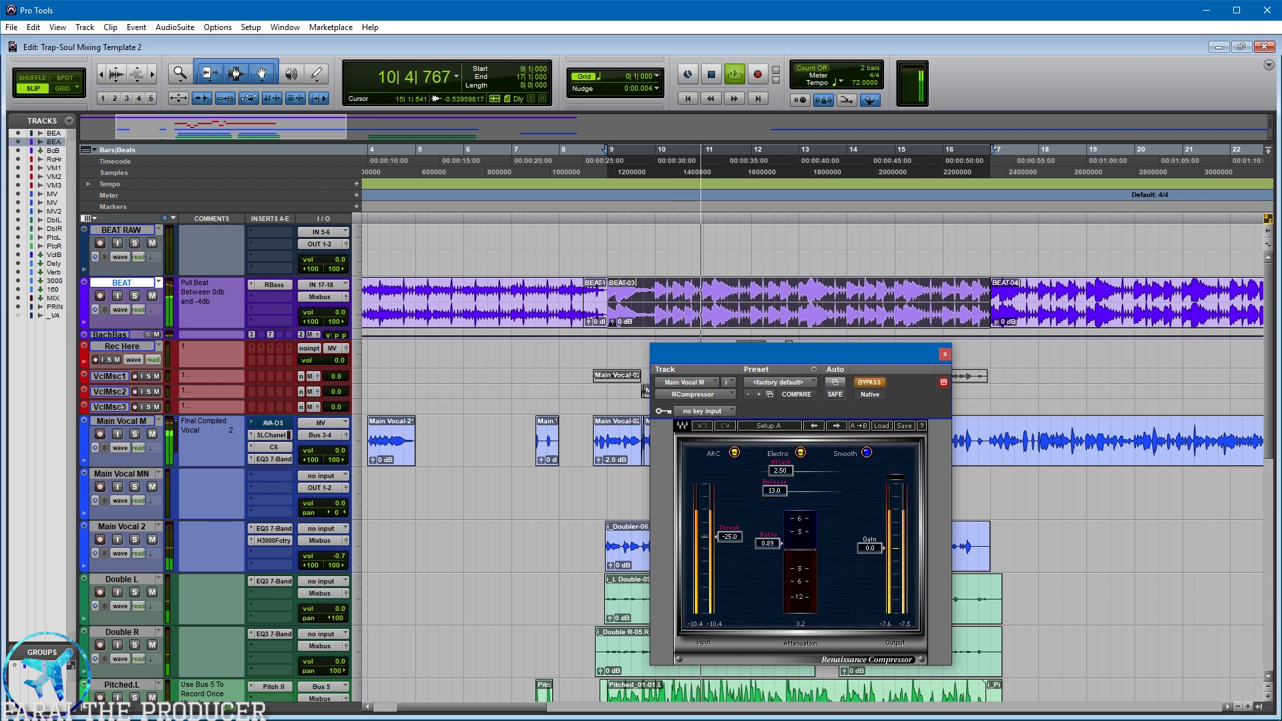
{"action": "left_click", "coordinate": [870, 384]}
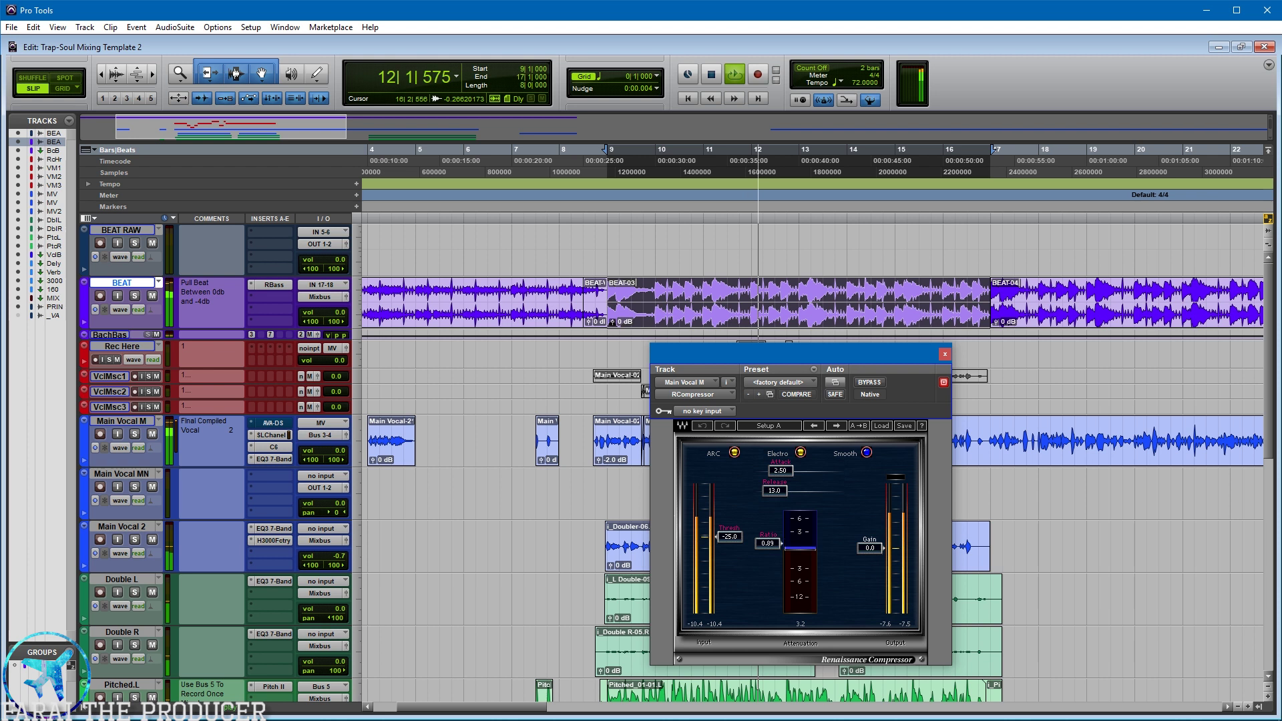
{"action": "key", "text": "space"}
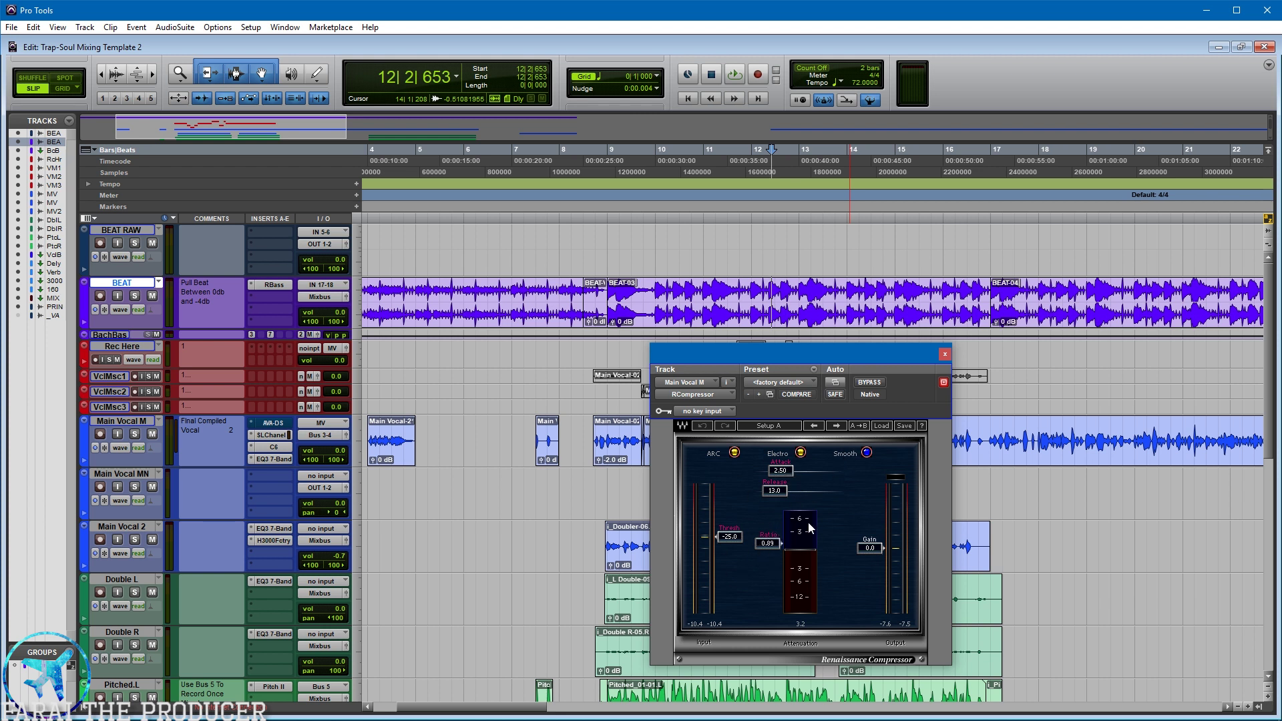
- Return to the Mix window, examine the L1 limiter's threshold, ceiling and release on Main Vocal M, and close it
{"action": "key", "text": "ctrl+equal"}
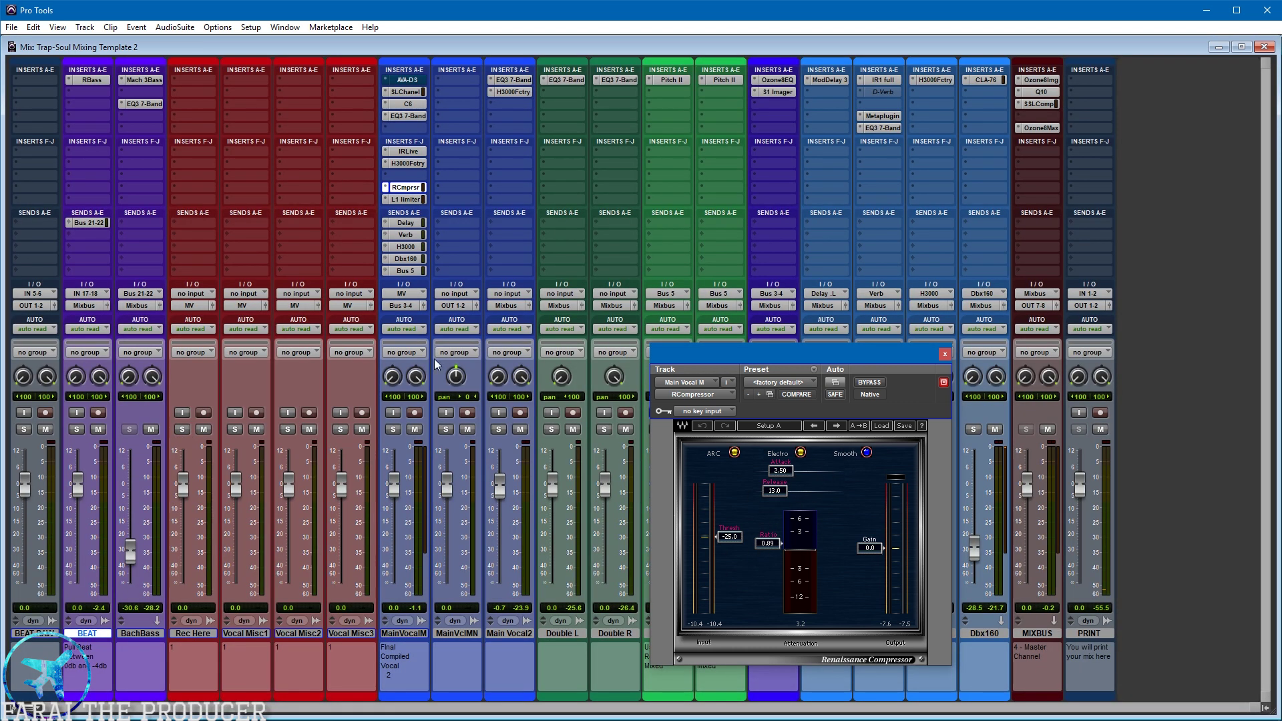
{"action": "left_click", "coordinate": [406, 198]}
{"action": "left_click_drag", "start_coordinate": [807, 354], "coordinate": [676, 348]}
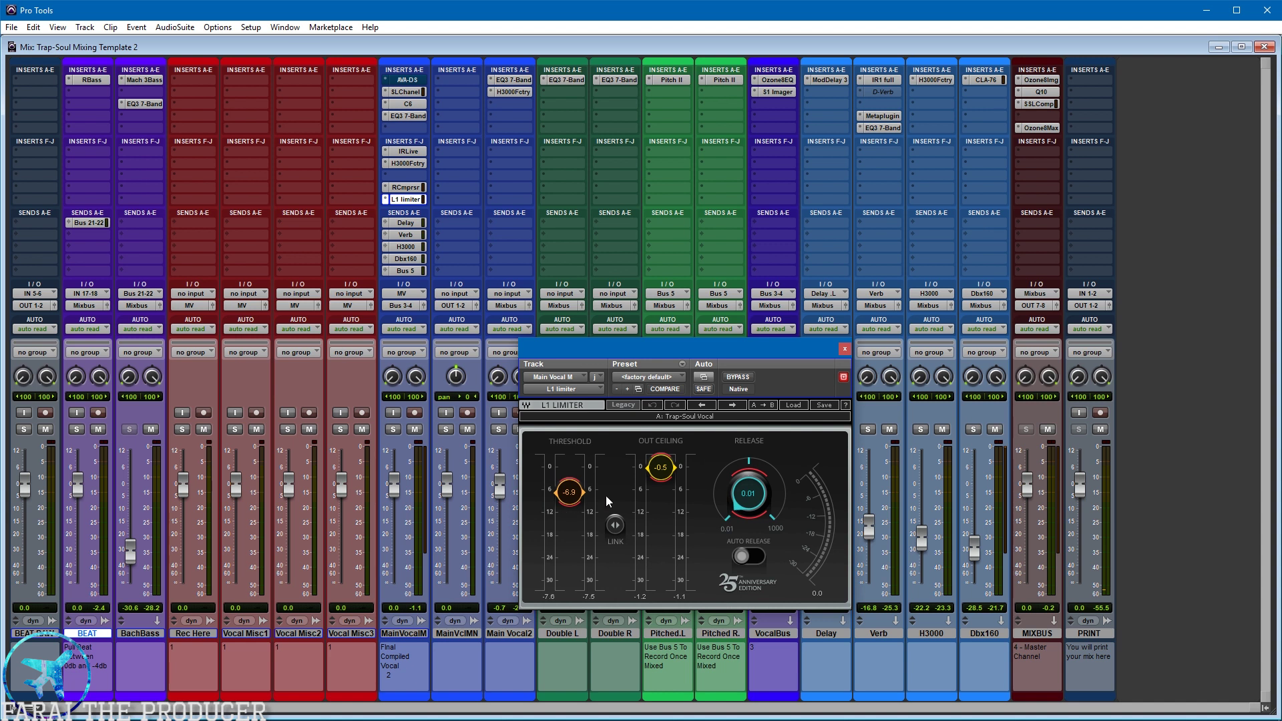
{"action": "left_click", "coordinate": [747, 493]}
{"action": "left_click", "coordinate": [844, 349]}
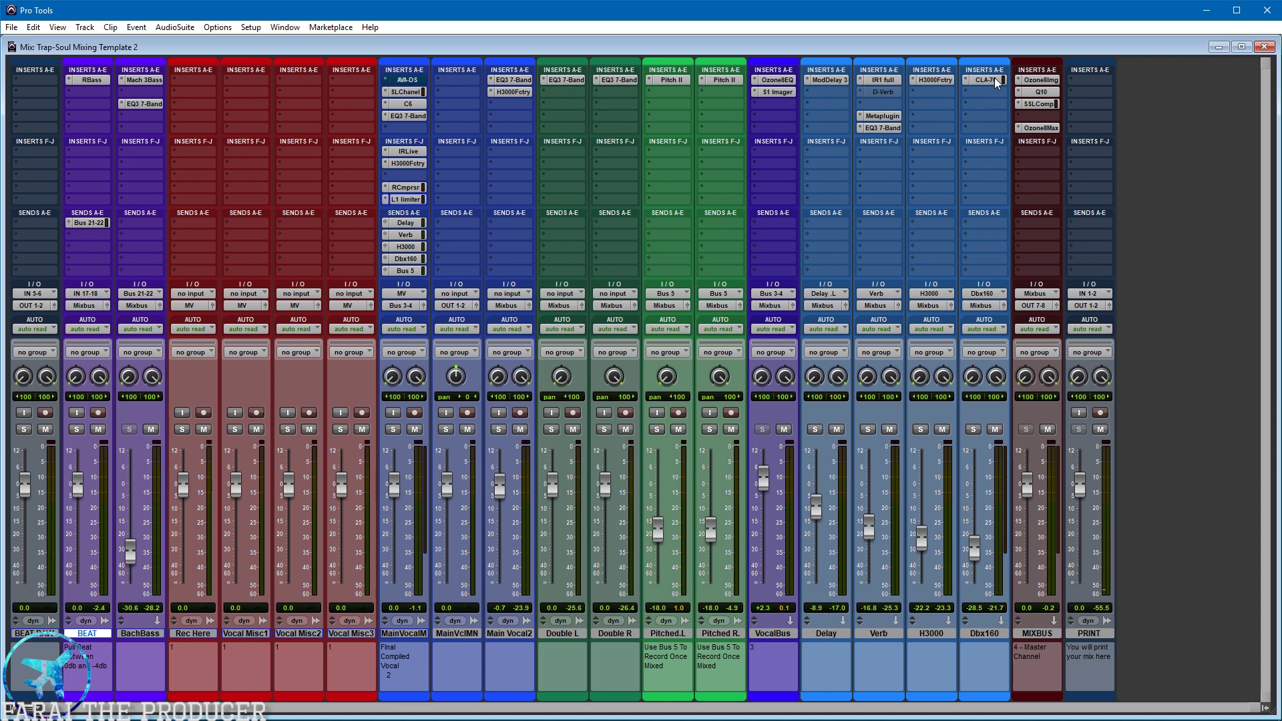
- Select the BEAT-03 clip on the BEAT track in the Edit window and return to the Mix window
{"action": "key", "text": "ctrl+equal"}
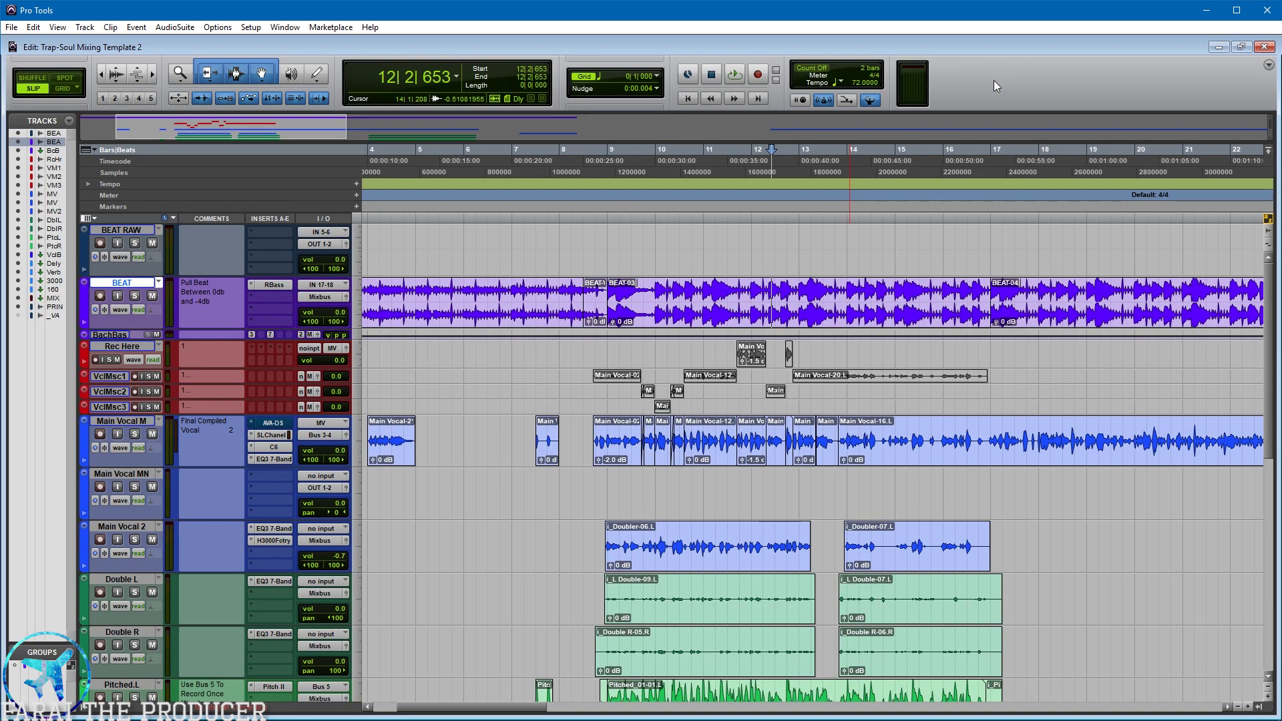
{"action": "scroll", "coordinate": [780, 352], "scroll_direction": "right", "scroll_amount": 2}
{"action": "left_click", "coordinate": [715, 320]}
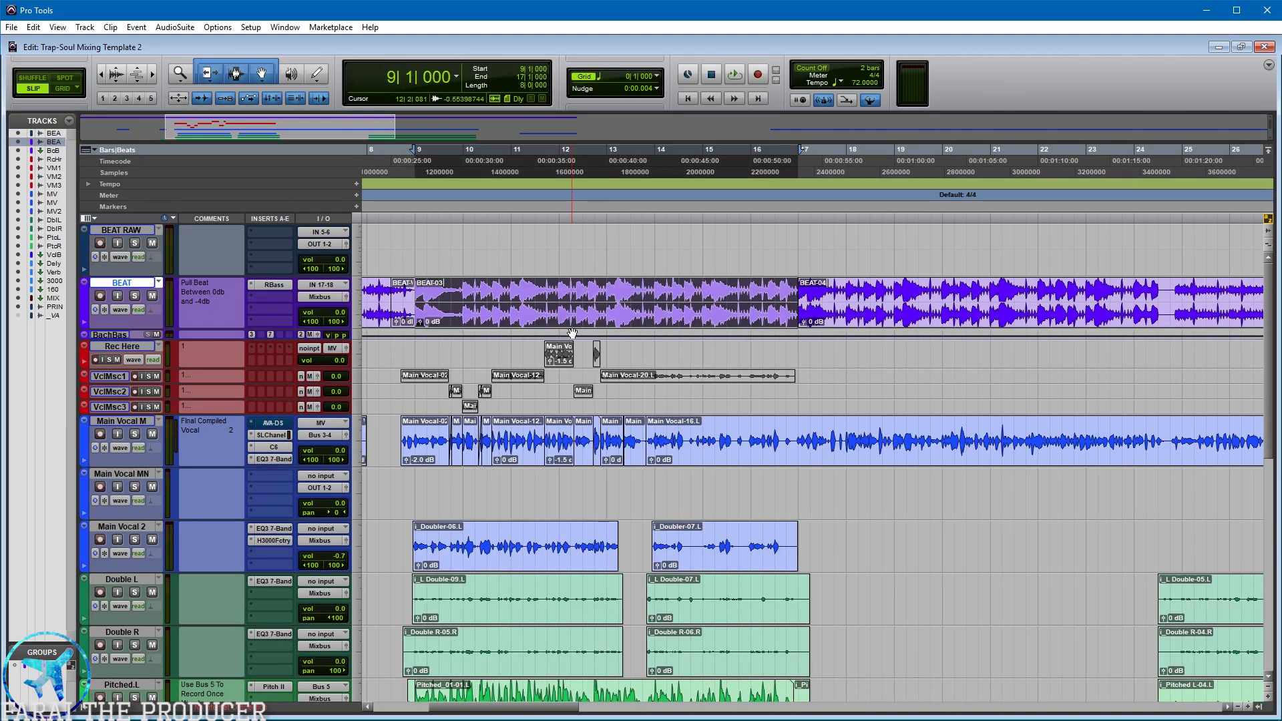
{"action": "key", "text": "alt"}
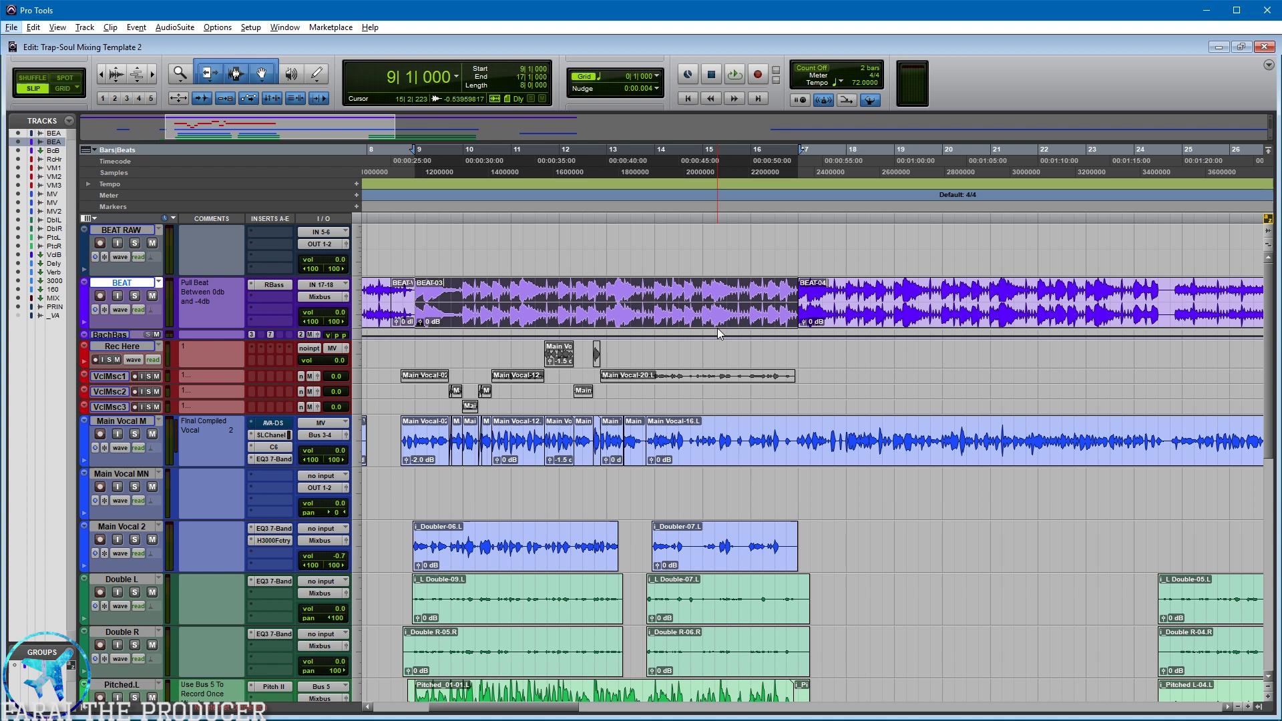
{"action": "scroll", "coordinate": [605, 326], "scroll_direction": "left", "scroll_amount": 2}
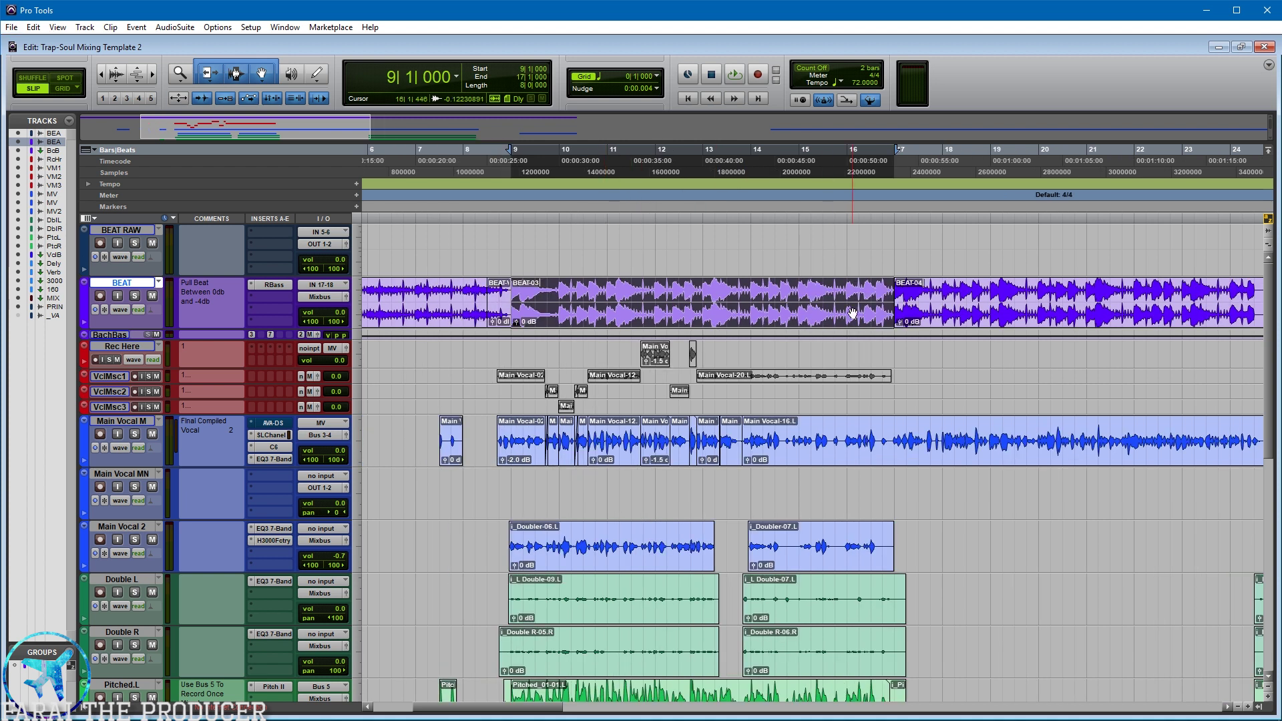
{"action": "key", "text": "ctrl+equal"}
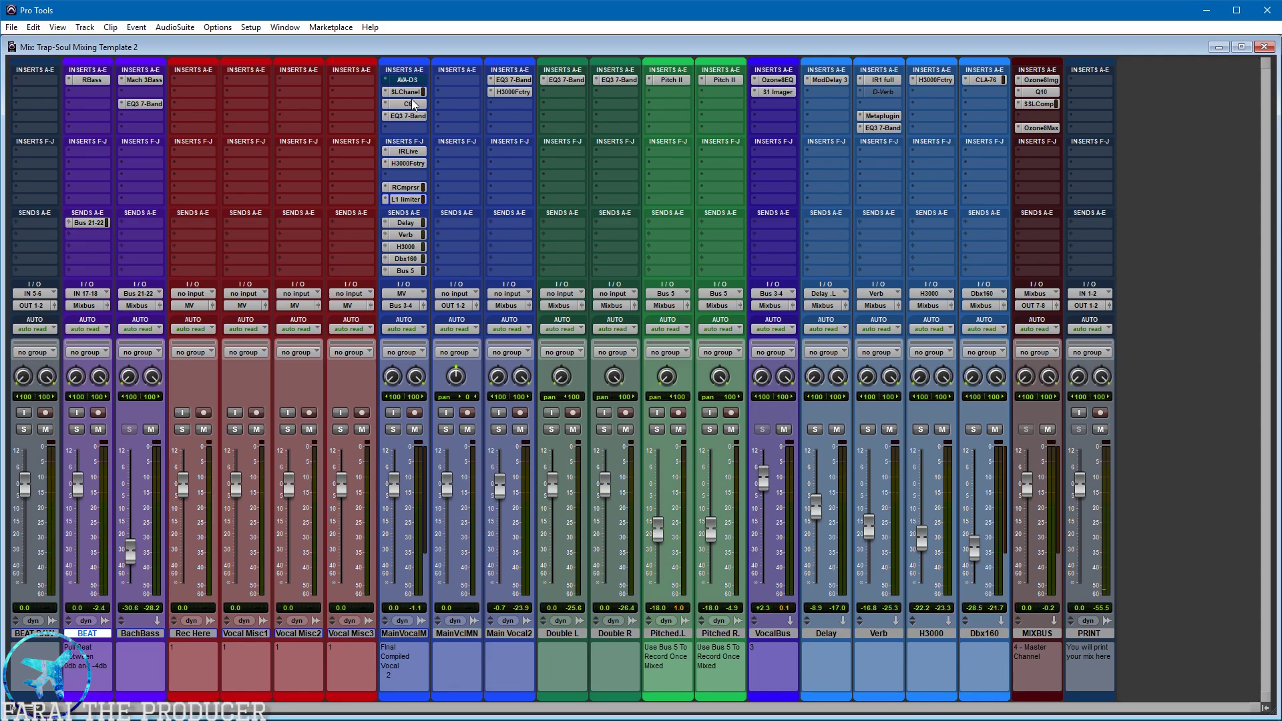
- Play the session to compare Main Vocal M with its inserts bypassed and active, and view its EQ3 7-Band curve
{"action": "mouse_move", "coordinate": [412, 200]}
{"action": "left_mouse_down"}
{"action": "mouse_move", "coordinate": [755, 161]}
{"action": "mouse_move", "coordinate": [547, 217]}
{"action": "mouse_move", "coordinate": [425, 192]}
{"action": "left_mouse_up"}
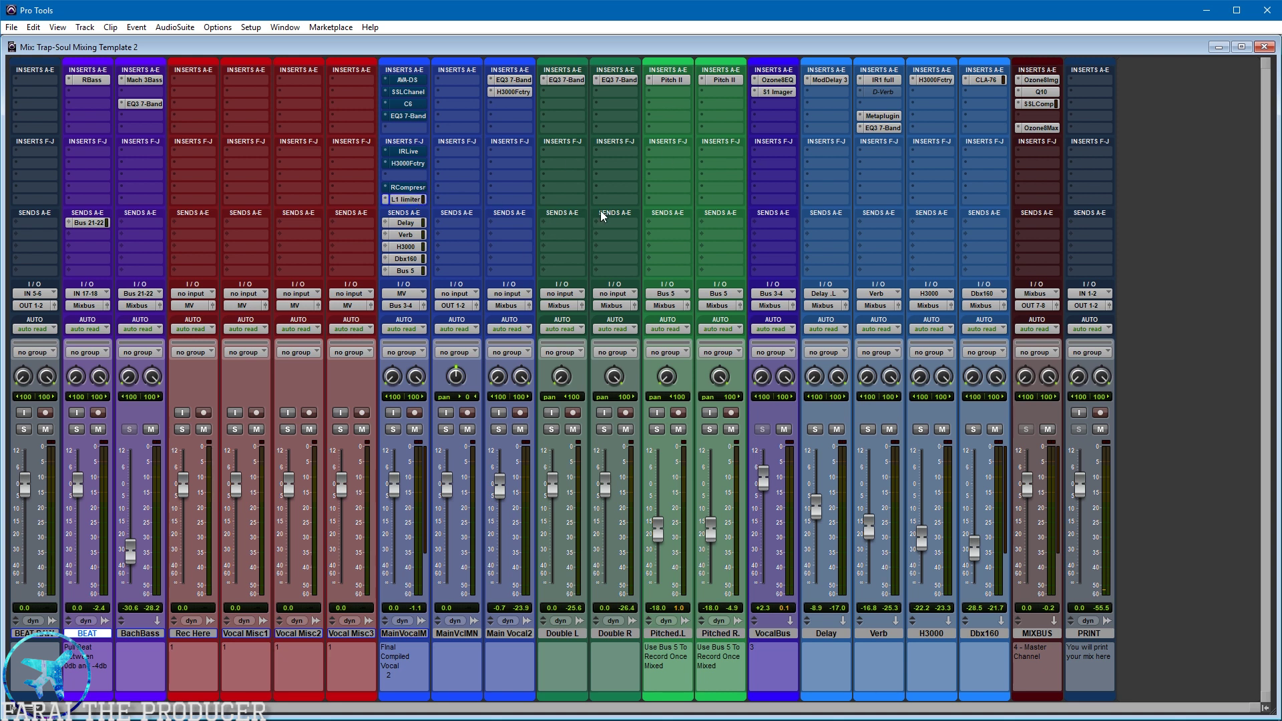
{"action": "key", "text": "space"}
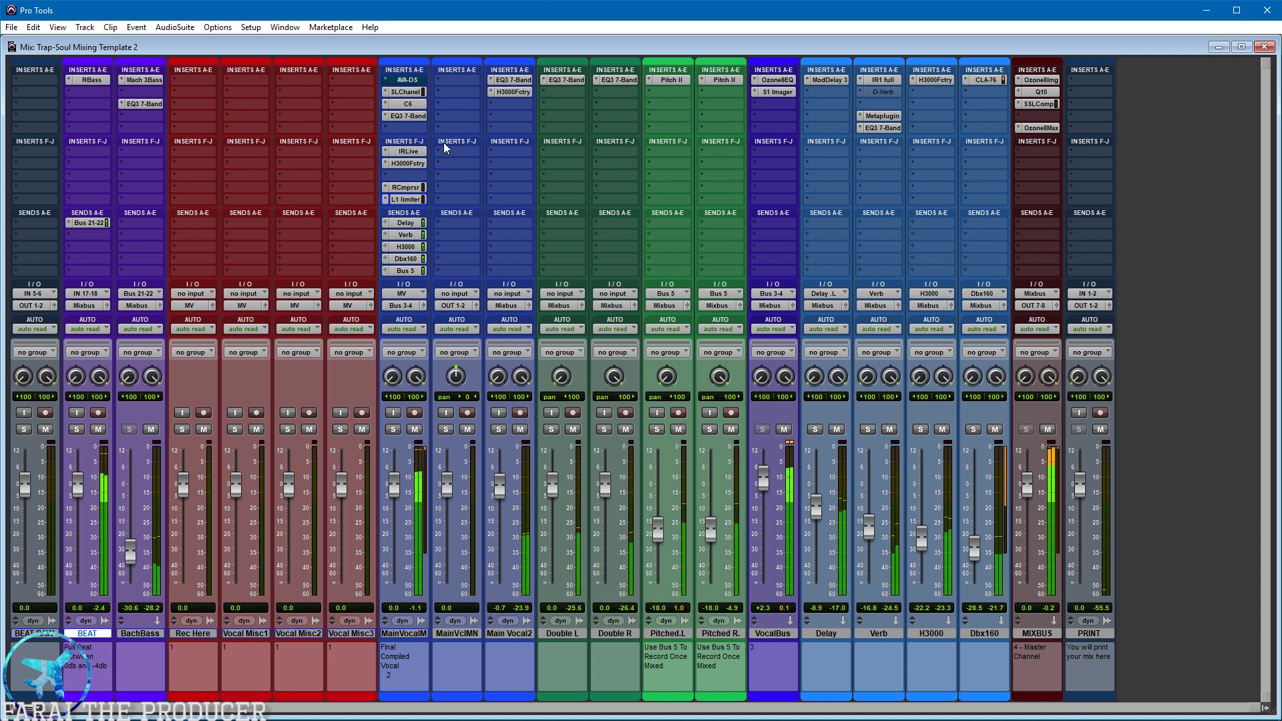
{"action": "left_click", "coordinate": [411, 114]}
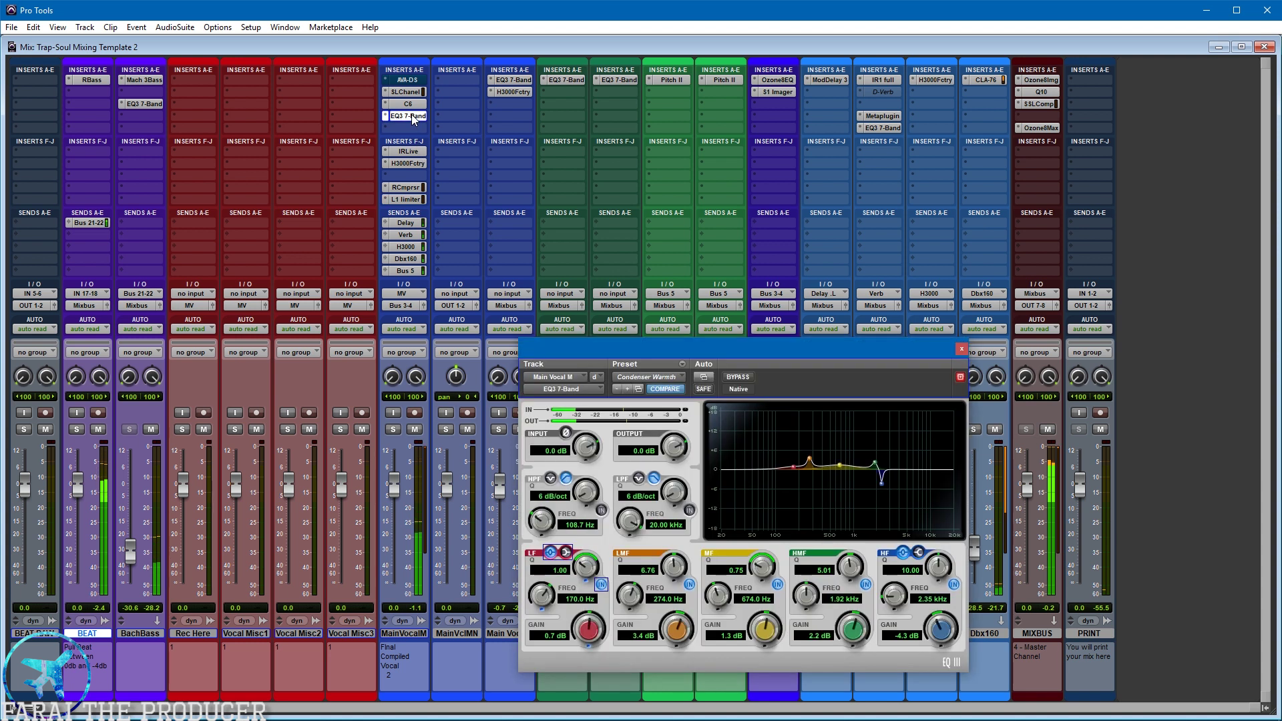
{"action": "left_click", "coordinate": [415, 118]}
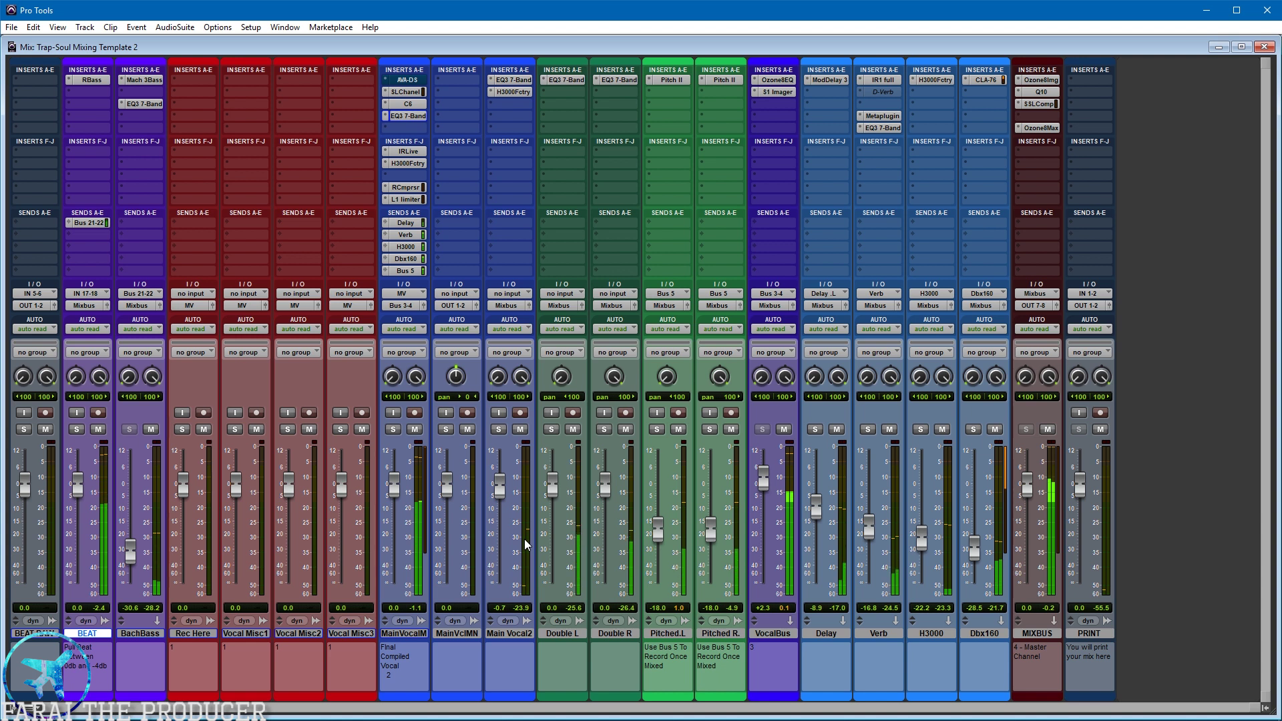
- Select the Double L and Double R tracks, examine the EQ3 7-Band settings on Double R, and close the plug-in
{"action": "left_click", "coordinate": [561, 632]}
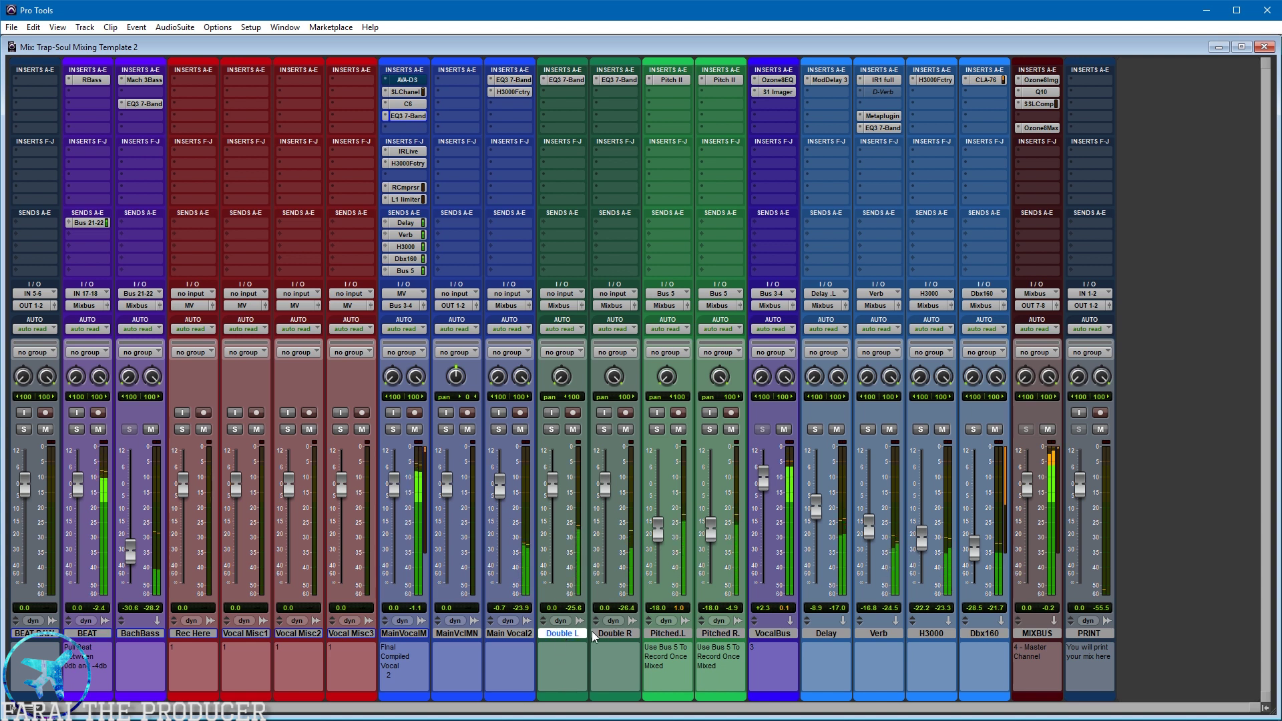
{"action": "left_click", "coordinate": [614, 633], "text": "shift"}
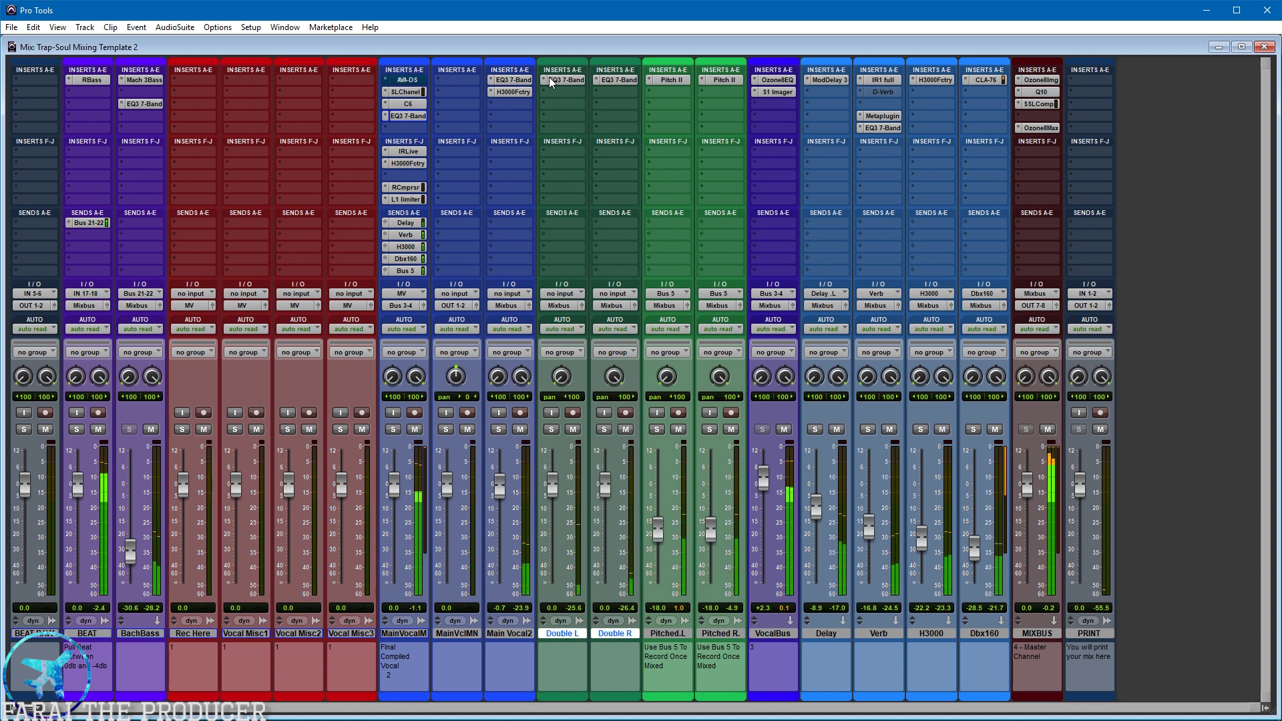
{"action": "left_click", "coordinate": [619, 80]}
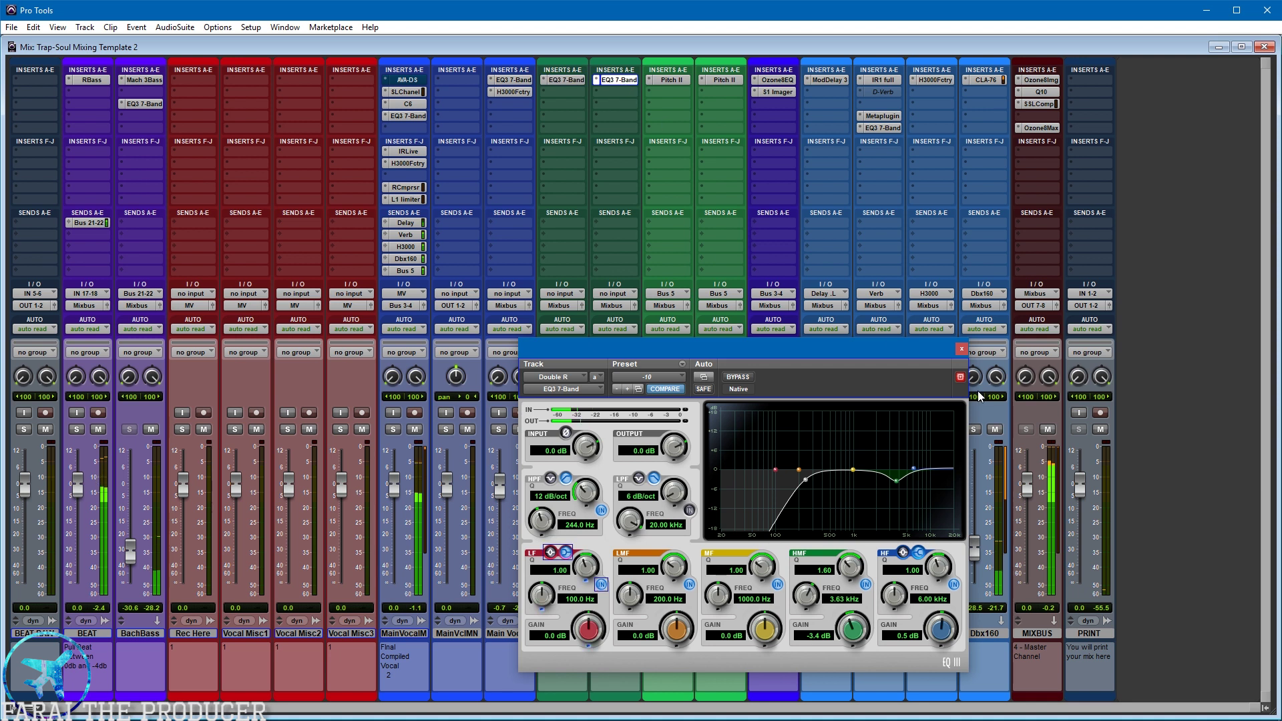
{"action": "left_click", "coordinate": [961, 348]}
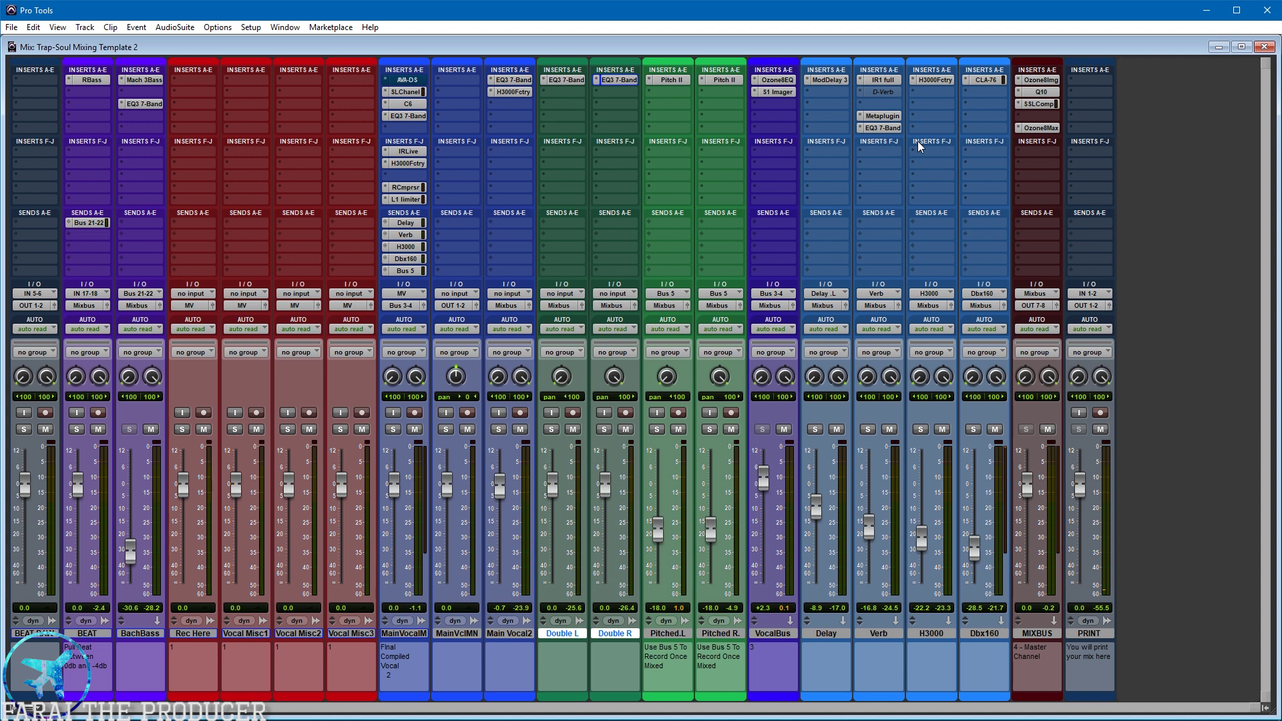
- Select the tracks from Rec Here to Vocal Misc3, and narrow the selection to Vocal Misc1 through Vocal Misc3
{"action": "left_click", "coordinate": [400, 671]}
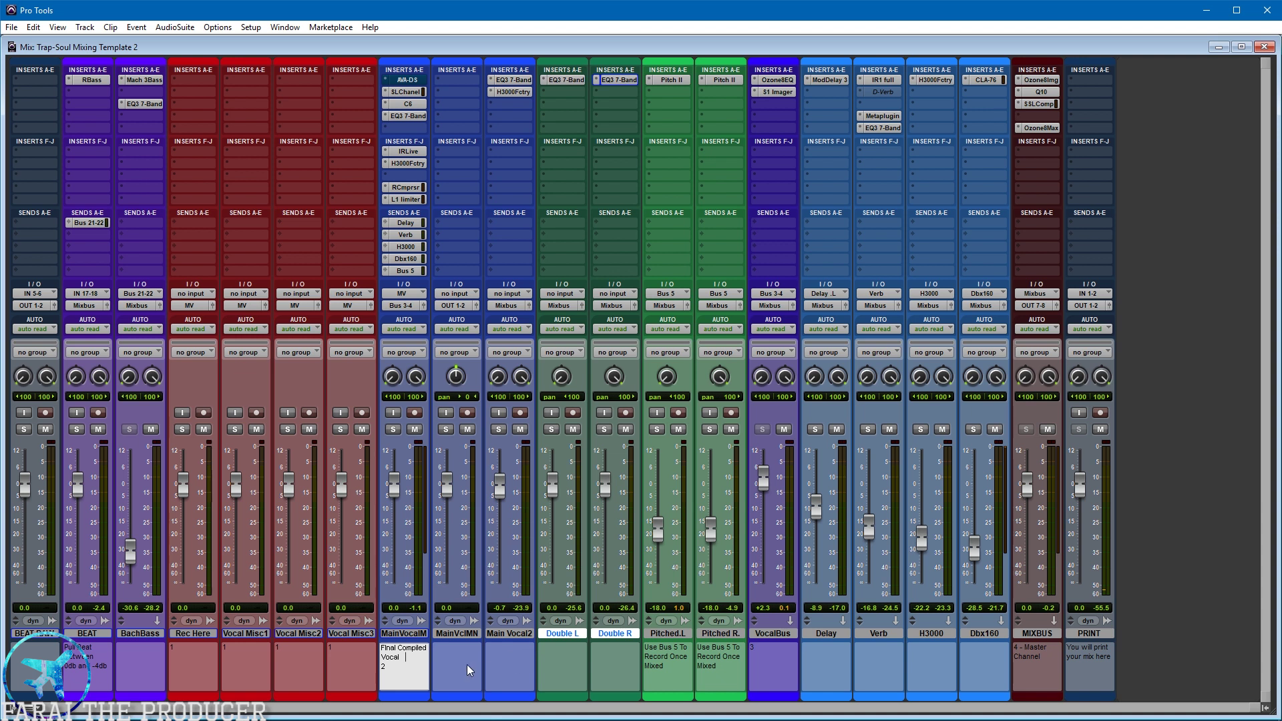
{"action": "left_click", "coordinate": [366, 634]}
{"action": "left_click", "coordinate": [194, 635], "text": "shift"}
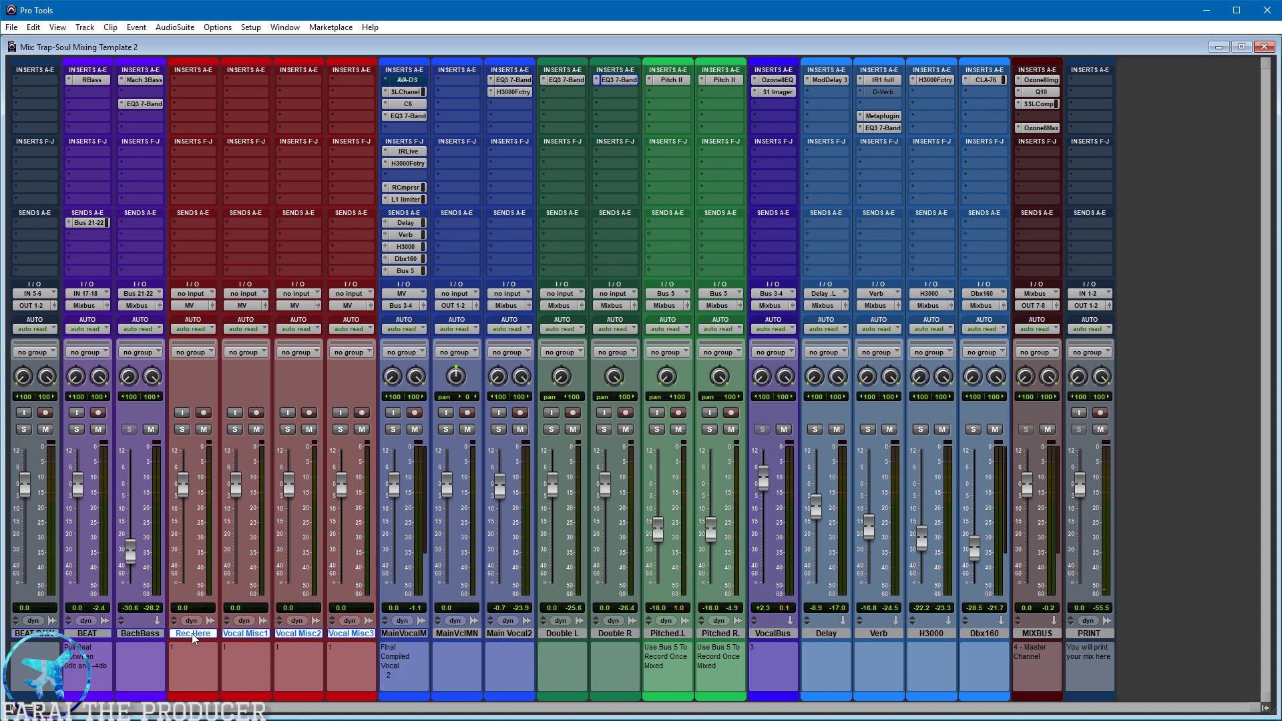
{"action": "left_click", "coordinate": [147, 635]}
{"action": "left_click", "coordinate": [237, 636]}
{"action": "left_click", "coordinate": [343, 636], "text": "shift"}
- Examine the EQ3 7-Band and C6 plug-ins on Main Vocal M and close the plug-in window
{"action": "left_click", "coordinate": [407, 116]}
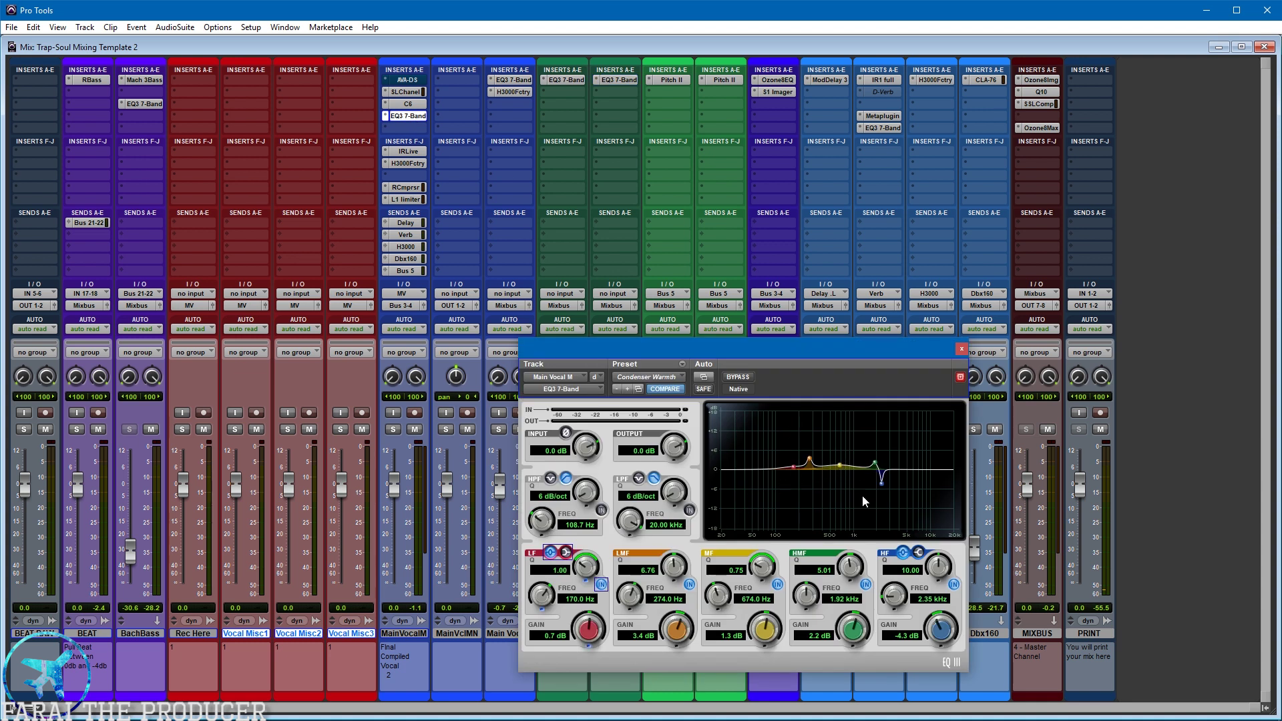
{"action": "left_click", "coordinate": [415, 109]}
{"action": "left_click", "coordinate": [1009, 350]}
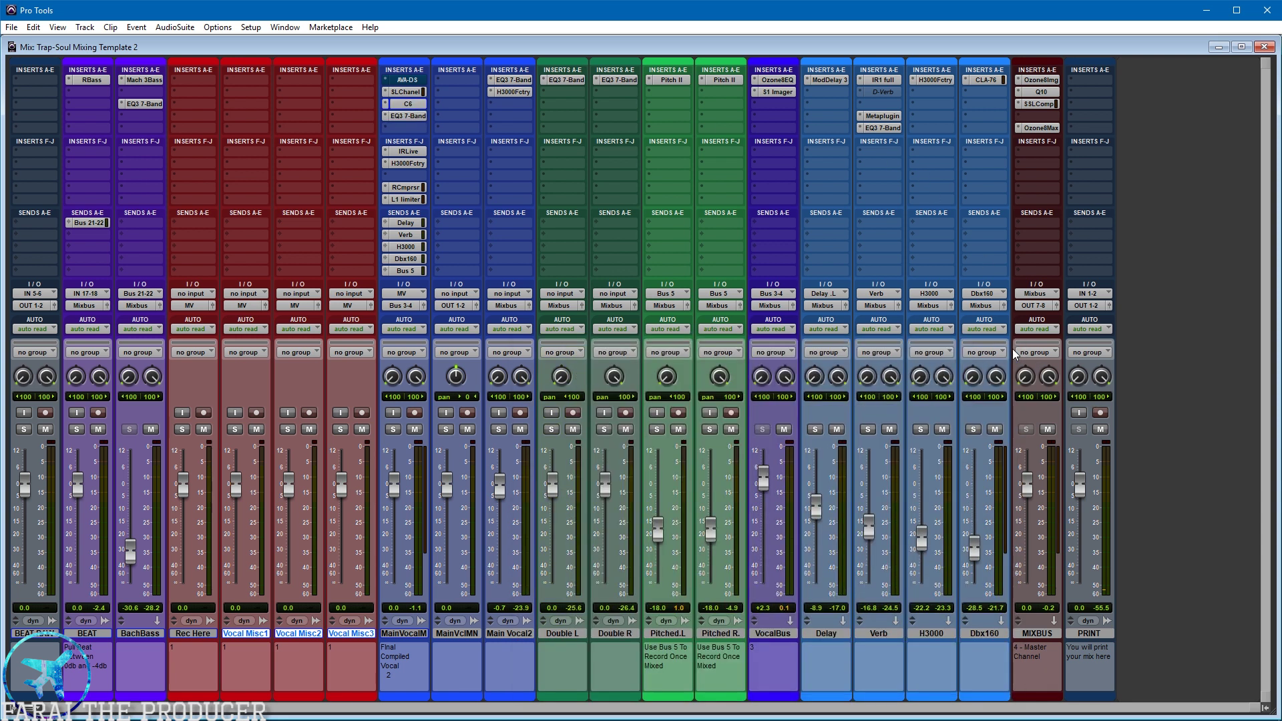